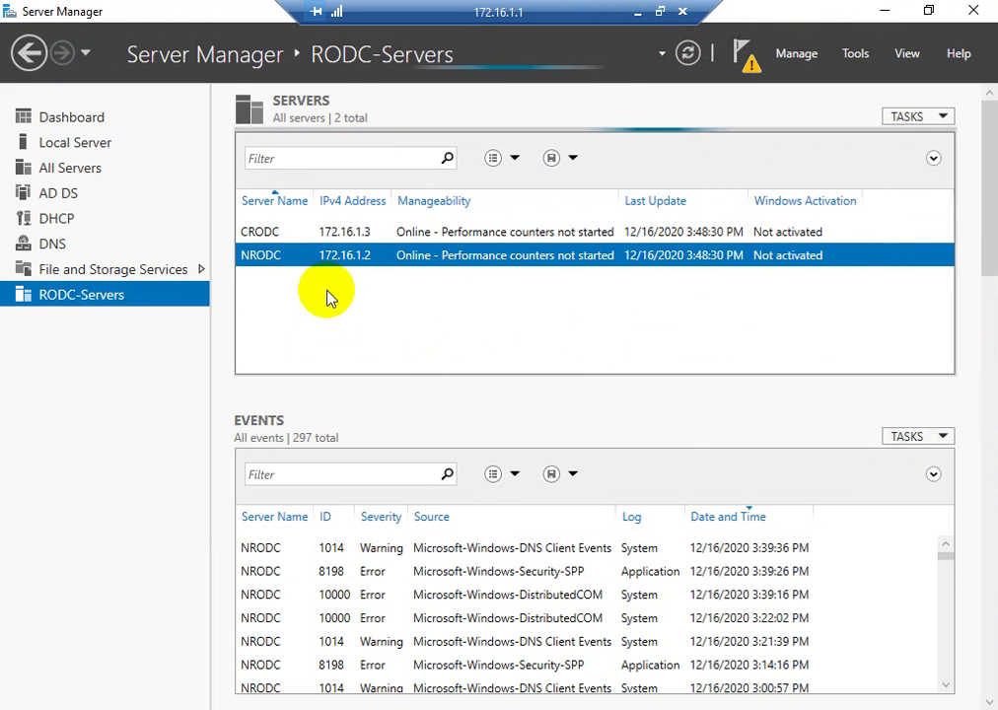
# - Check the NRODC server's actions, then minimize the remote session to view the host
pyautogui.rightClick(345, 253)
pyautogui.click(332, 252)
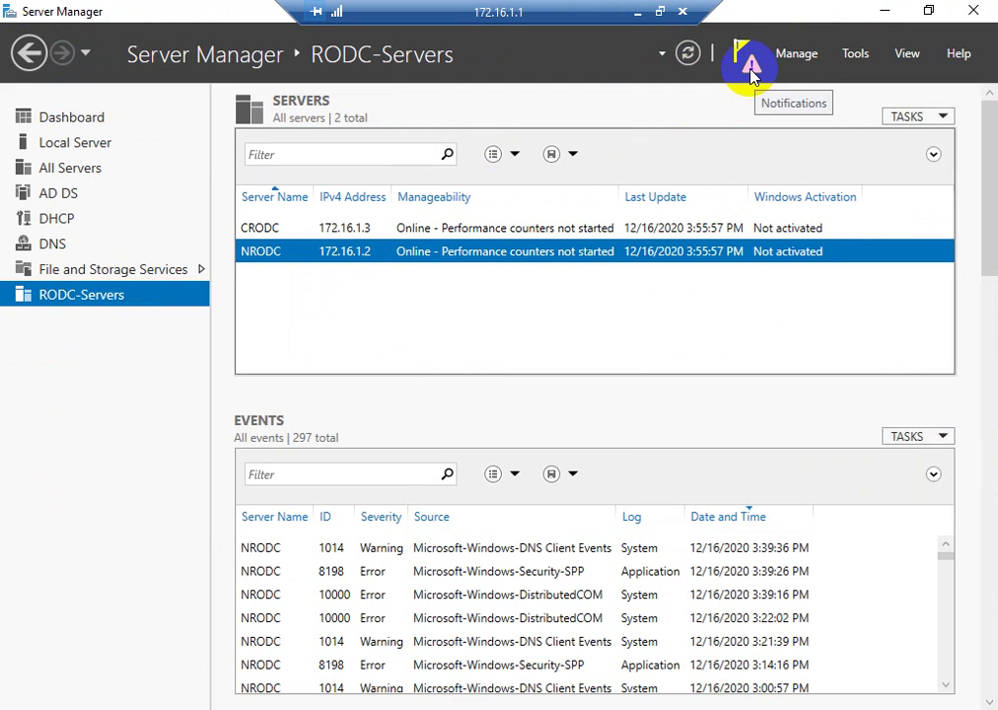
pyautogui.click(638, 13)
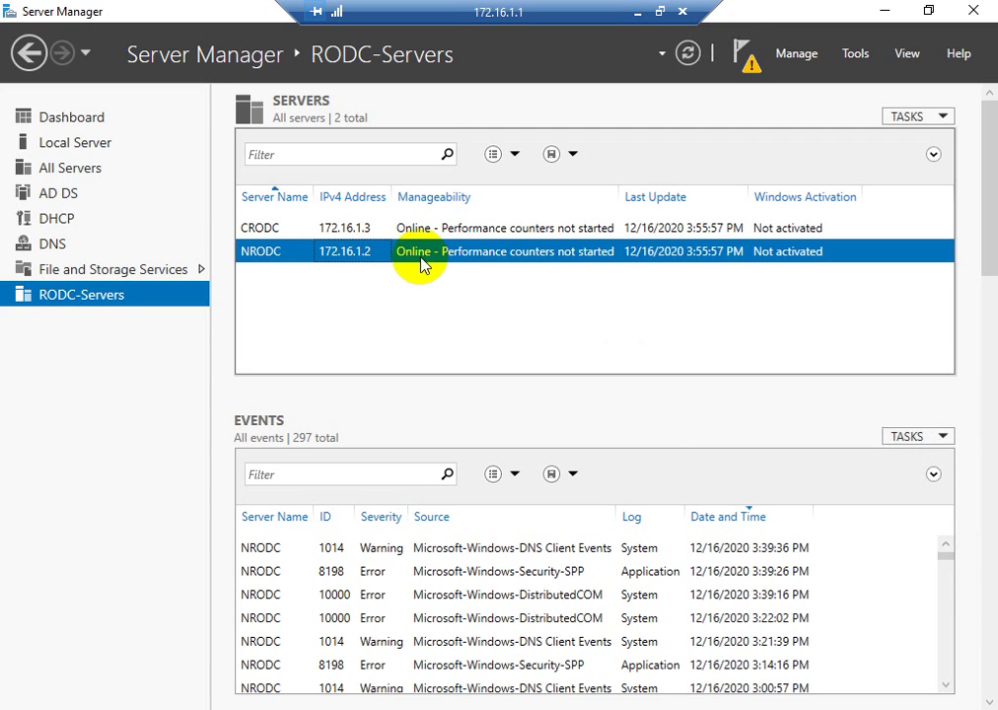
# - Start promoting NRODC to a domain controller from the notifications flag
pyautogui.rightClick(426, 259)
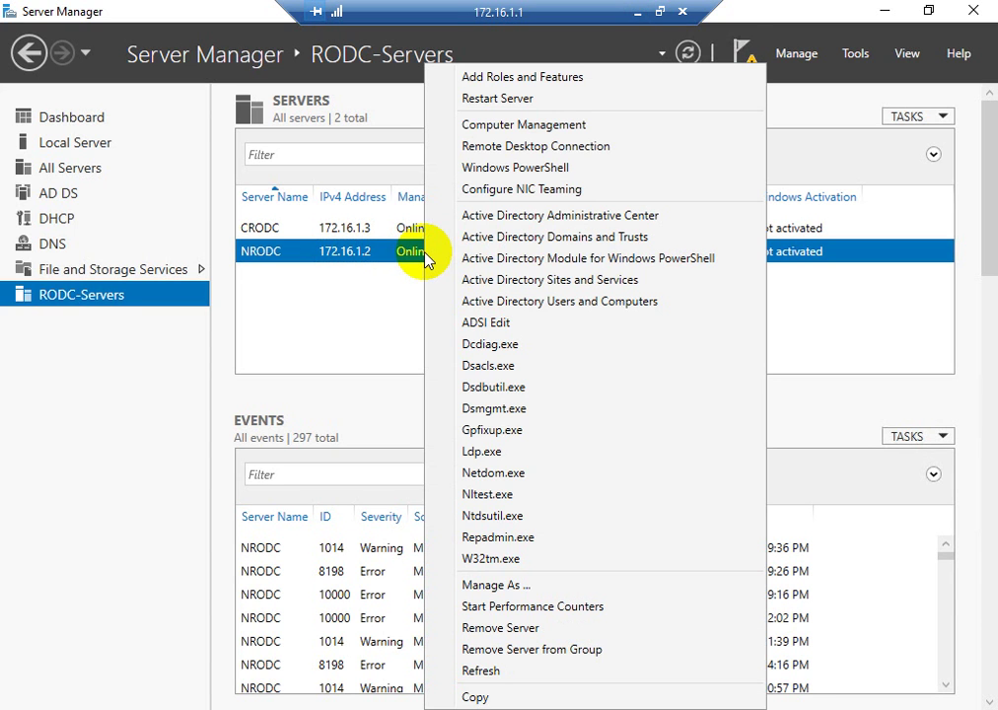
pyautogui.click(744, 56)
pyautogui.click(744, 56)
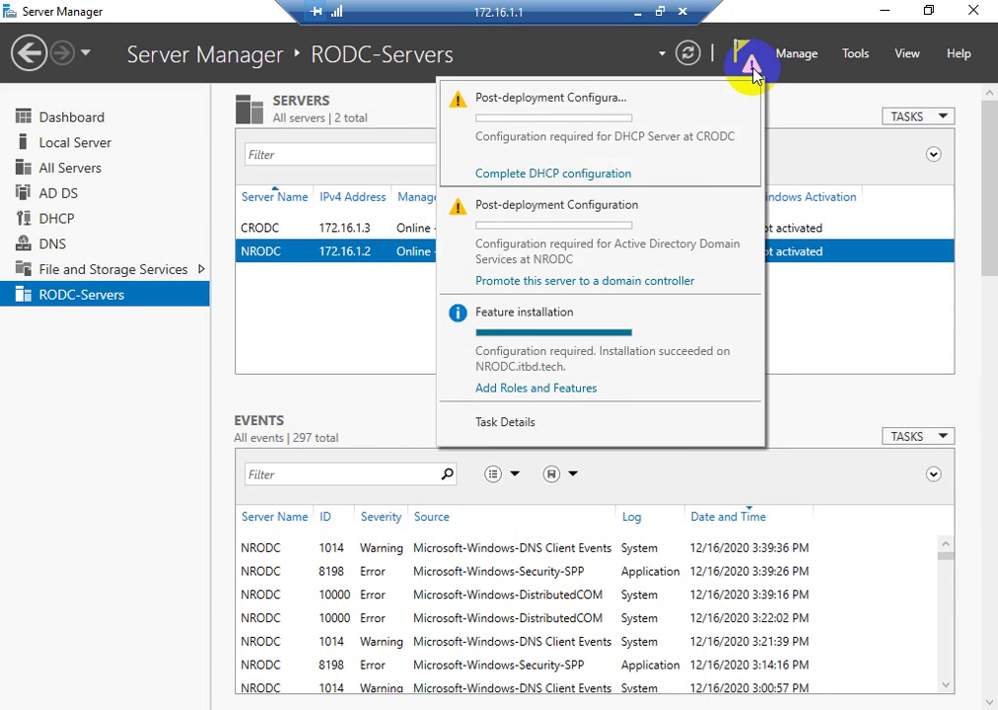
pyautogui.click(532, 283)
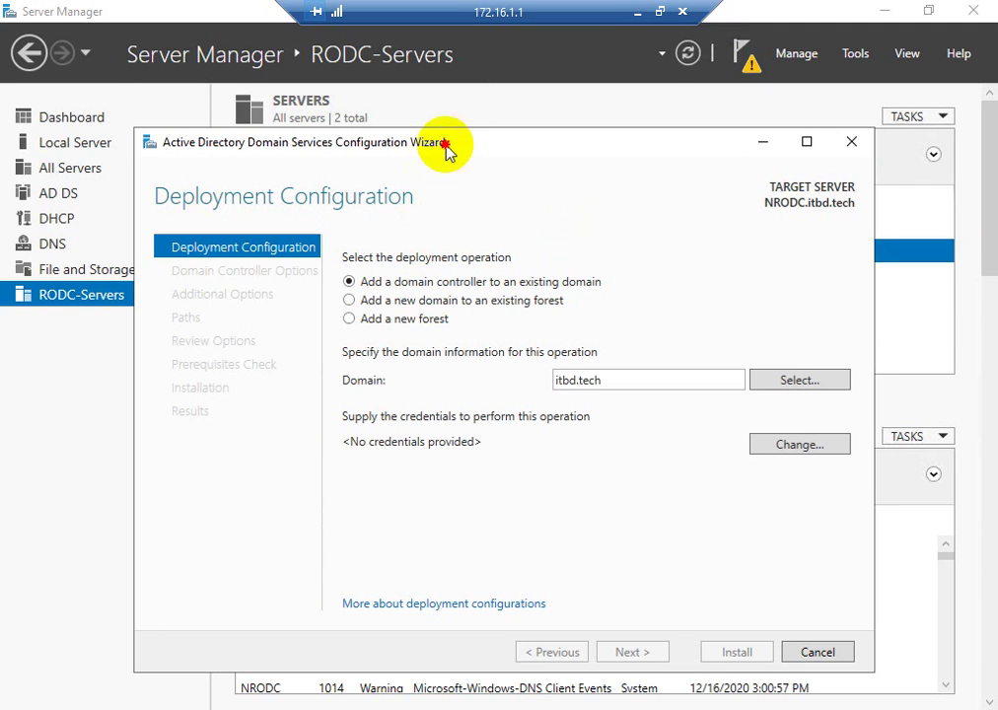
# - Keep 'Add a domain controller to an existing domain', supply the administrator credentials, and continue
pyautogui.moveTo(444, 150); pyautogui.dragTo(462, 91)
pyautogui.click(369, 259)
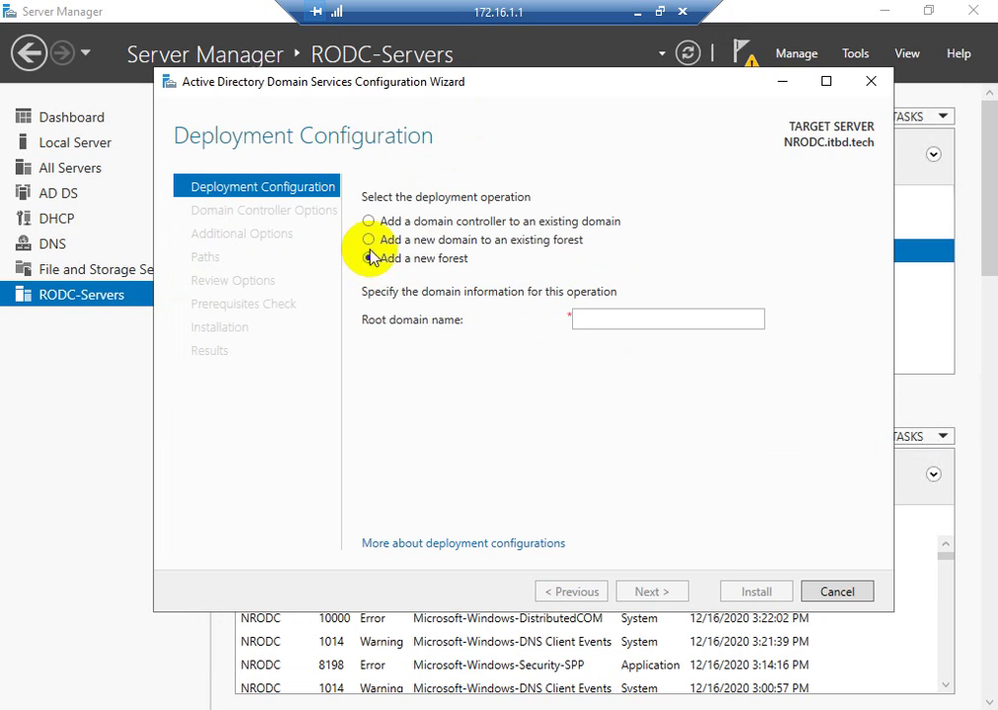
pyautogui.click(368, 221)
pyautogui.click(799, 385)
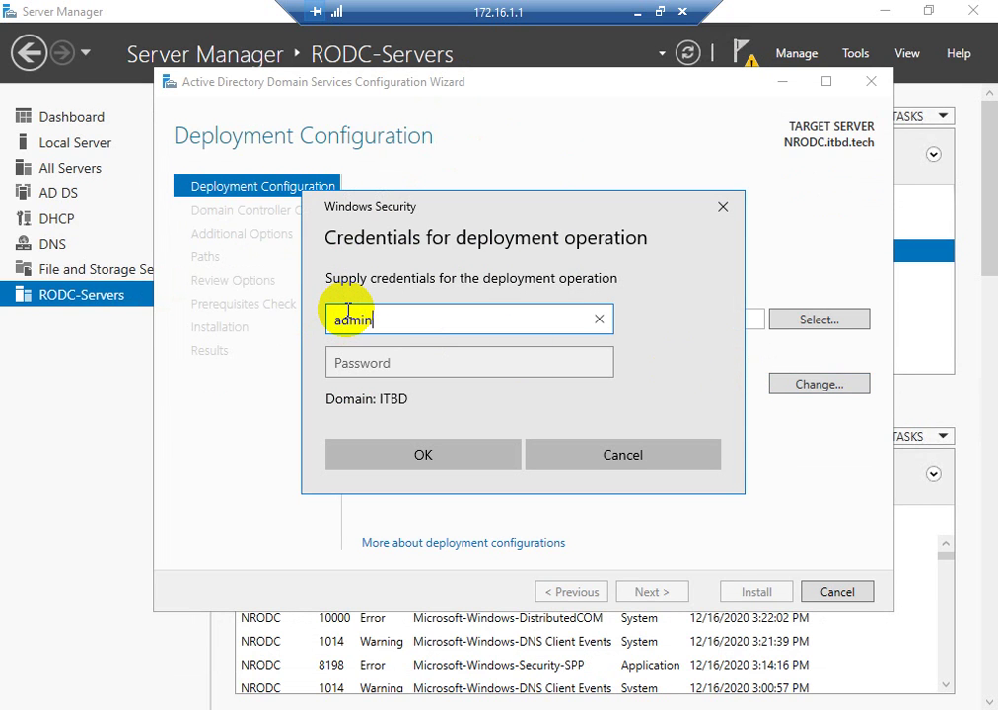
pyautogui.write('administrator')
pyautogui.press('Tab')
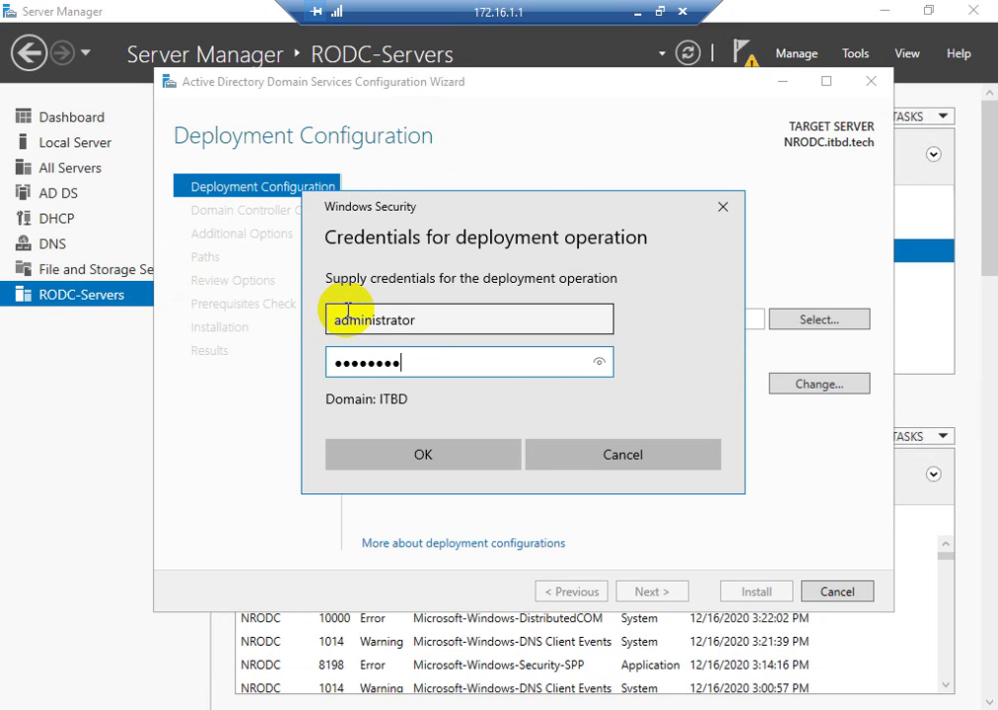
pyautogui.click(355, 449)
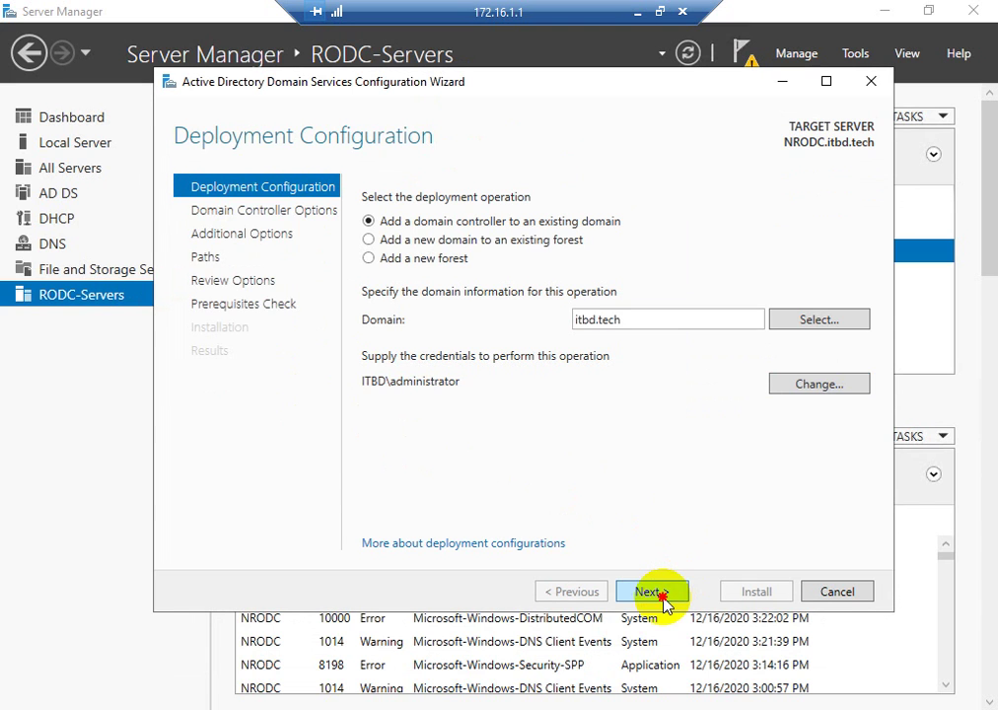
pyautogui.click(661, 594)
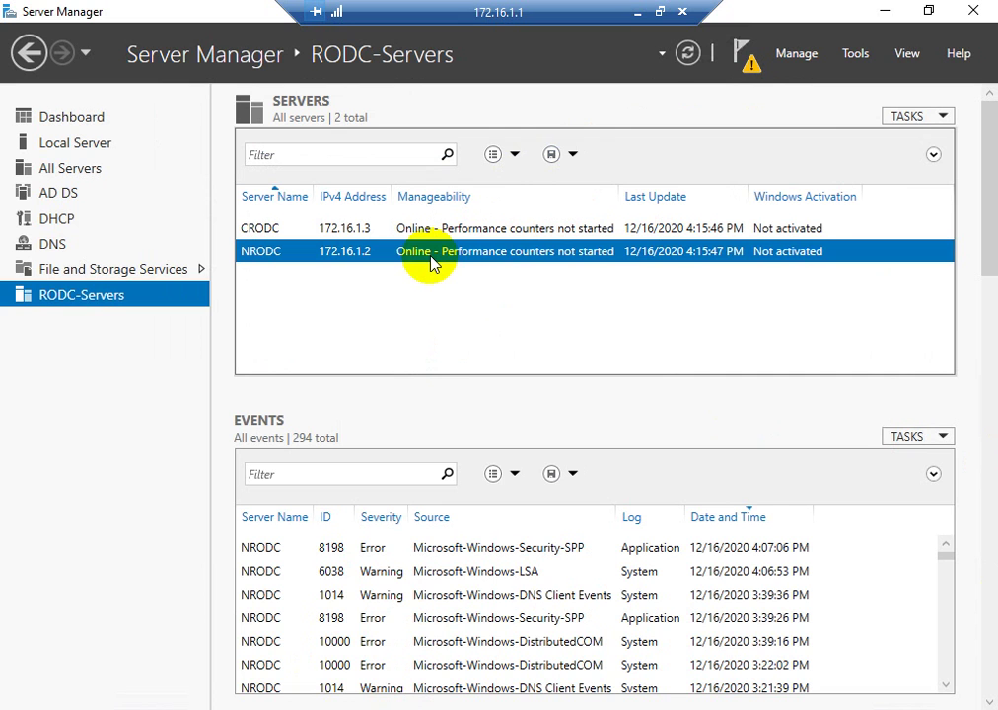
# - Reselect NRODC and relaunch 'Promote this server to a domain controller' from notifications
pyautogui.rightClick(329, 252)
pyautogui.click(755, 72)
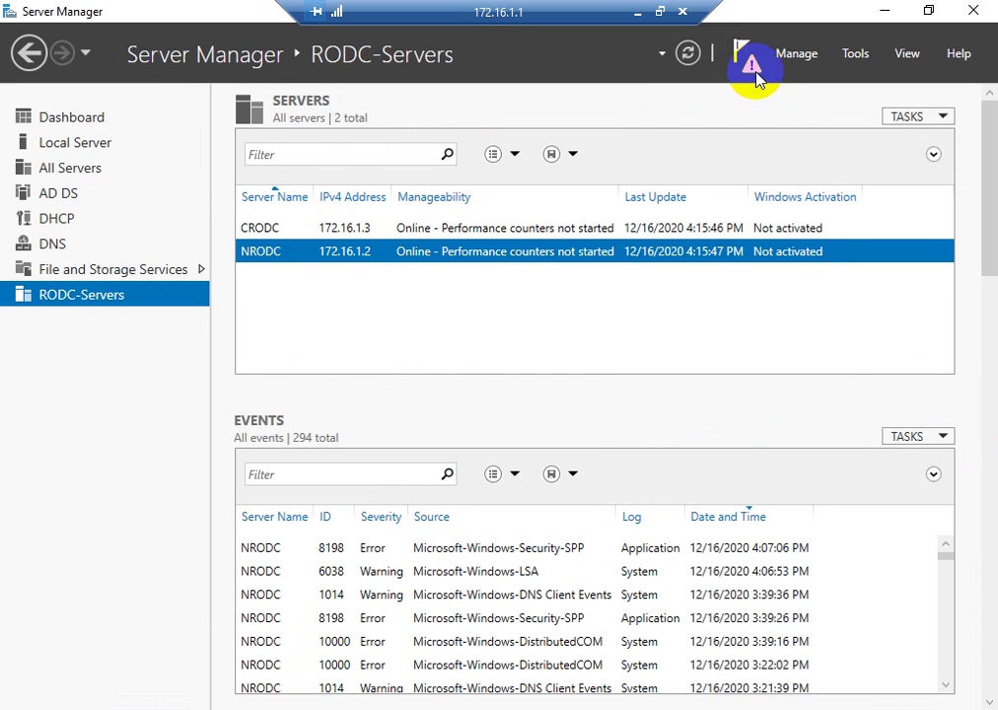
pyautogui.click(373, 259)
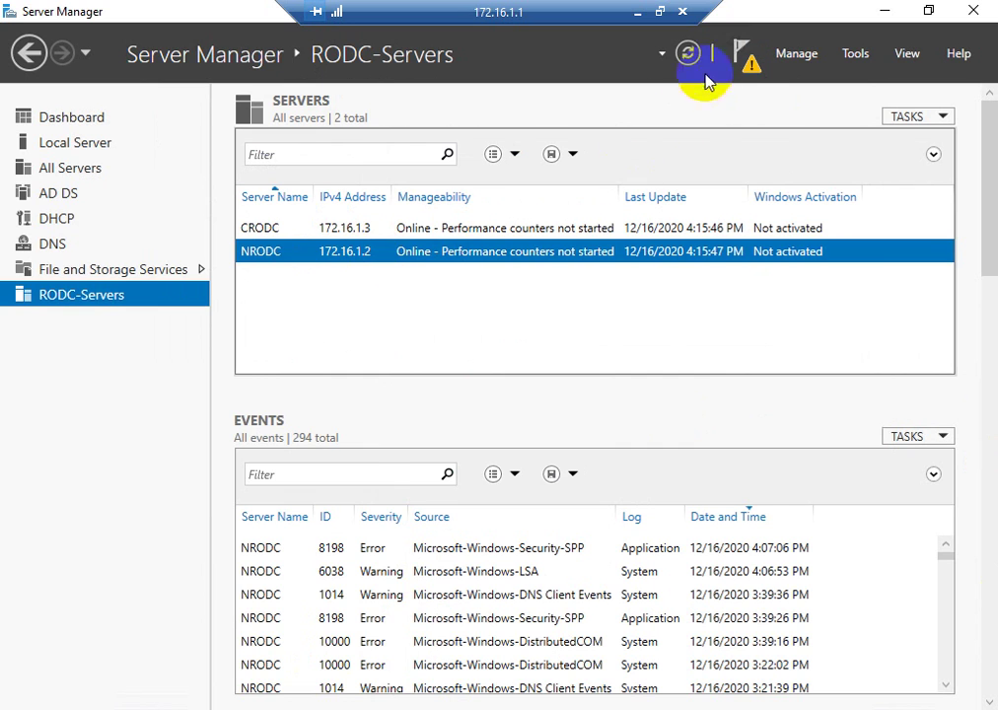
pyautogui.click(580, 231)
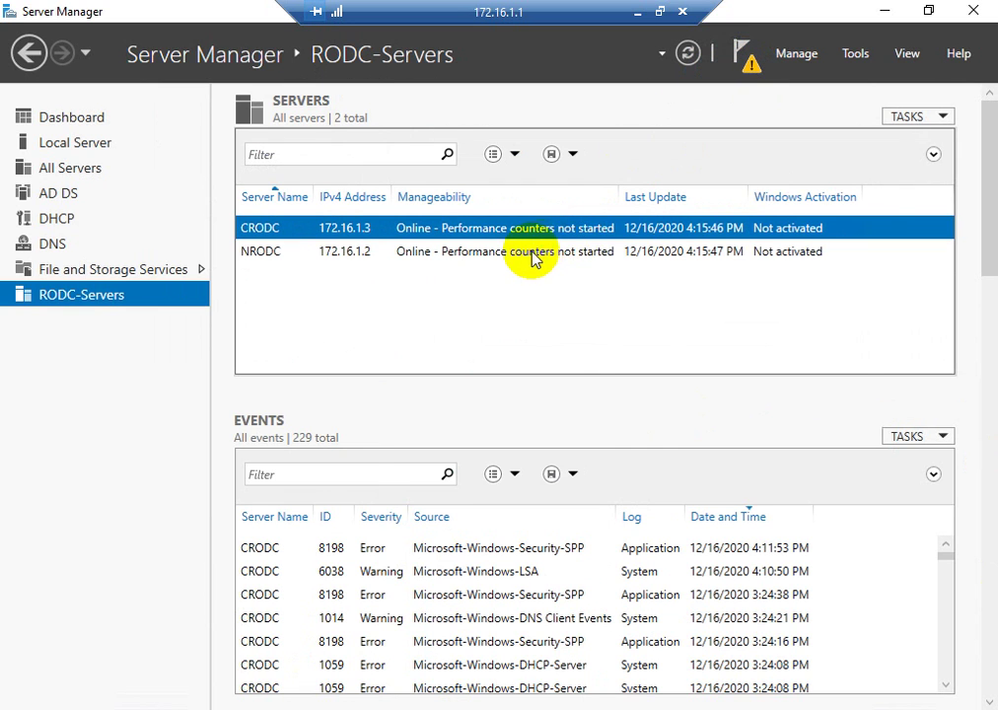
pyautogui.click(584, 253)
pyautogui.click(747, 63)
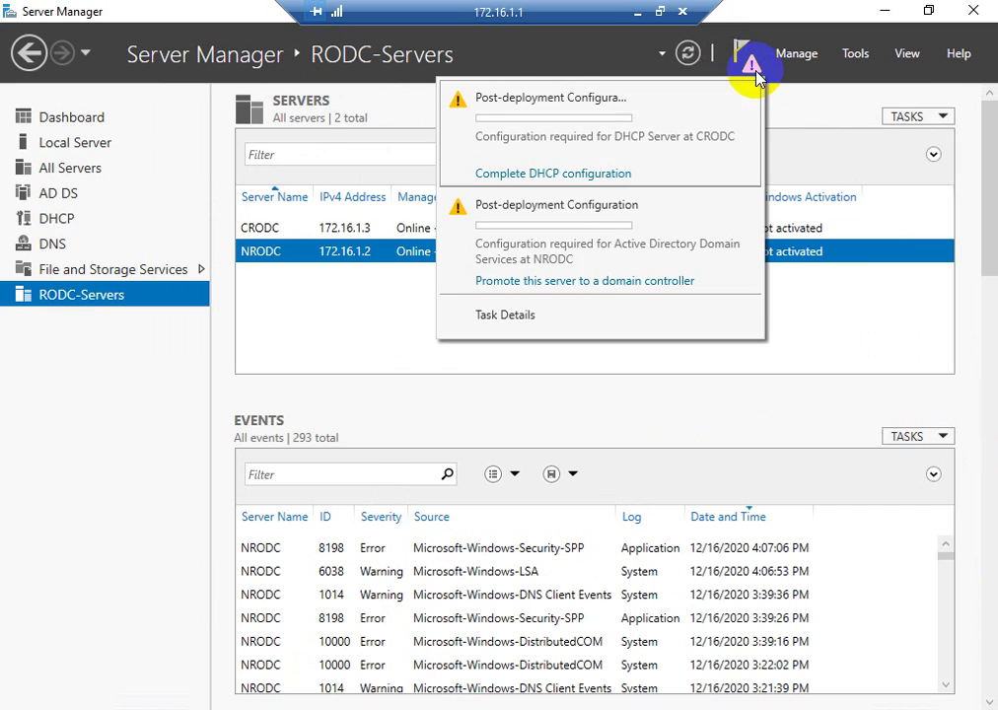
pyautogui.click(536, 282)
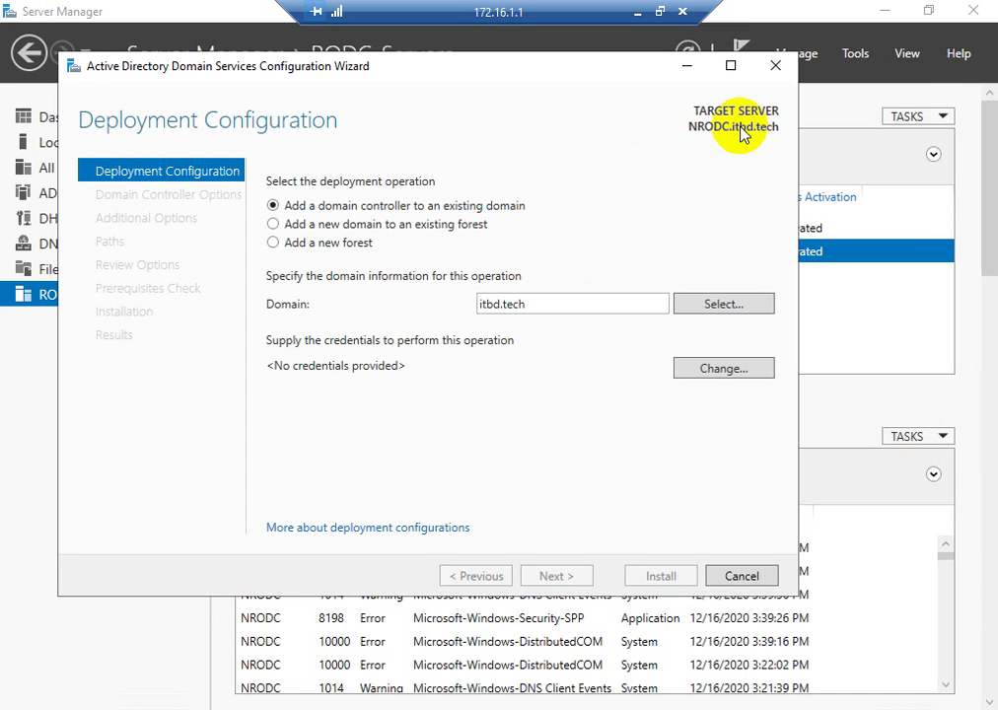
# - Enter the ITBD\administrator credentials, fixing the typo, and advance to Domain Controller Options
pyautogui.click(696, 373)
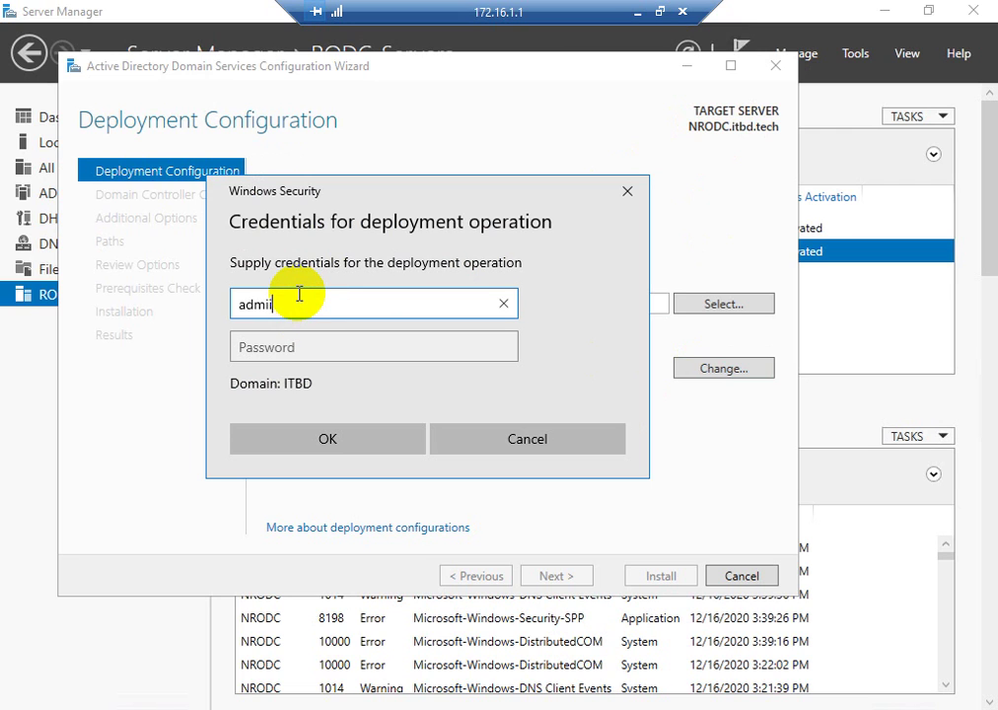
pyautogui.write('admiistrator')
pyautogui.click(261, 306)
pyautogui.write('n')
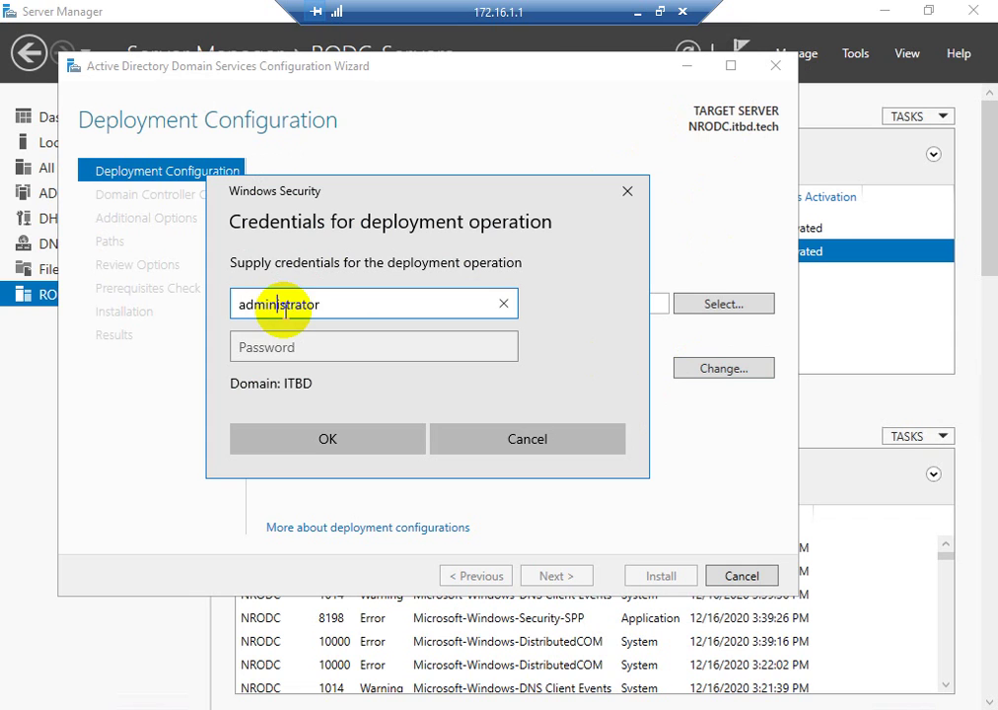
pyautogui.click(284, 346)
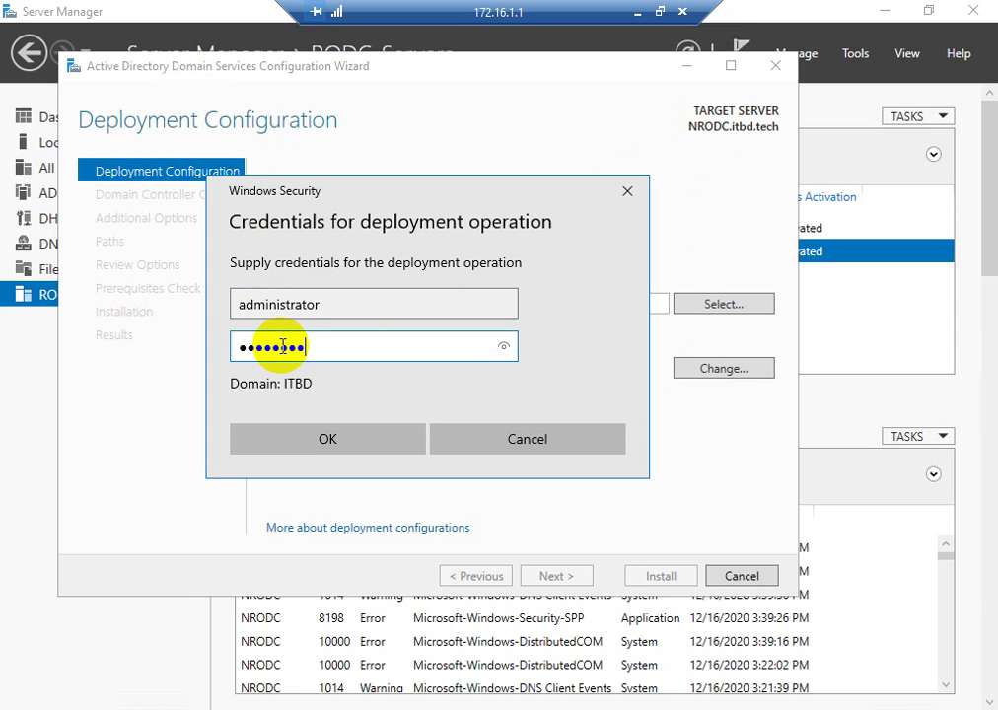
pyautogui.click(276, 445)
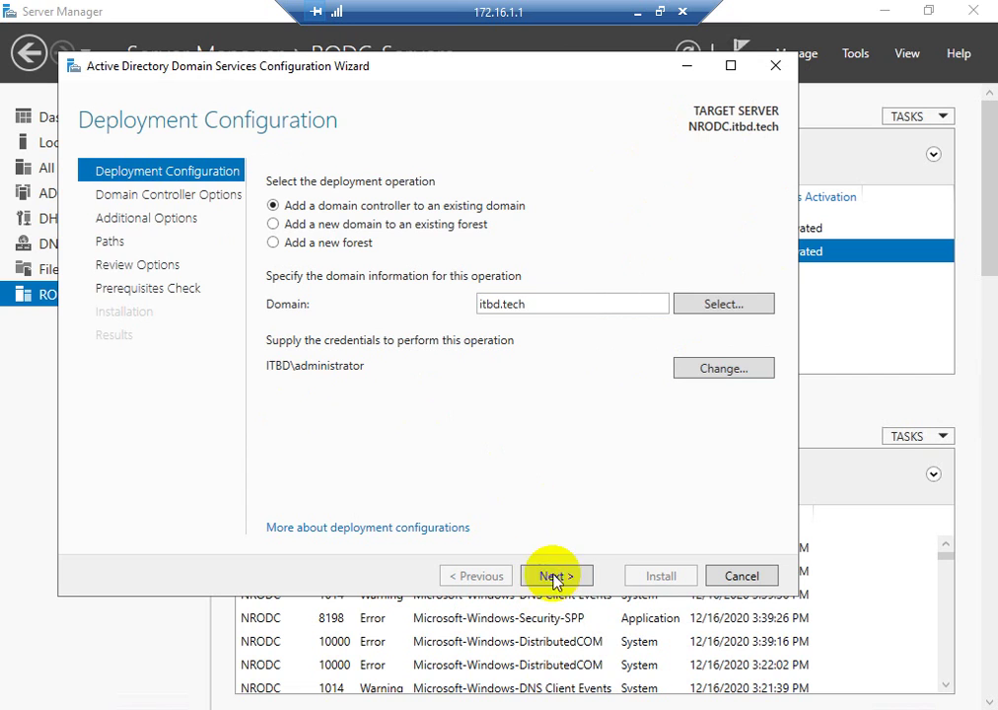
pyautogui.click(553, 577)
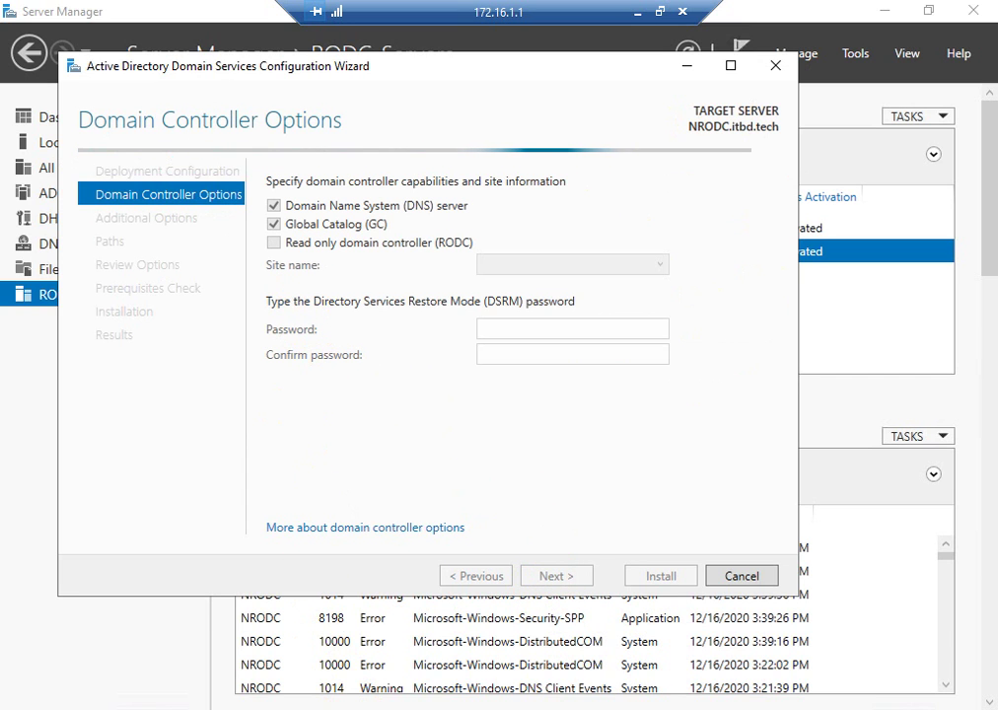
# - Make NRODC a read-only domain controller in Noakhali-Site
pyautogui.click(273, 243)
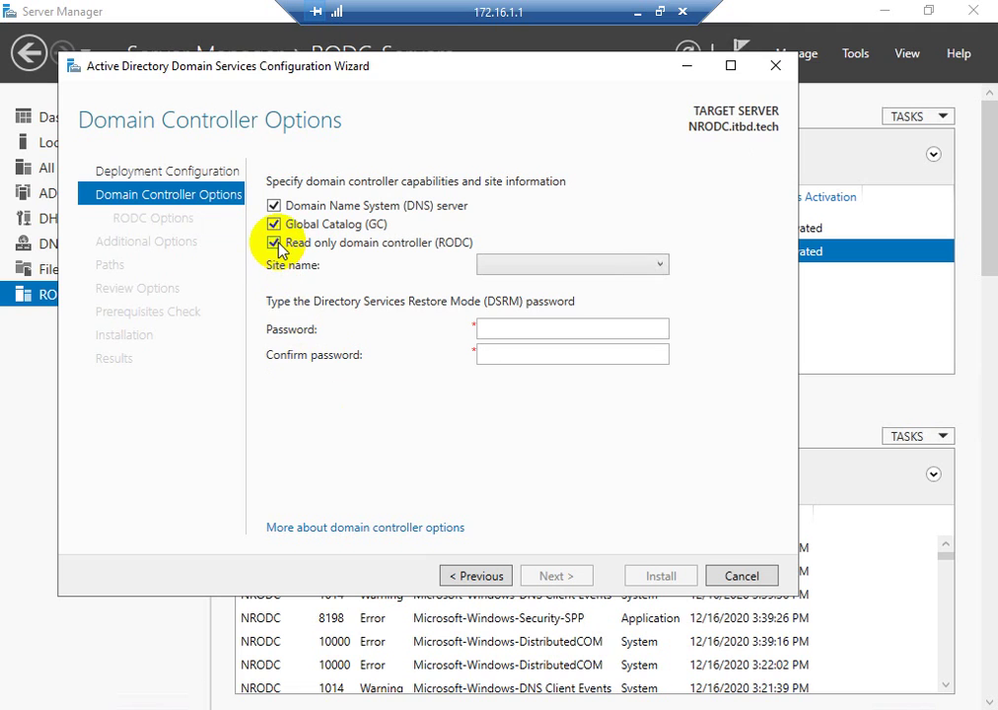
pyautogui.click(651, 266)
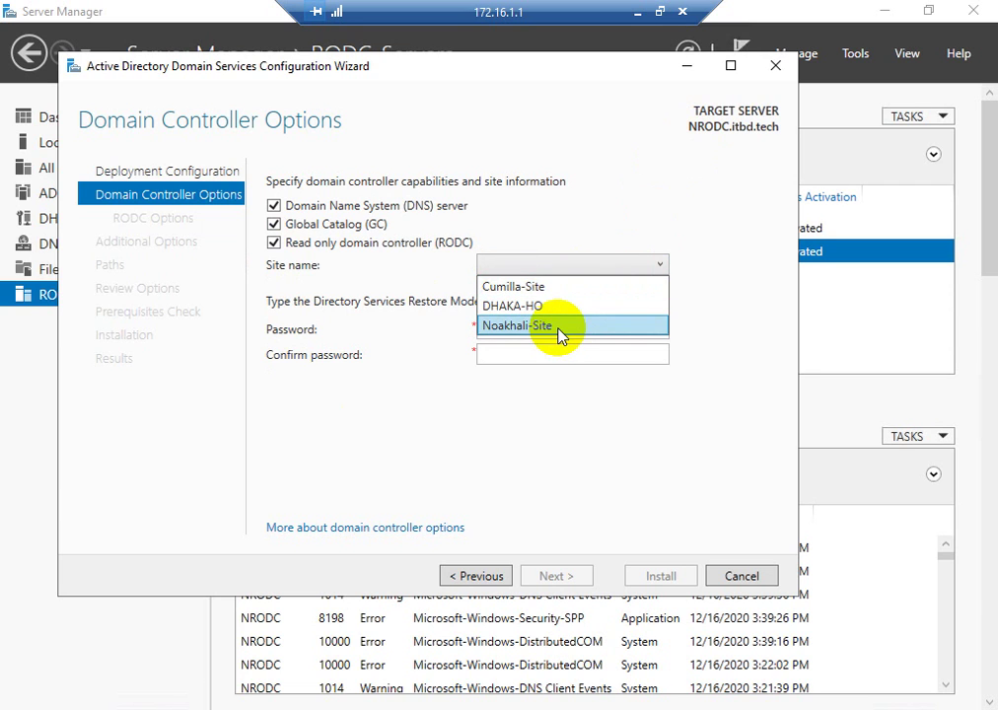
pyautogui.click(559, 328)
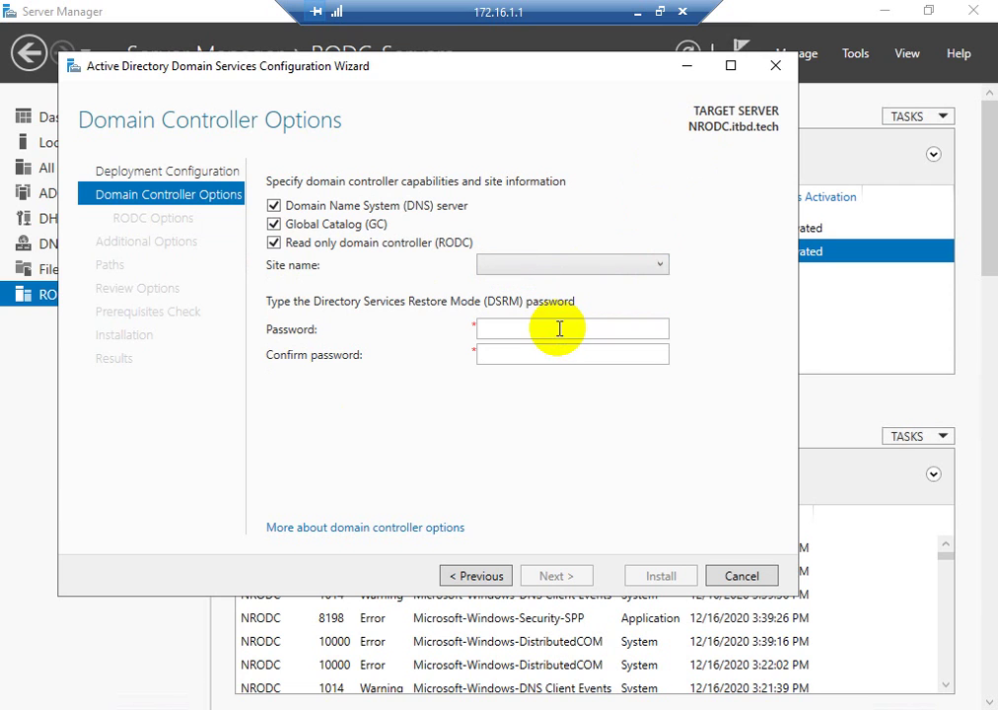
pyautogui.click(564, 265)
pyautogui.click(537, 307)
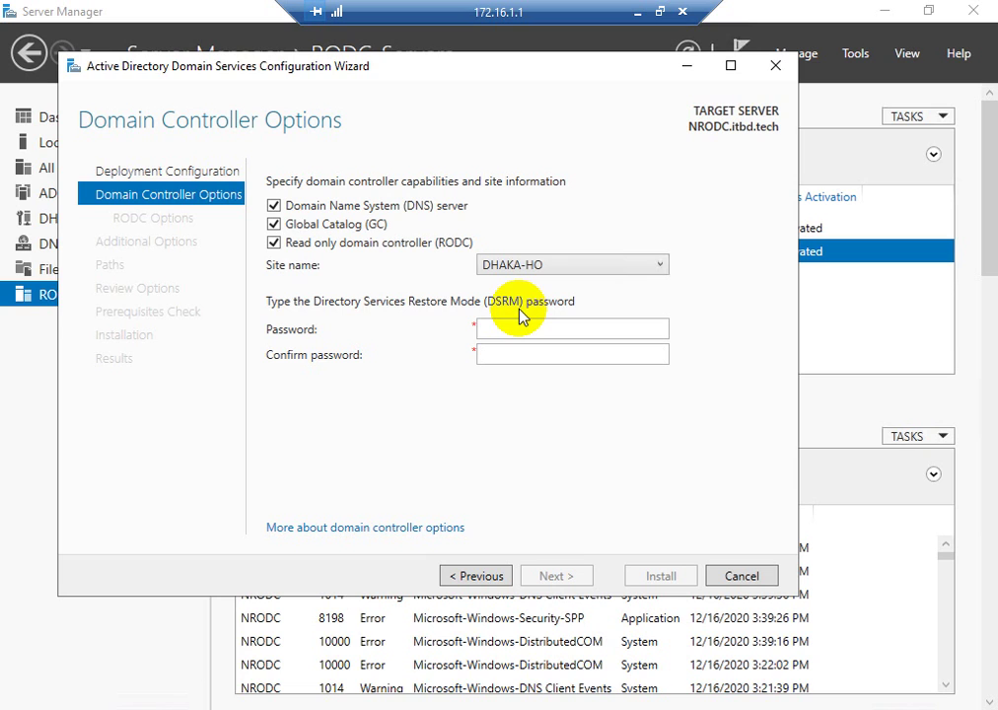
pyautogui.click(533, 263)
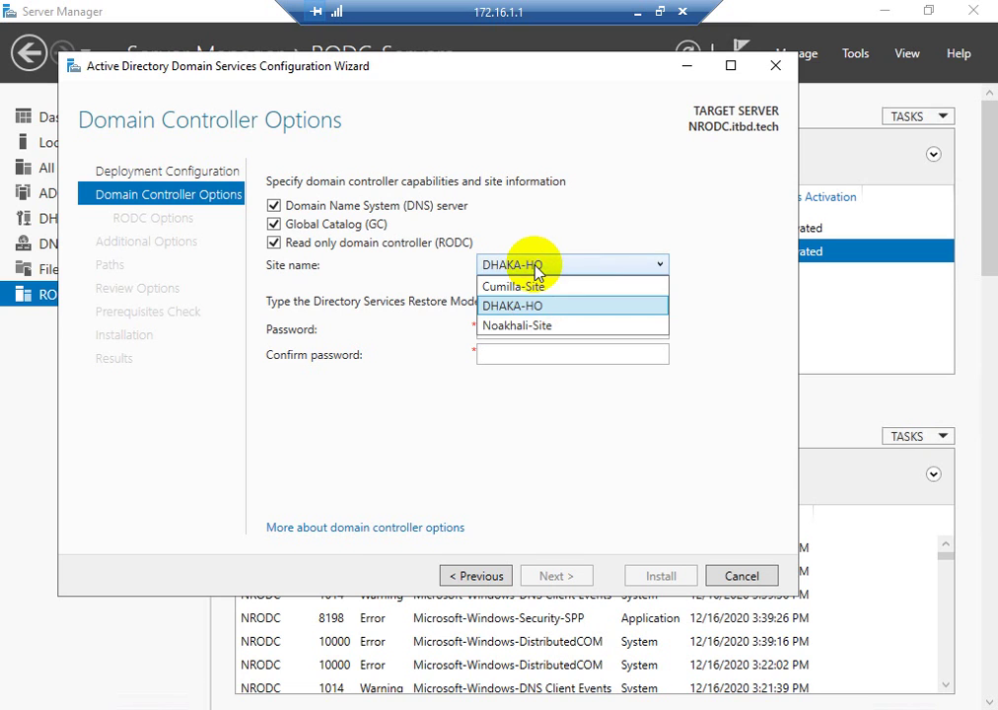
pyautogui.click(511, 326)
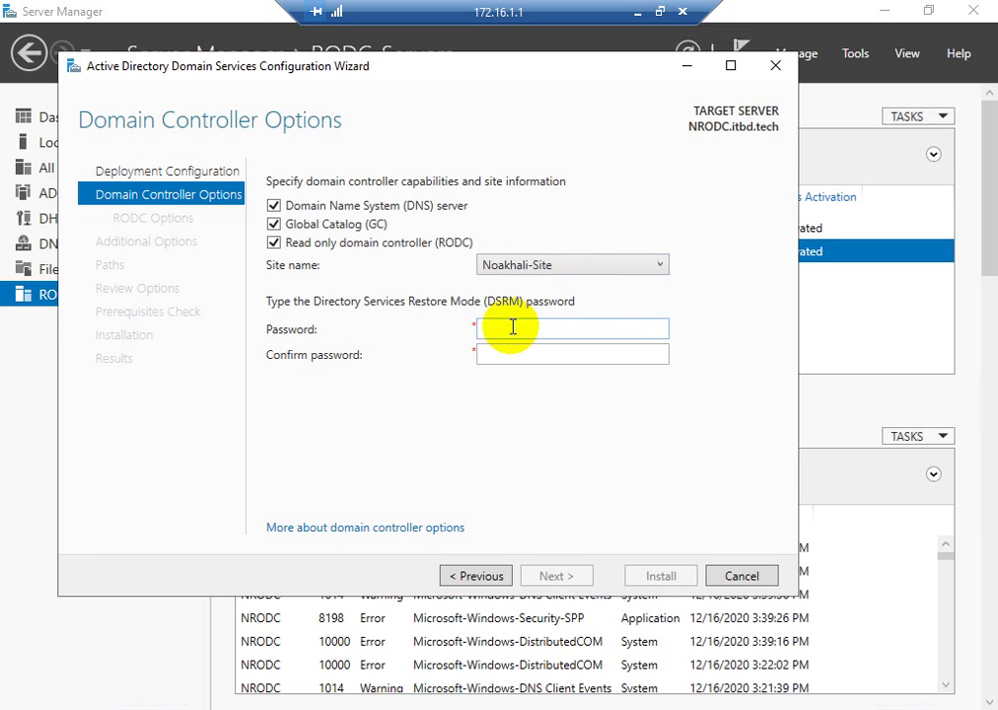
# - Enter and confirm the DSRM password, then continue to RODC Options
pyautogui.click(512, 328)
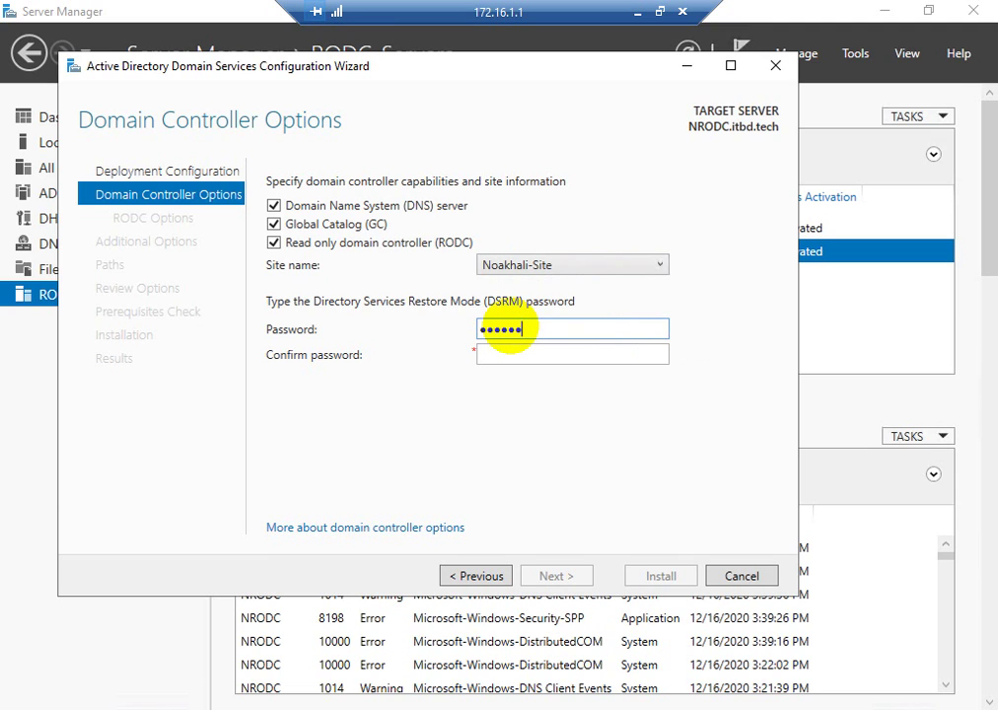
pyautogui.write('••••••••')
pyautogui.press('Tab')
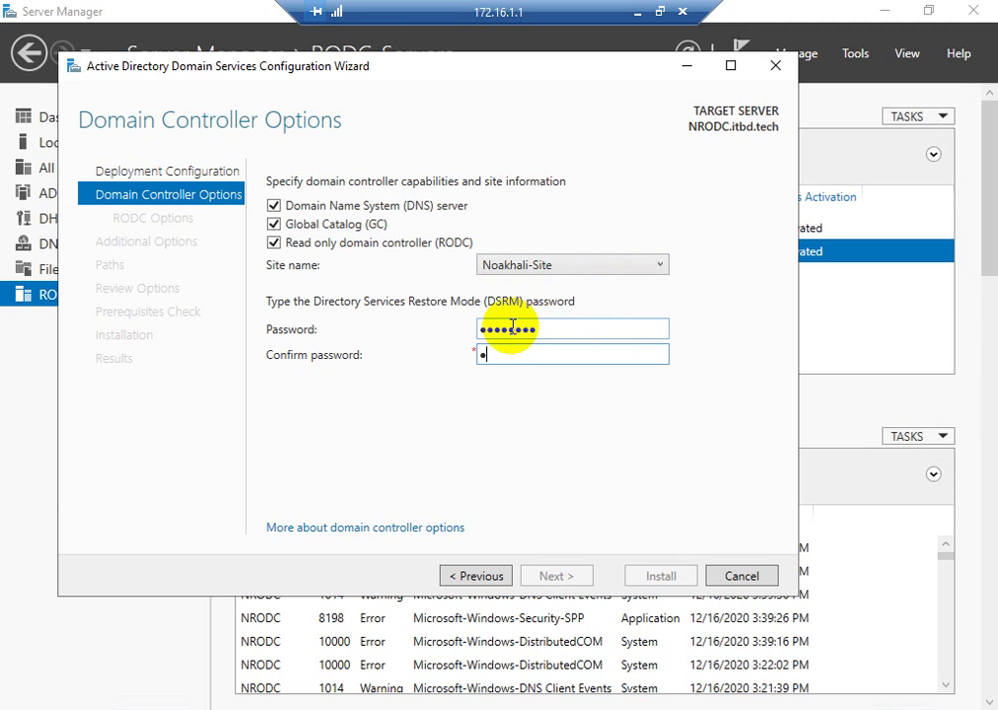
pyautogui.write('••••••••')
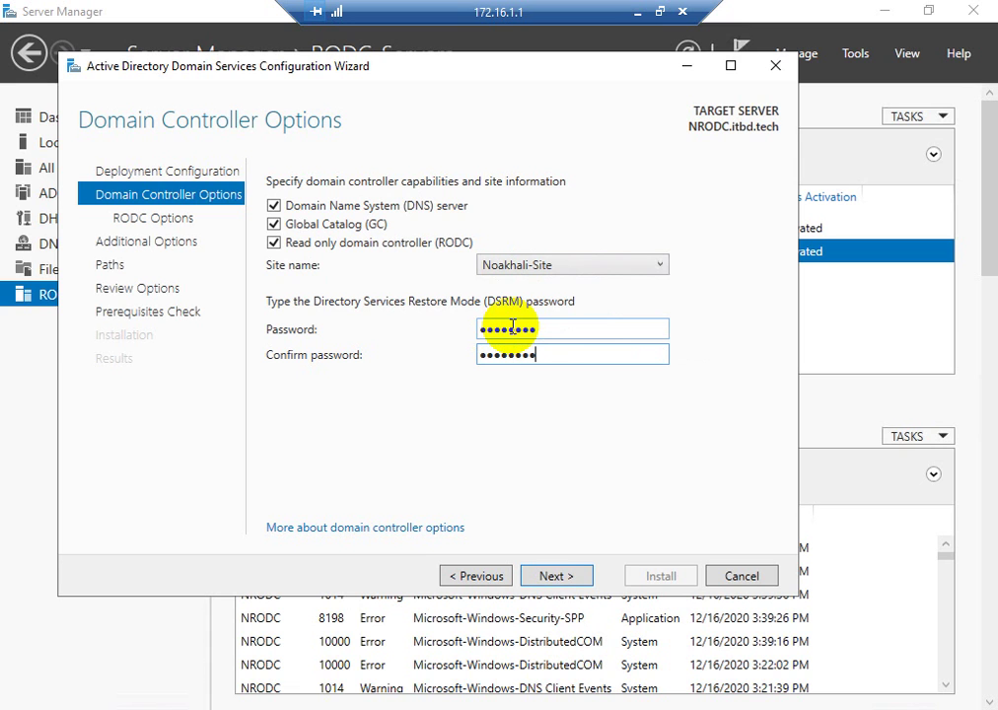
pyautogui.click(558, 581)
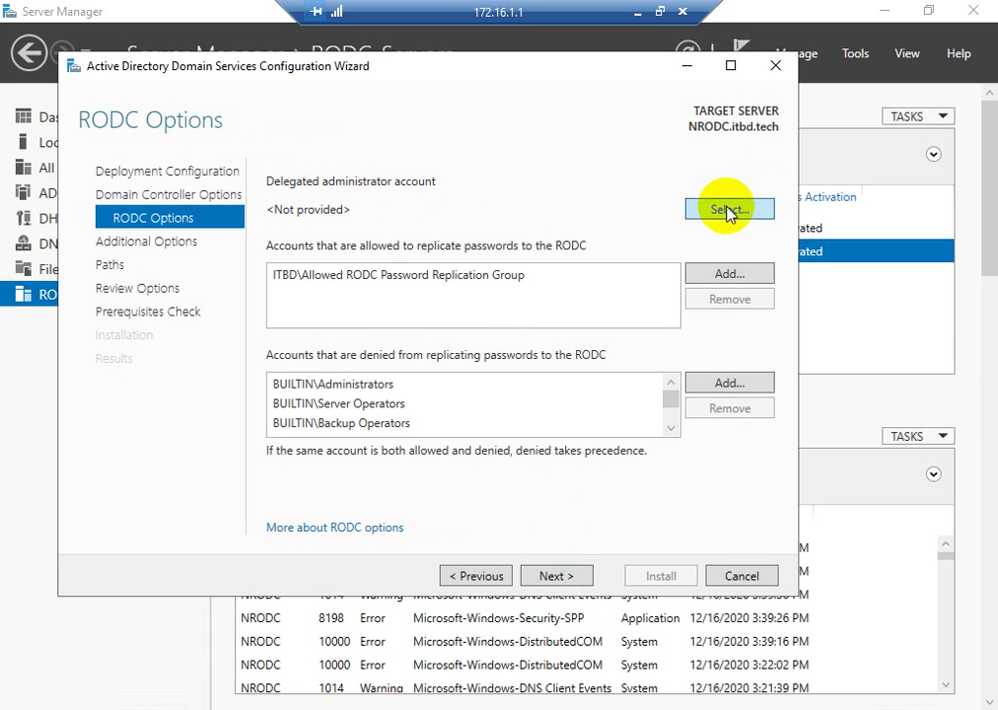
# - Set ITBD\nrodcadmin as the RODC's delegated administrator
pyautogui.click(730, 208)
pyautogui.write('r')
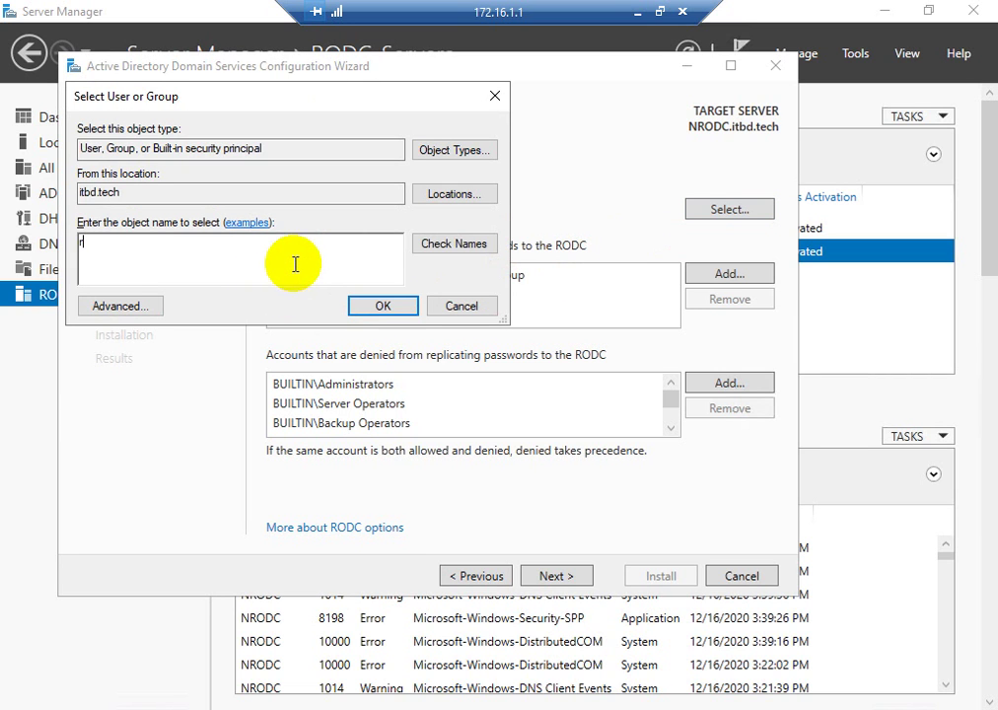
pyautogui.press('BackSpace')
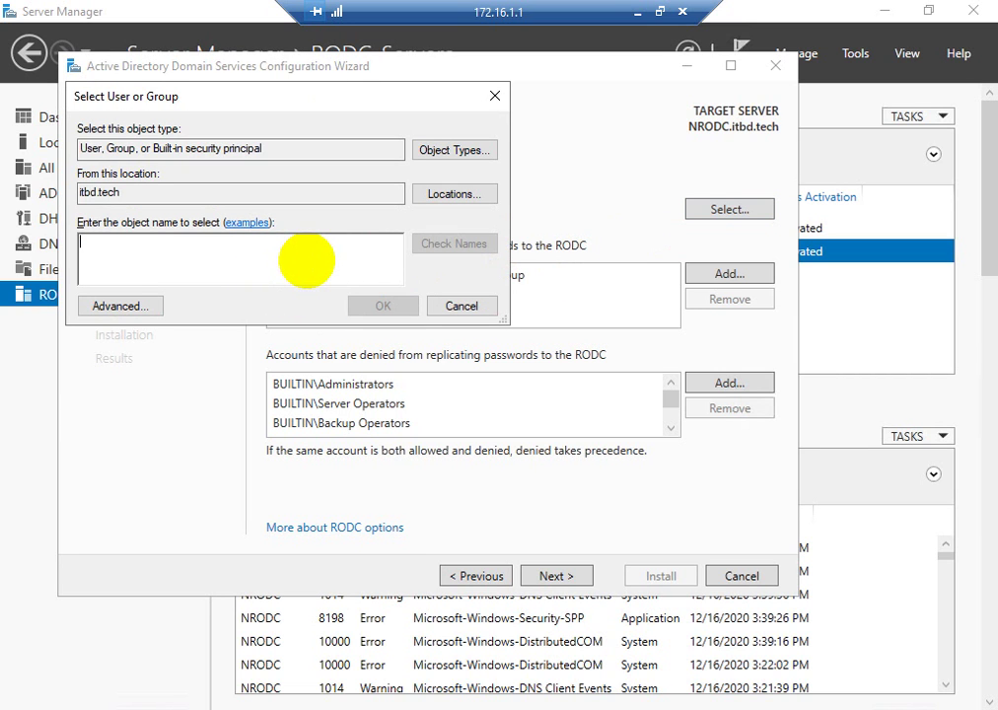
pyautogui.write('n')
pyautogui.click(455, 244)
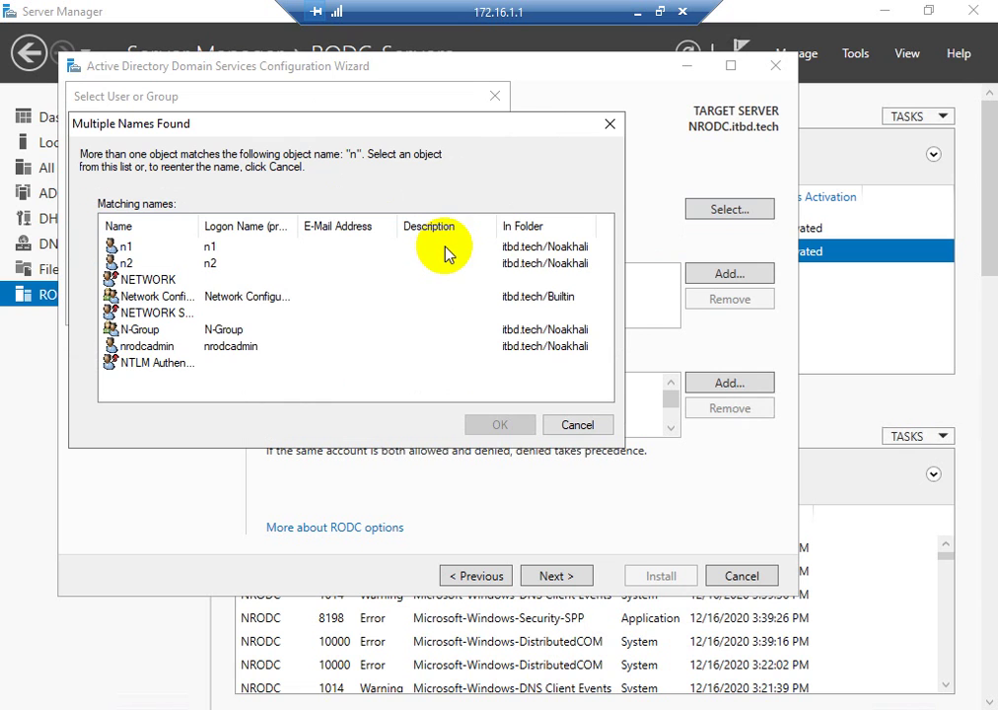
pyautogui.click(140, 348)
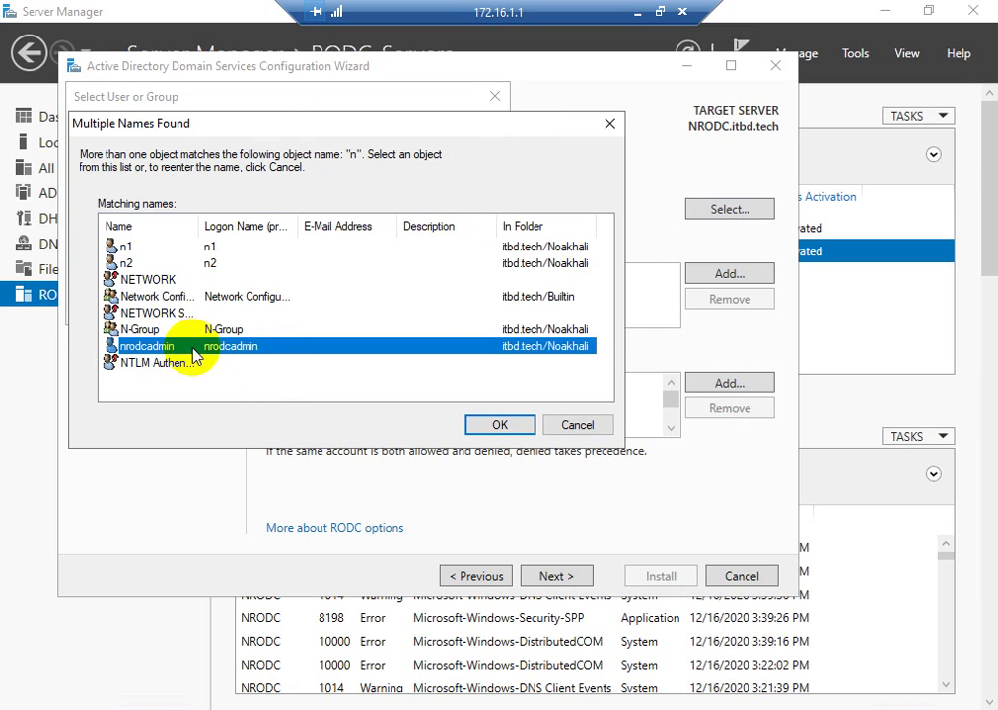
pyautogui.click(469, 432)
pyautogui.click(384, 305)
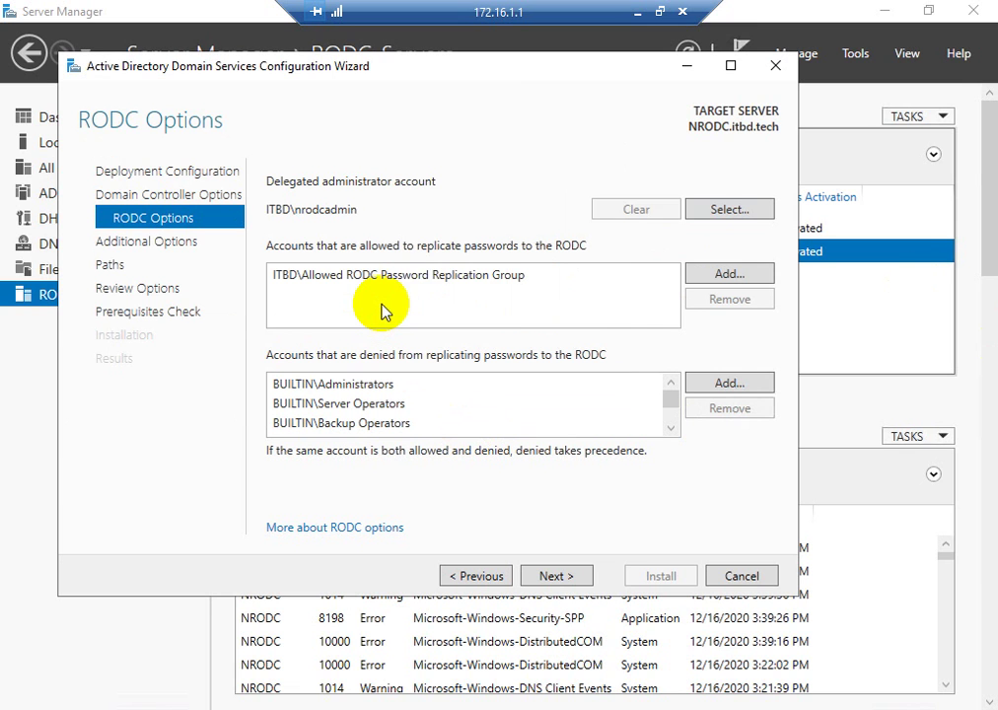
# - Replace the default allowed replication group with N-Group
pyautogui.click(457, 279)
pyautogui.click(729, 298)
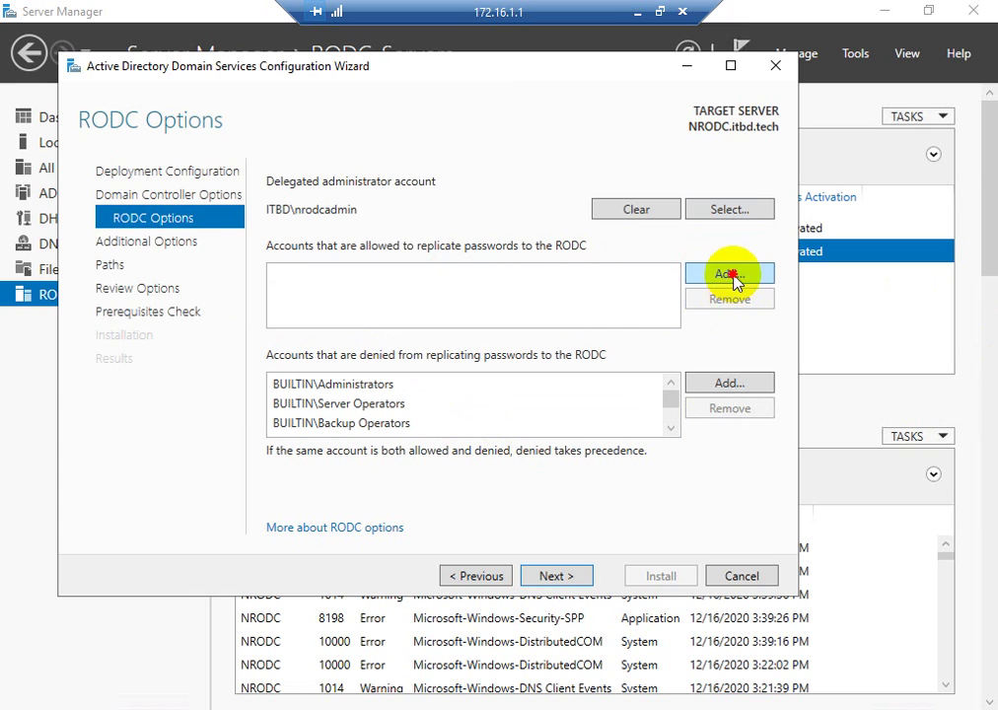
pyautogui.click(730, 274)
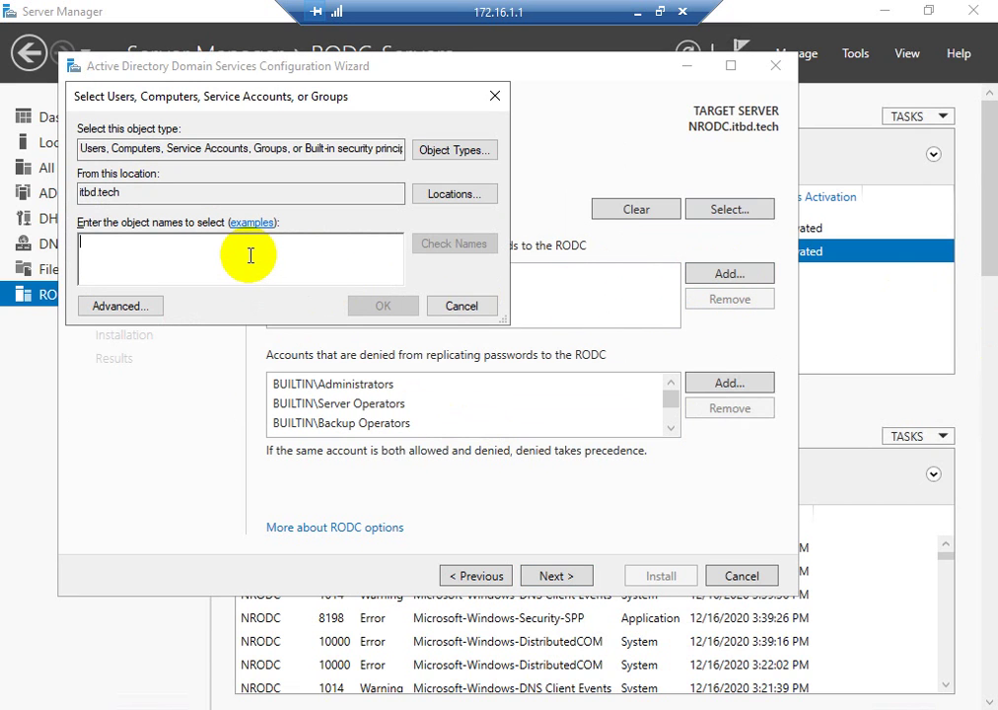
pyautogui.write('n')
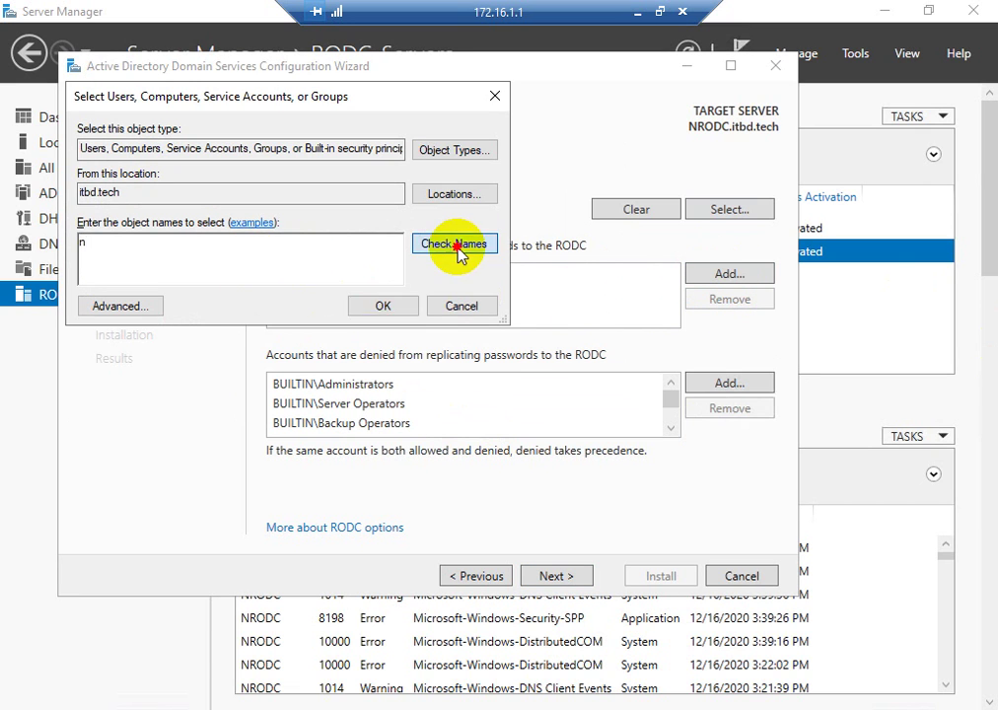
pyautogui.click(459, 247)
pyautogui.click(148, 347)
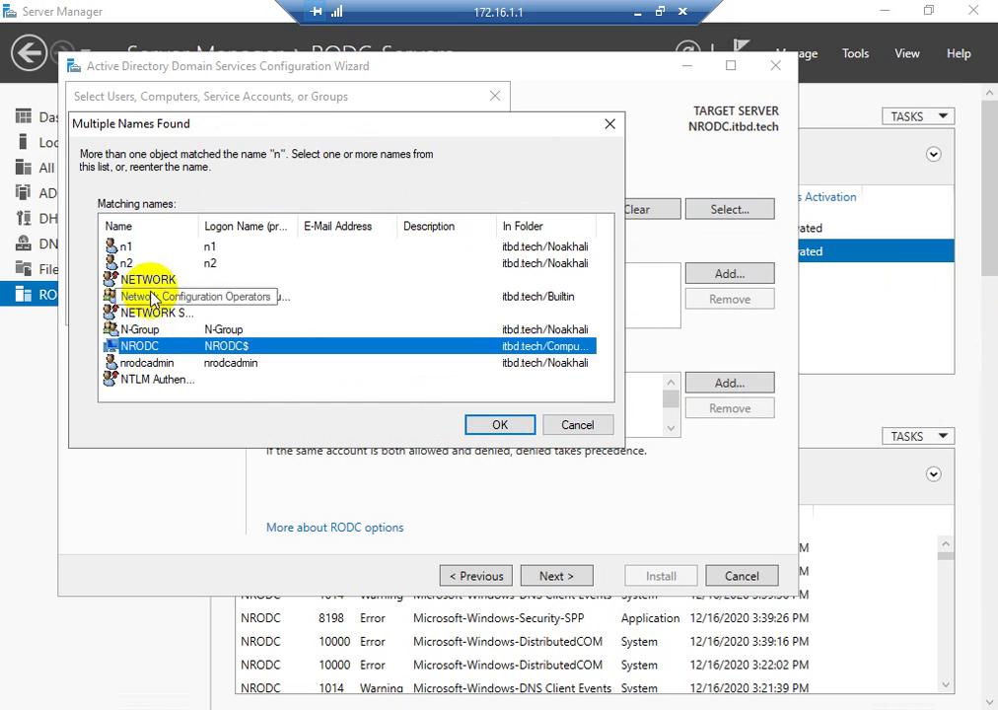
pyautogui.click(145, 332)
pyautogui.click(500, 424)
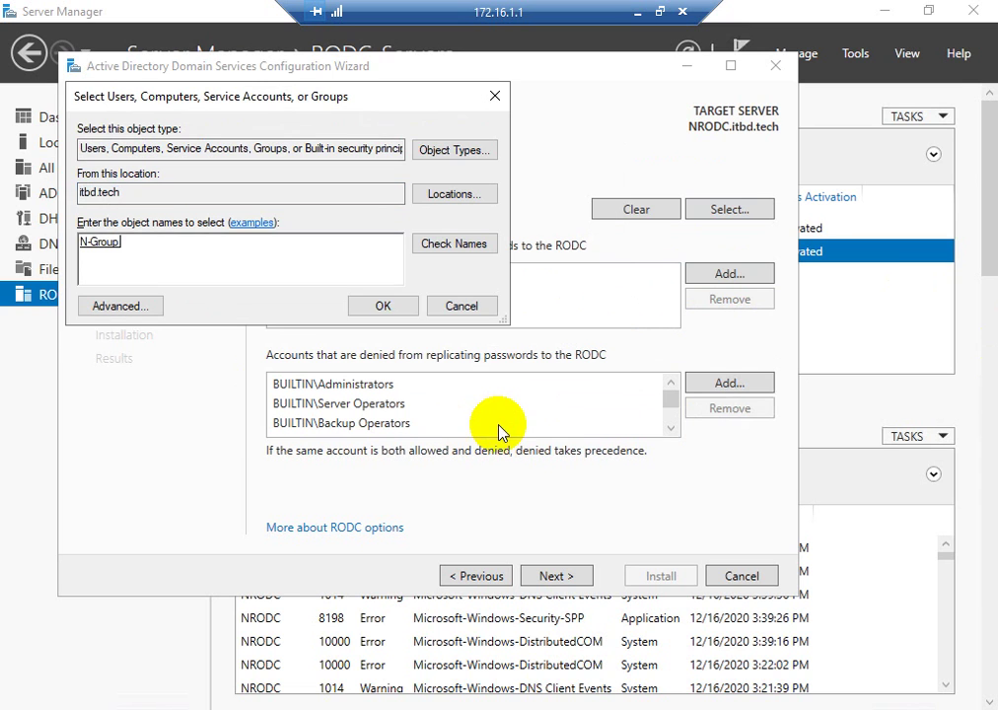
pyautogui.click(371, 309)
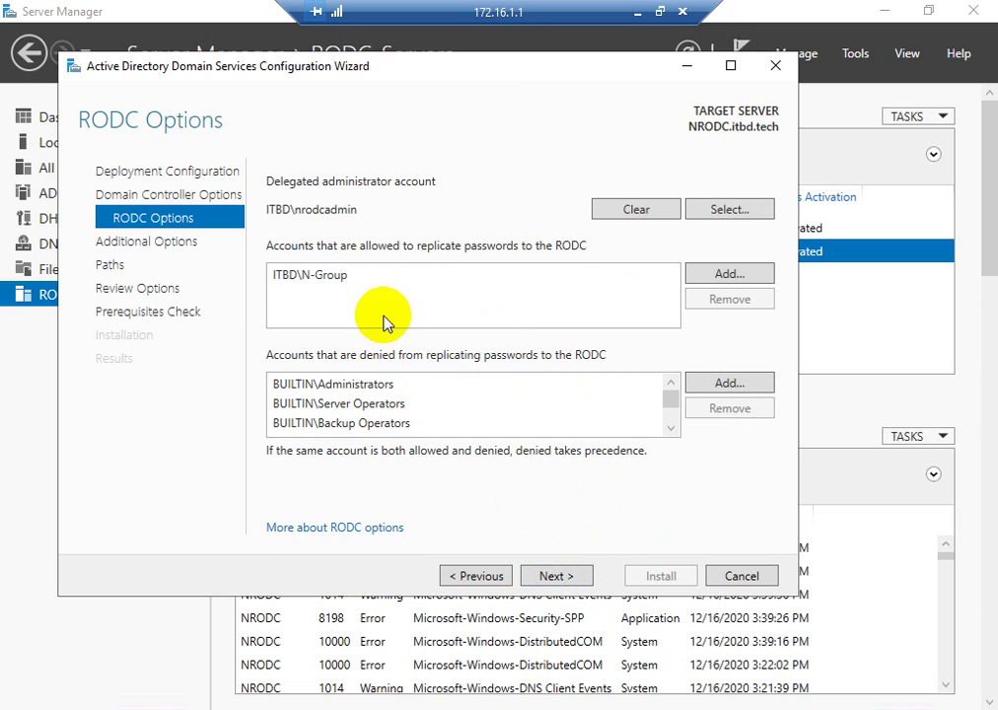
# - Replicate from DC.itbd.tech, keep default paths, and view the generated deployment script
pyautogui.click(550, 577)
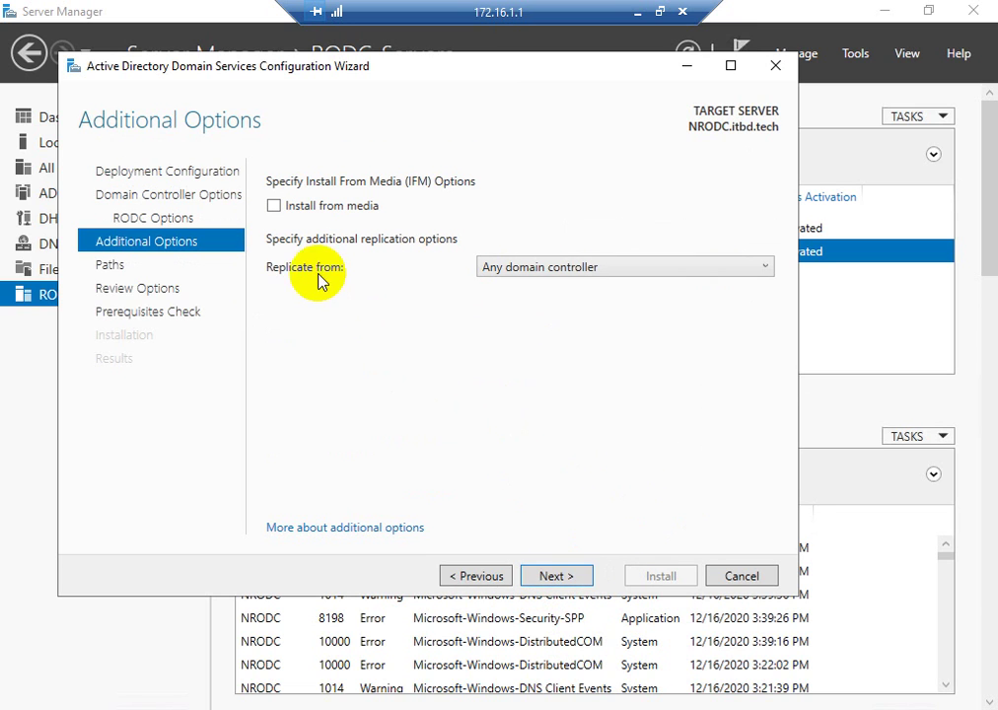
pyautogui.click(522, 276)
pyautogui.click(514, 312)
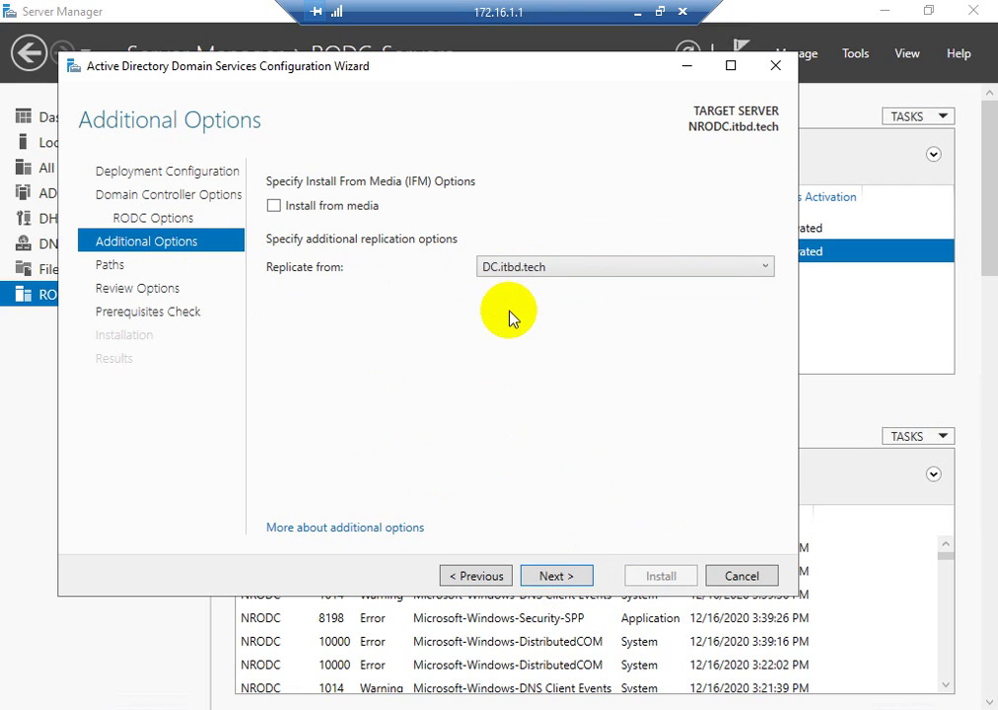
pyautogui.click(558, 576)
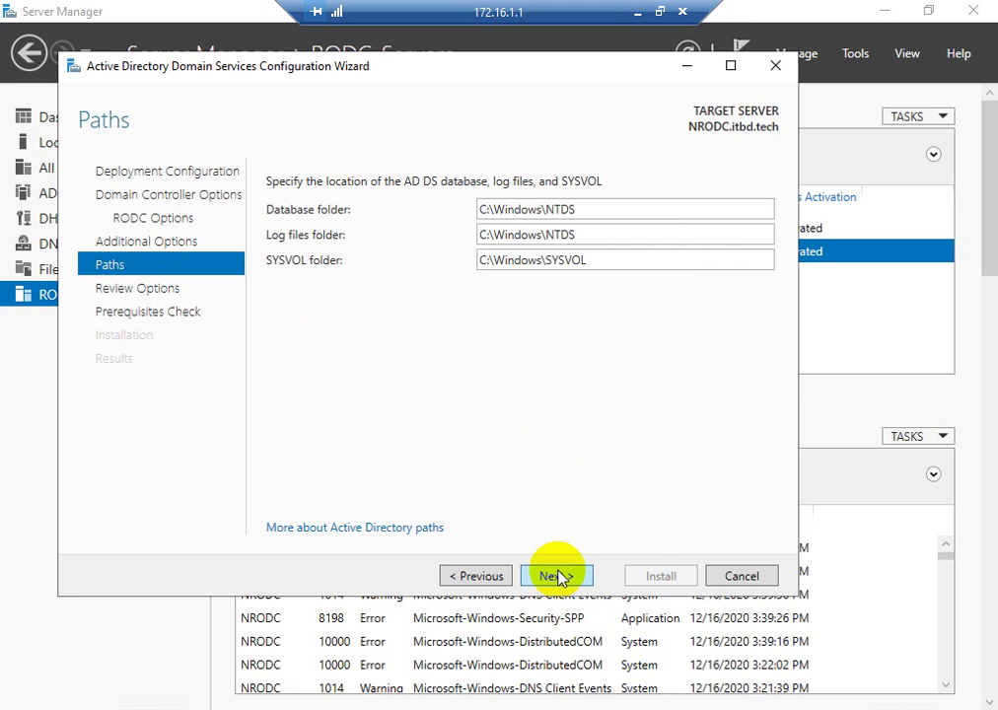
pyautogui.click(559, 580)
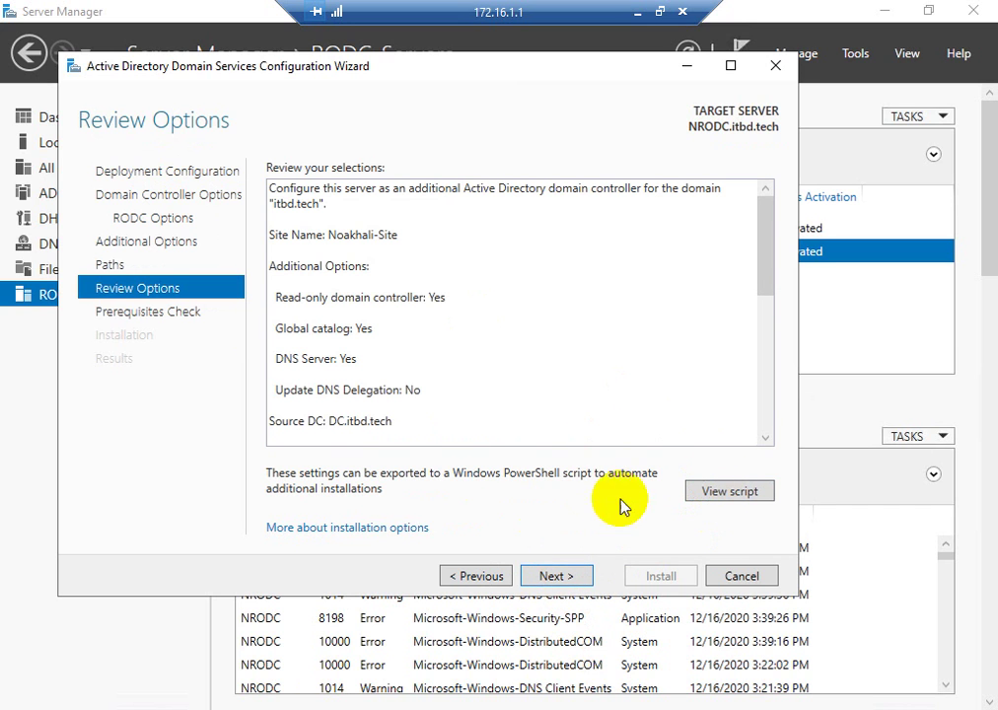
pyautogui.click(715, 494)
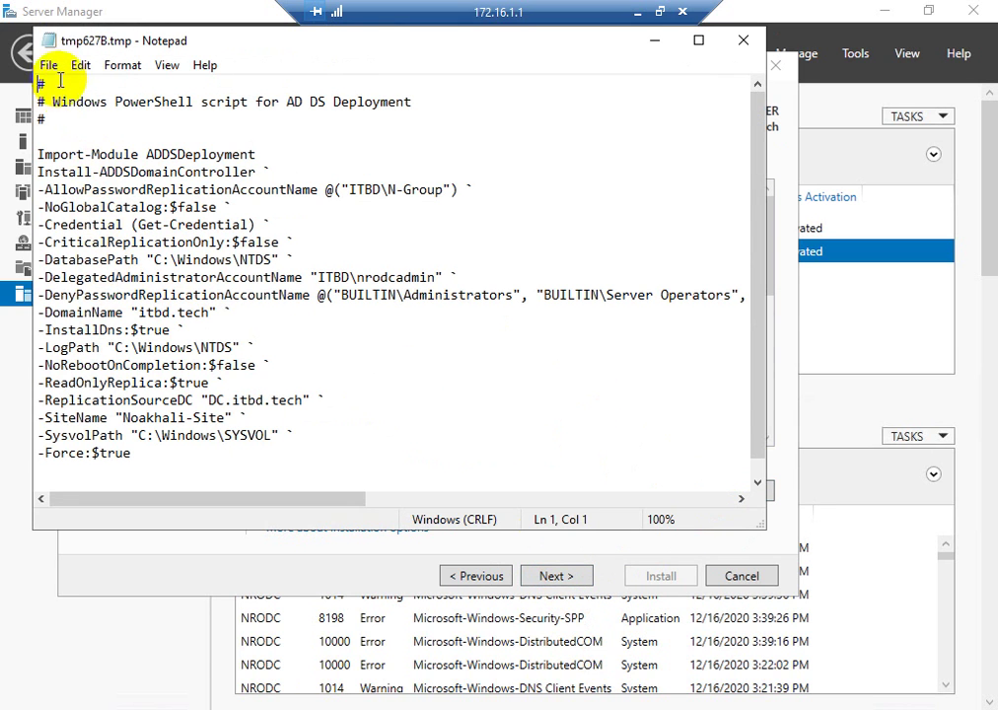
# - Save the script over the existing RODC file on the Desktop and close Notepad
pyautogui.click(48, 65)
pyautogui.click(52, 129)
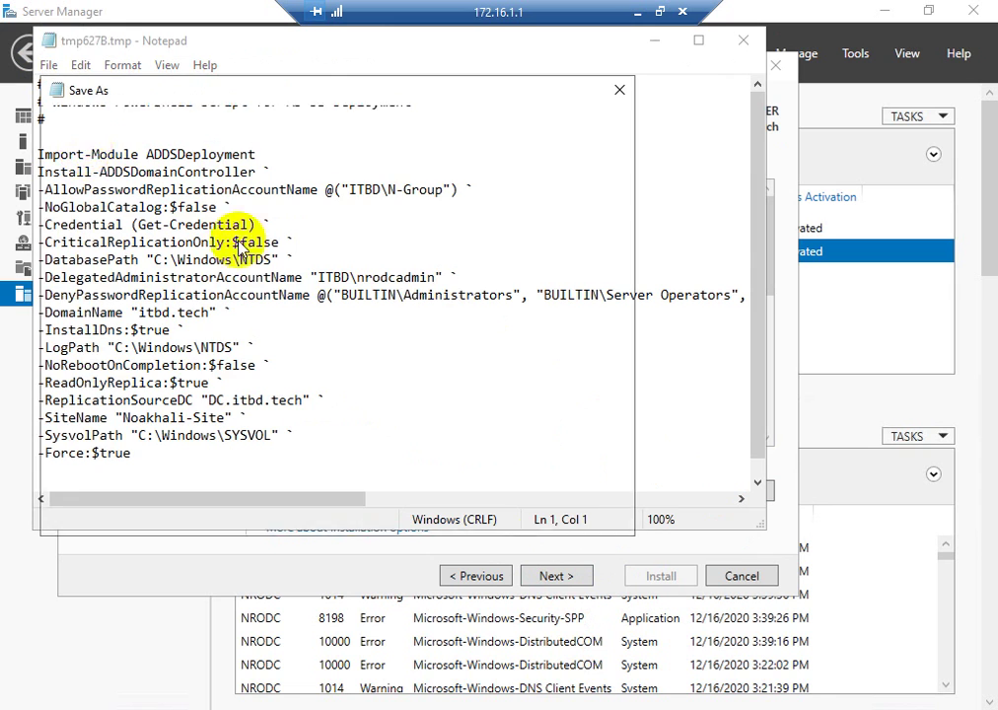
pyautogui.click(258, 213)
pyautogui.click(474, 512)
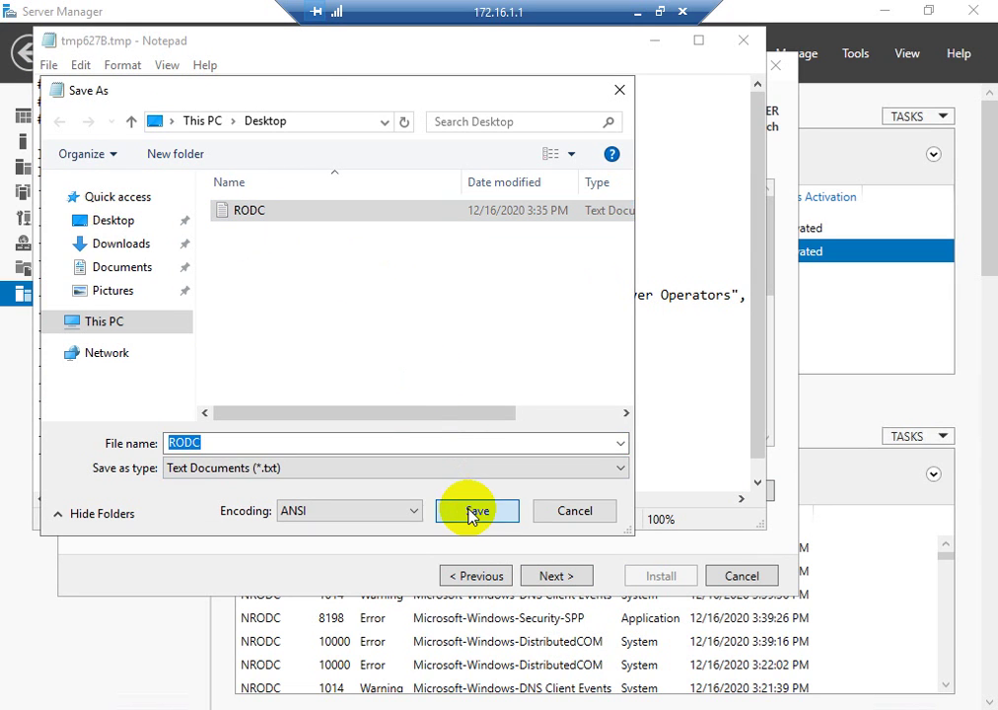
pyautogui.click(552, 363)
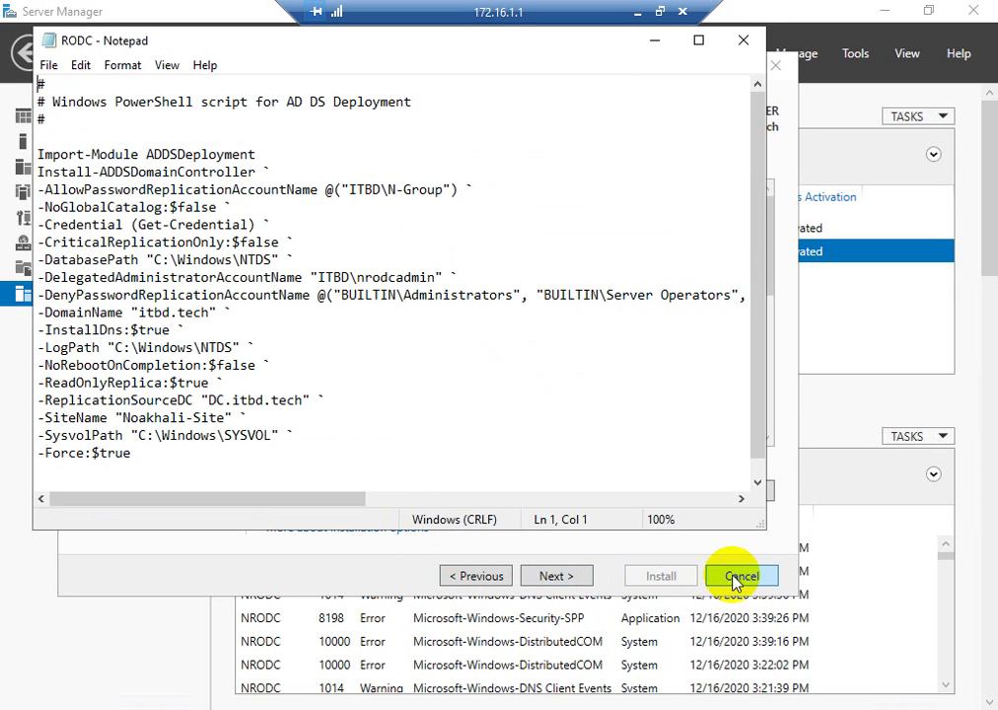
pyautogui.click(742, 40)
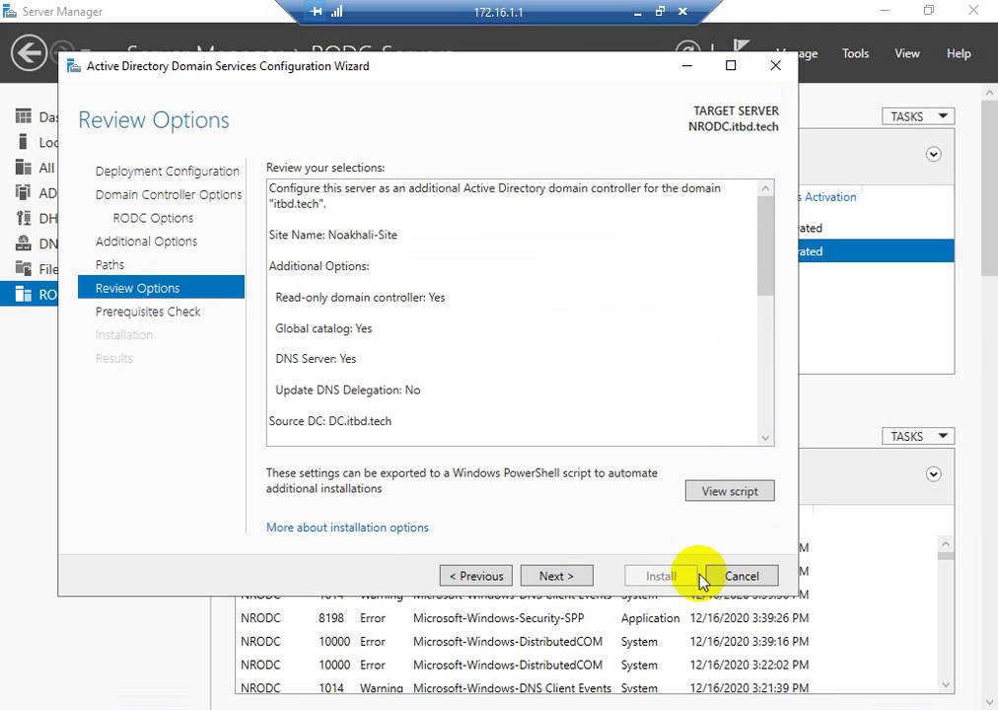
# - Pass the prerequisites check and install AD DS to make NRODC a read-only domain controller
pyautogui.click(560, 579)
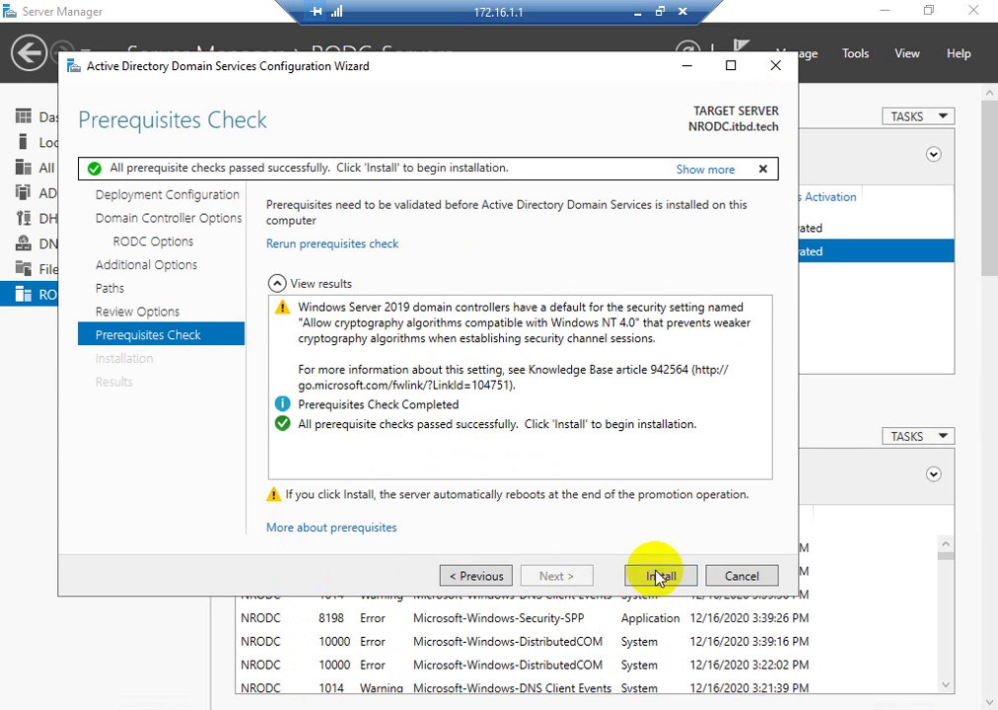
pyautogui.click(657, 577)
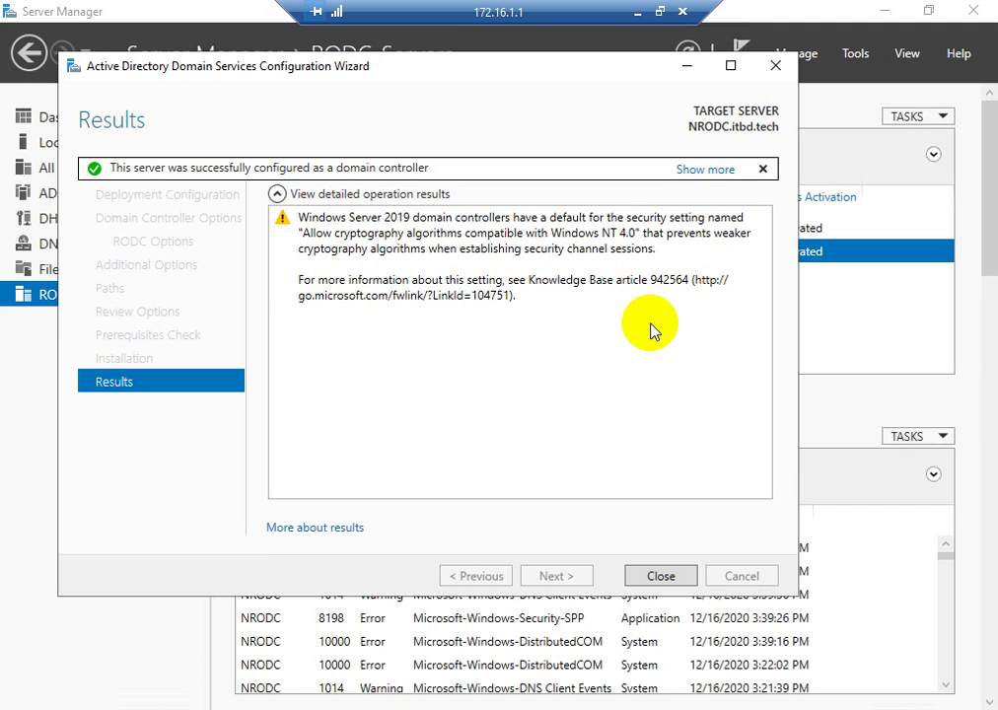
# - Close the finished wizard and minimize Remote Desktop to show the 172.16.1.2 ping windows
pyautogui.click(655, 578)
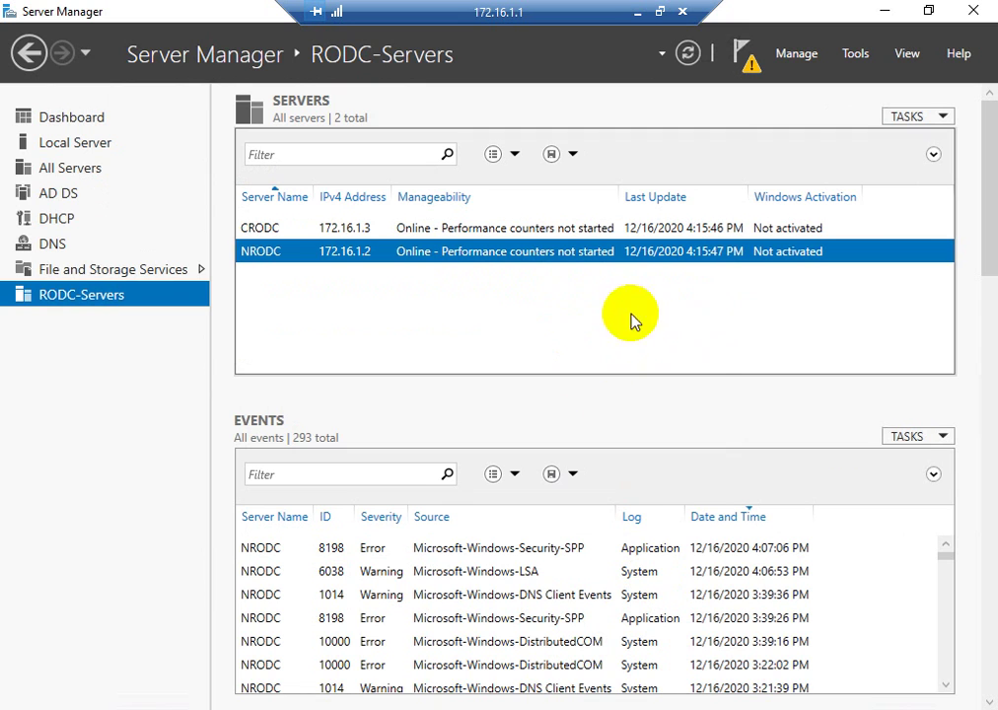
pyautogui.rightClick(391, 258)
pyautogui.click(357, 252)
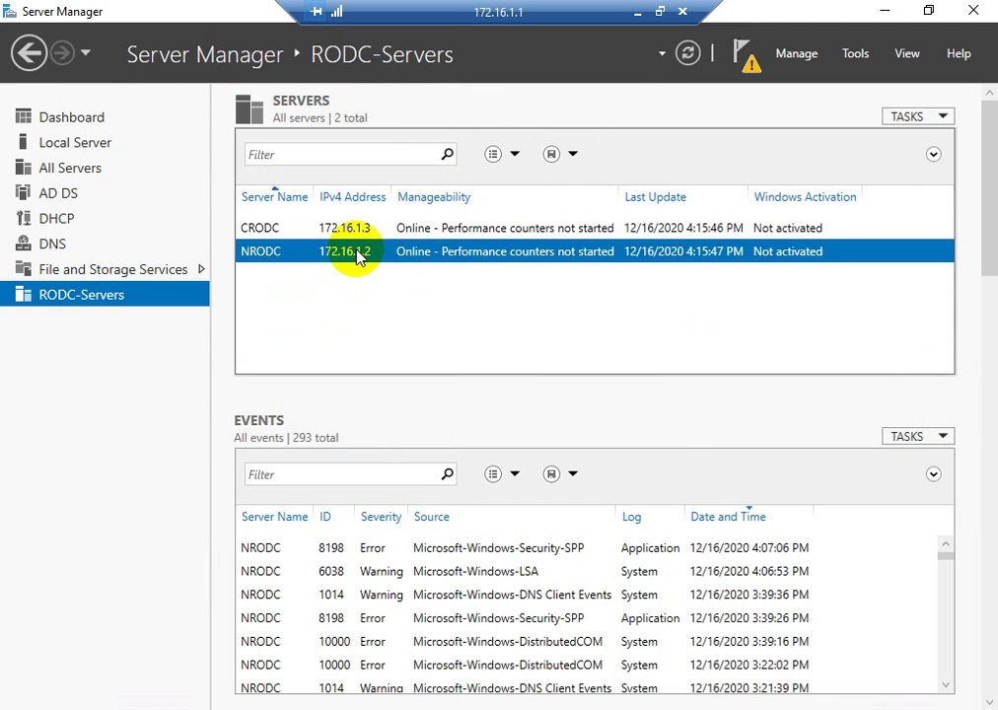
pyautogui.click(634, 12)
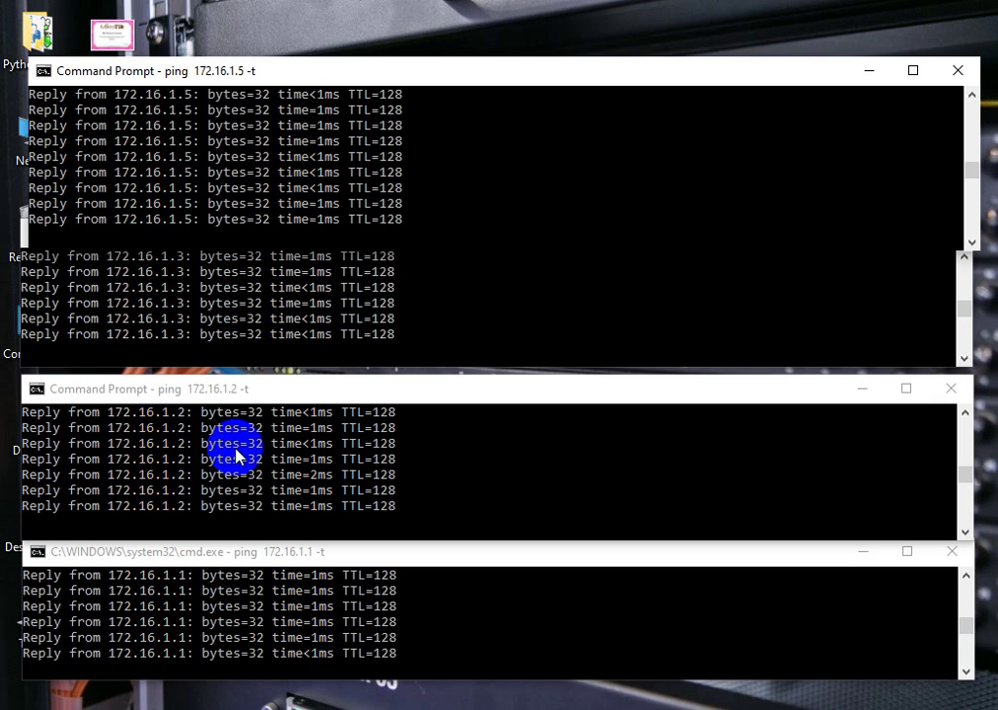
# - Watch pings to 172.16.1.2 time out during NRODC's reboot, then return to the 172.16.1.1 Server Manager session
pyautogui.moveTo(248, 389)
pyautogui.mouseDown()
pyautogui.moveTo(254, 376)
pyautogui.moveTo(238, 384)
pyautogui.mouseUp()
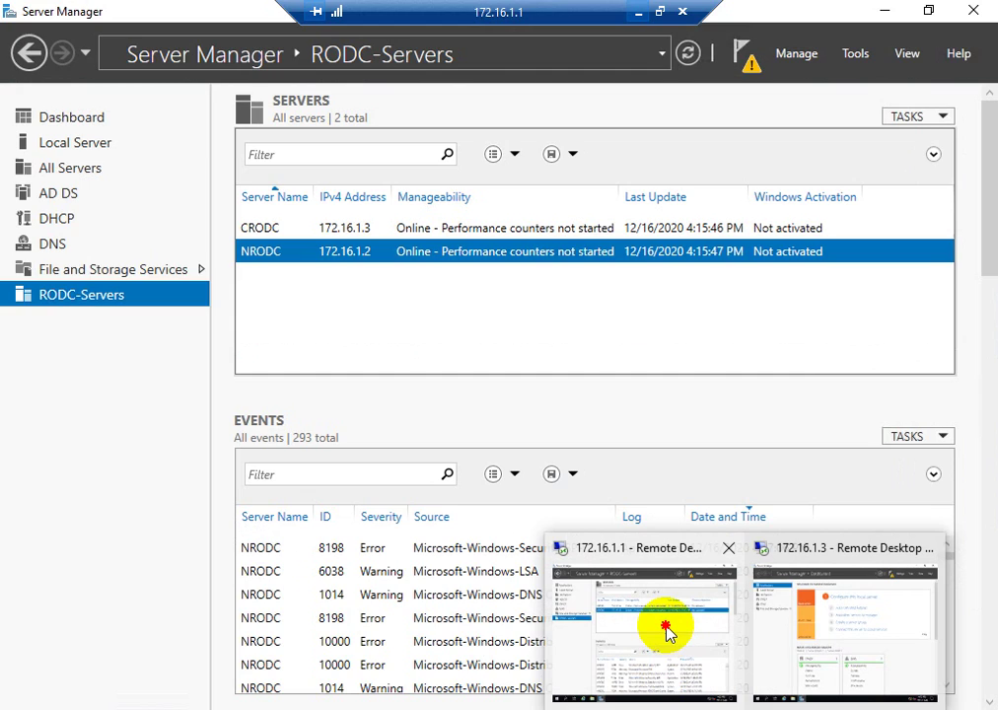
pyautogui.click(668, 631)
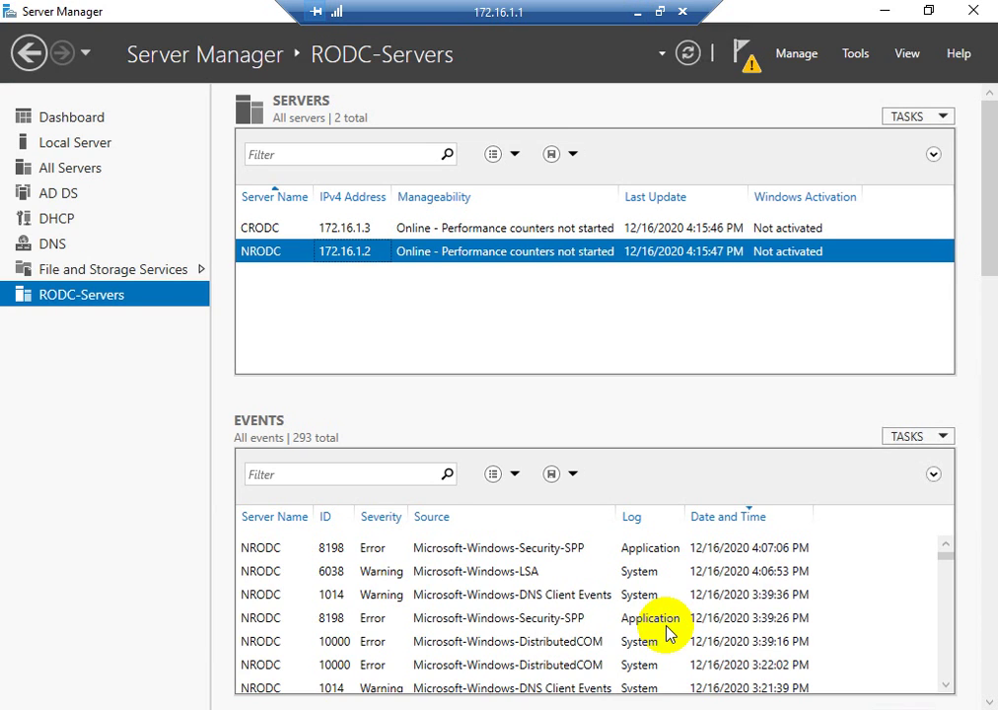
# - Add the Active Directory Domain Services role and its management features for CRODC
pyautogui.click(372, 228)
pyautogui.rightClick(380, 231)
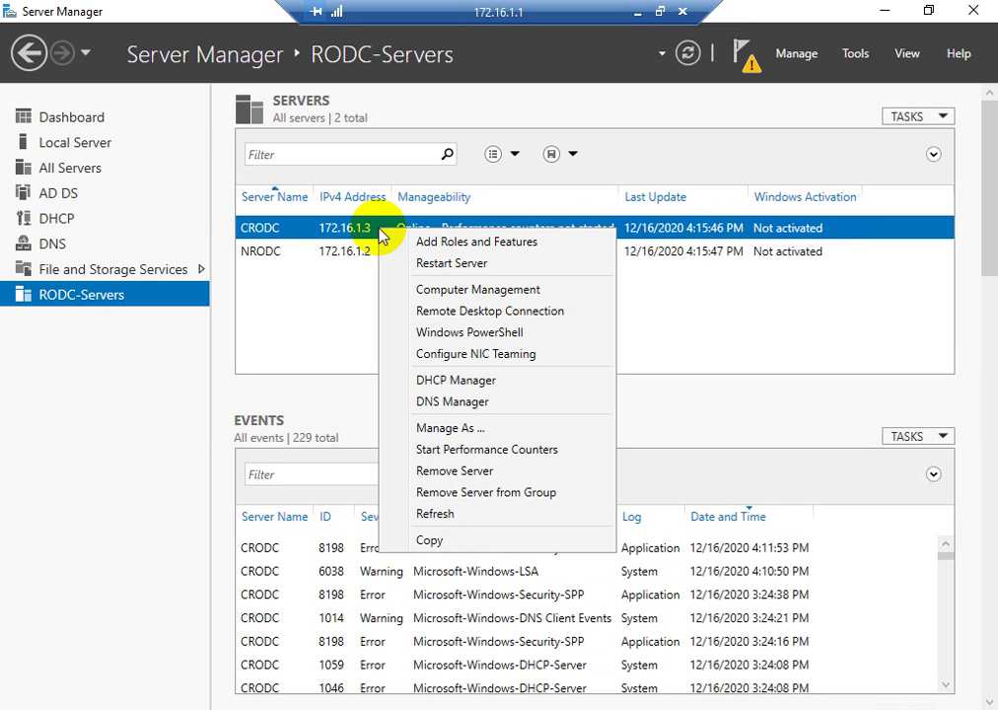
pyautogui.click(446, 242)
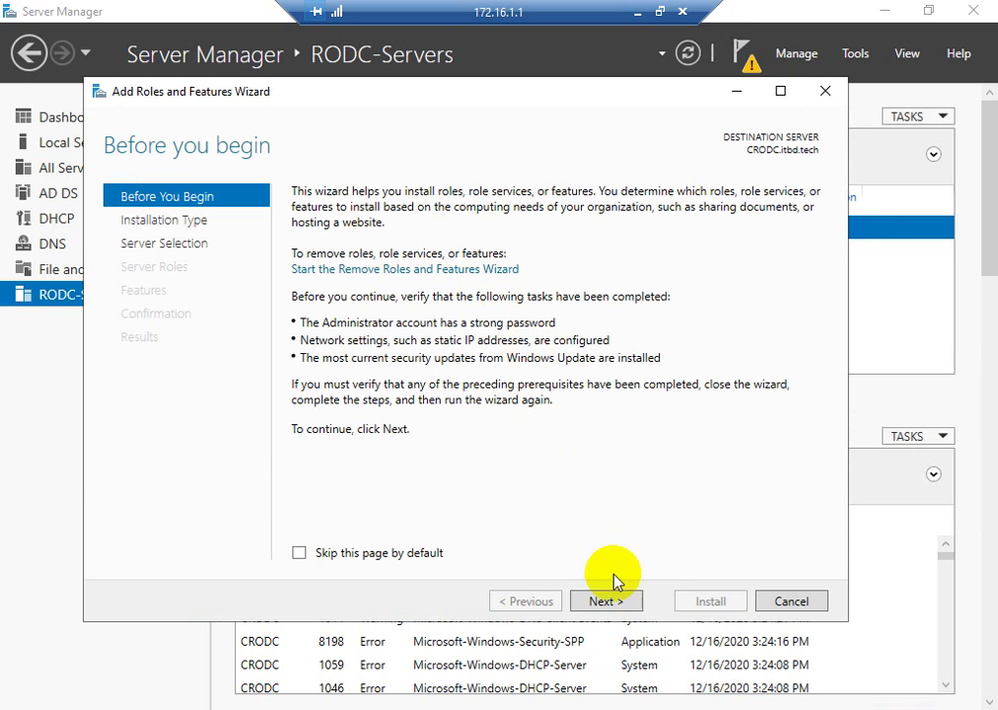
pyautogui.click(607, 601)
pyautogui.click(608, 602)
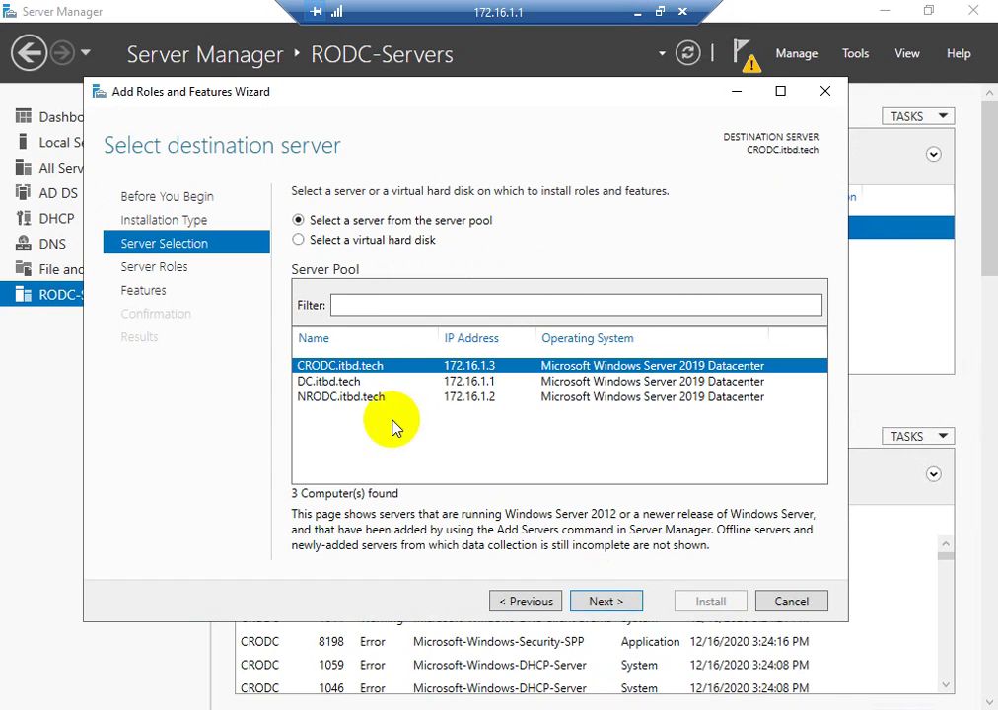
pyautogui.click(597, 601)
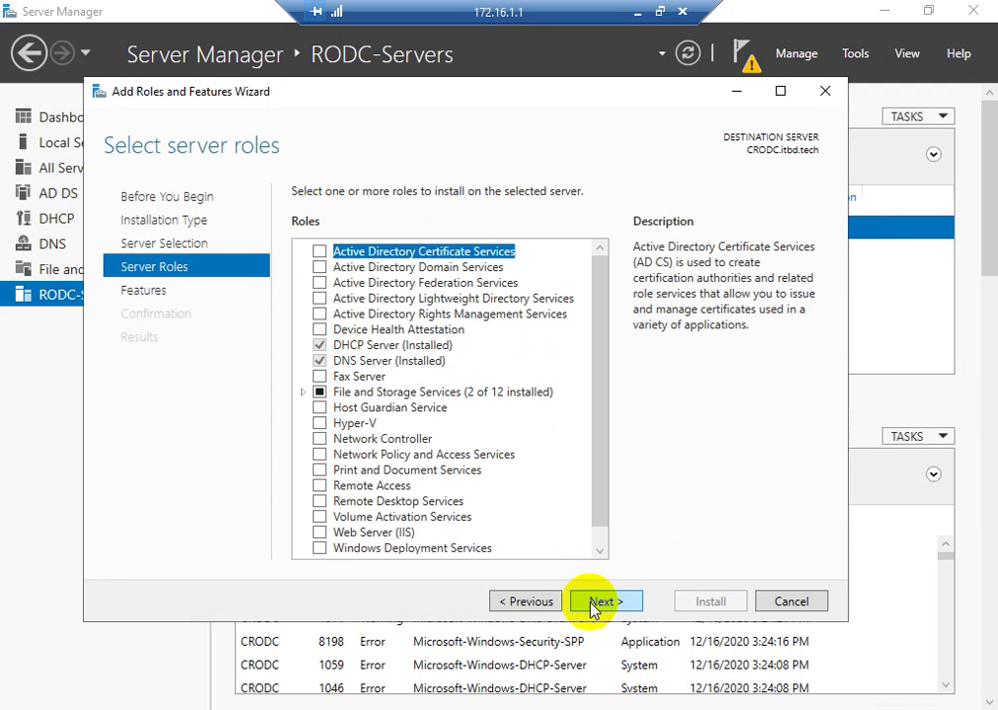
pyautogui.click(320, 266)
pyautogui.click(503, 525)
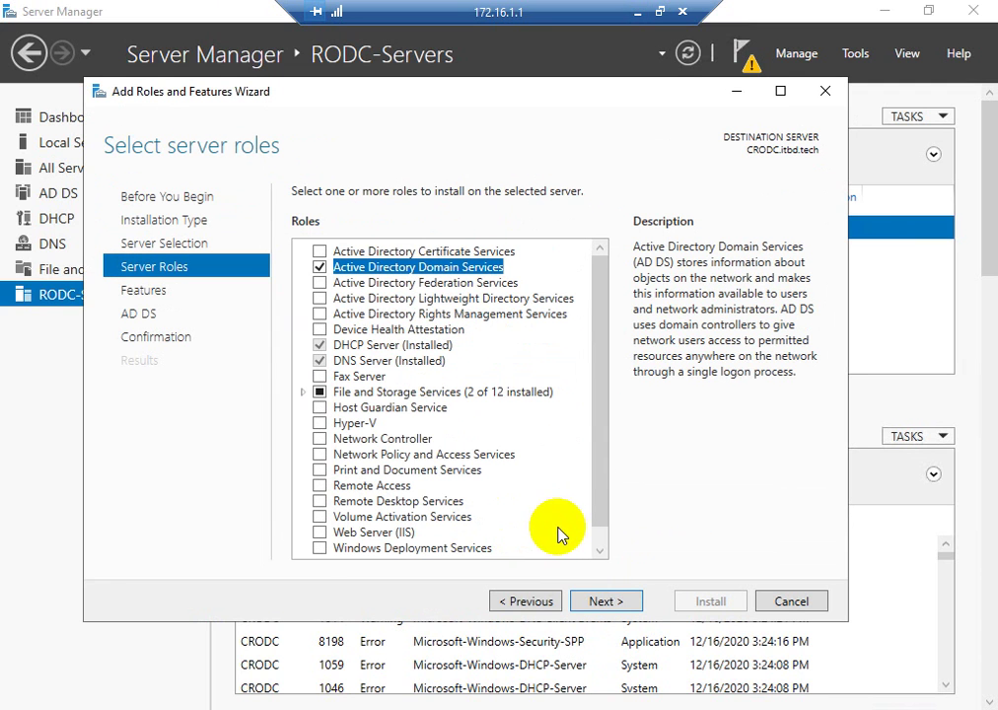
# - Install AD DS on CRODC with automatic restart allowed, then minimize the remote session
pyautogui.click(603, 601)
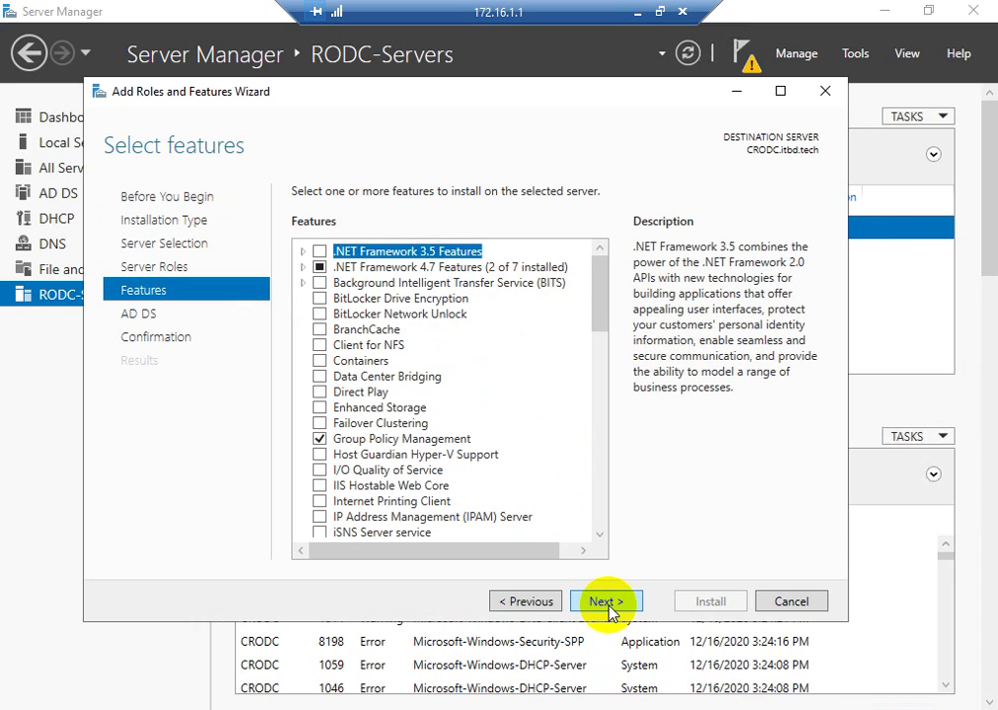
pyautogui.click(609, 602)
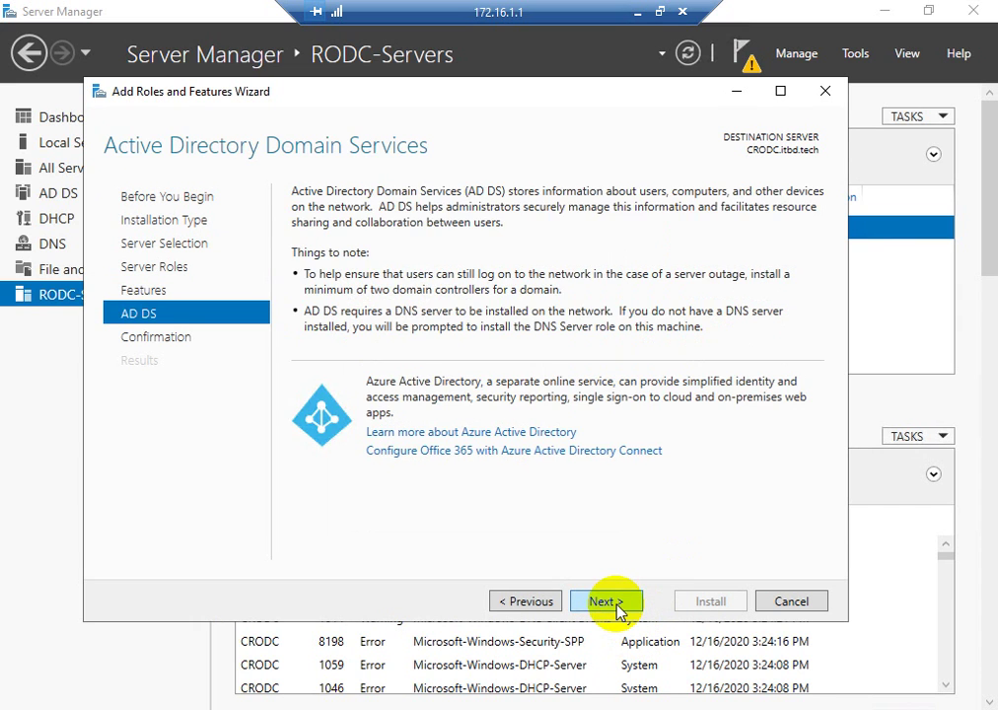
pyautogui.click(608, 601)
pyautogui.click(299, 220)
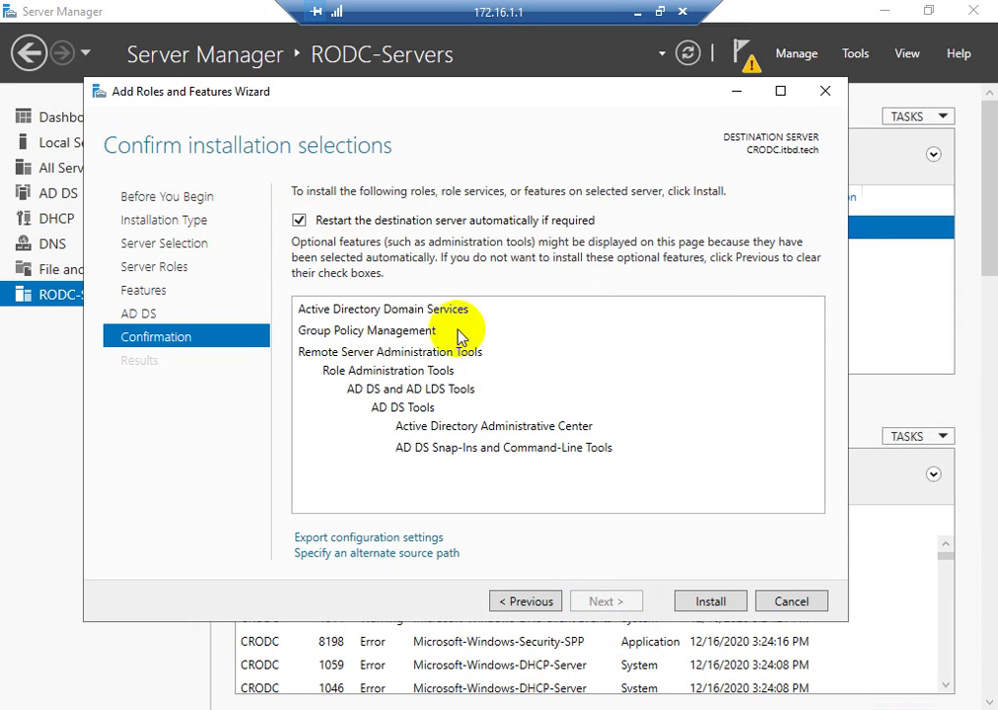
pyautogui.click(697, 602)
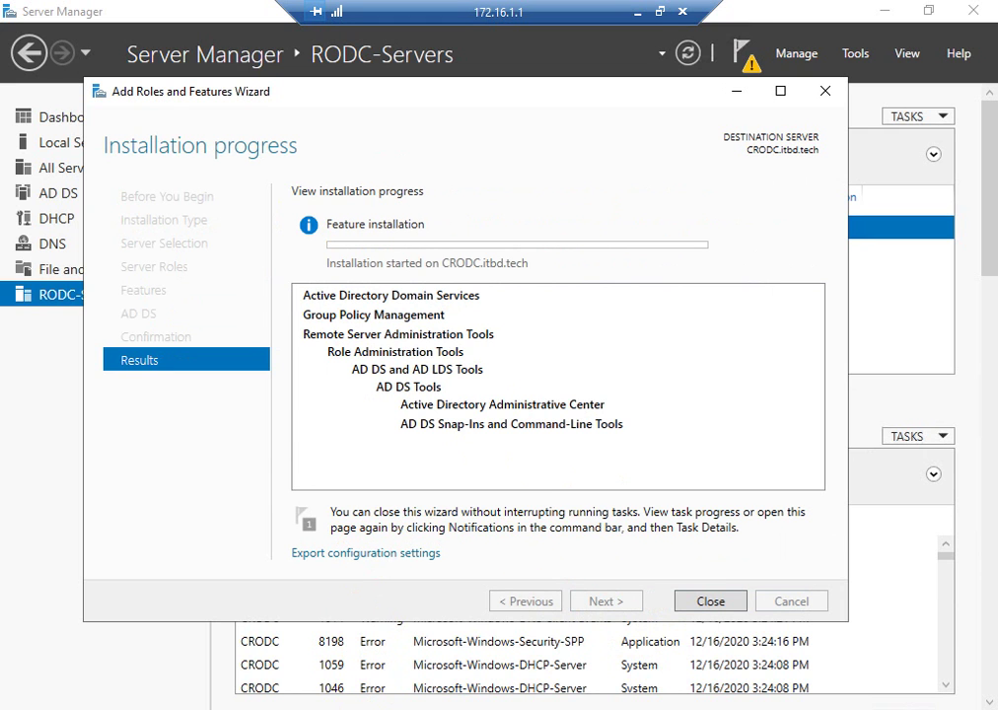
pyautogui.click(634, 12)
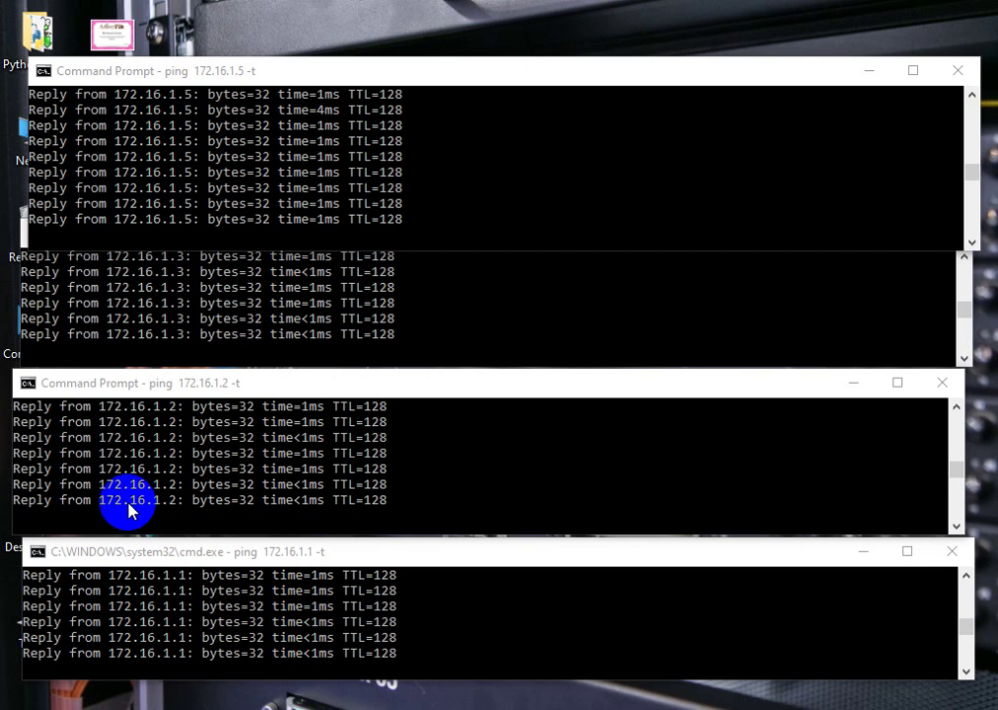
# - Check the 172.16.1.3 remote session, minimize it, and bring up recent Remote Desktop connections
pyautogui.moveTo(210, 393)
pyautogui.mouseDown()
pyautogui.moveTo(207, 383)
pyautogui.moveTo(208, 392)
pyautogui.mouseUp()
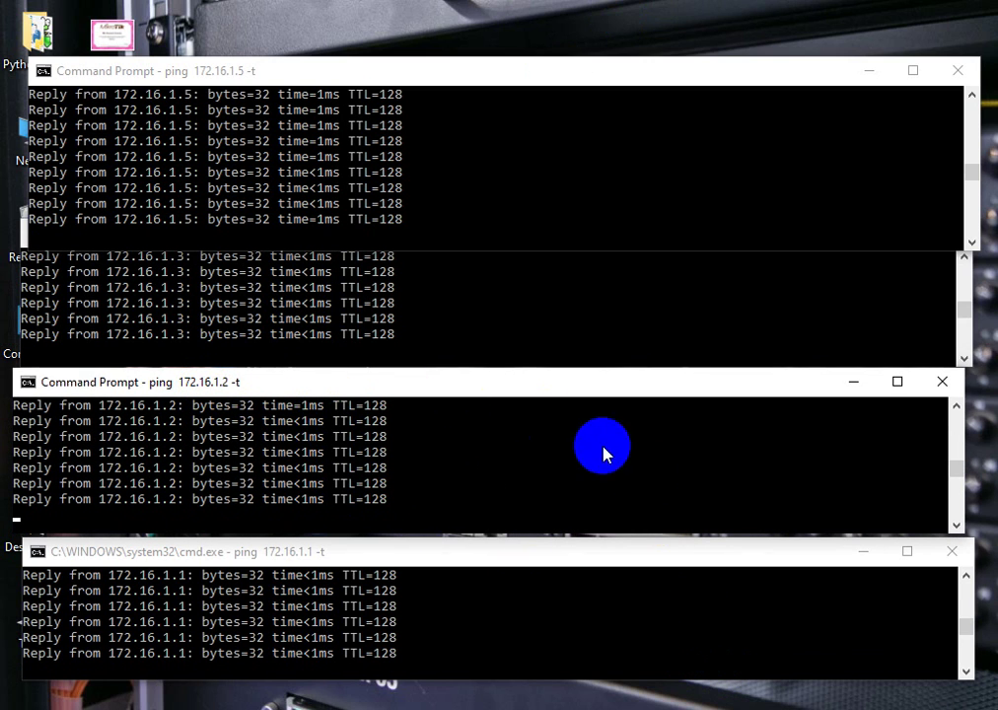
pyautogui.click(744, 708)
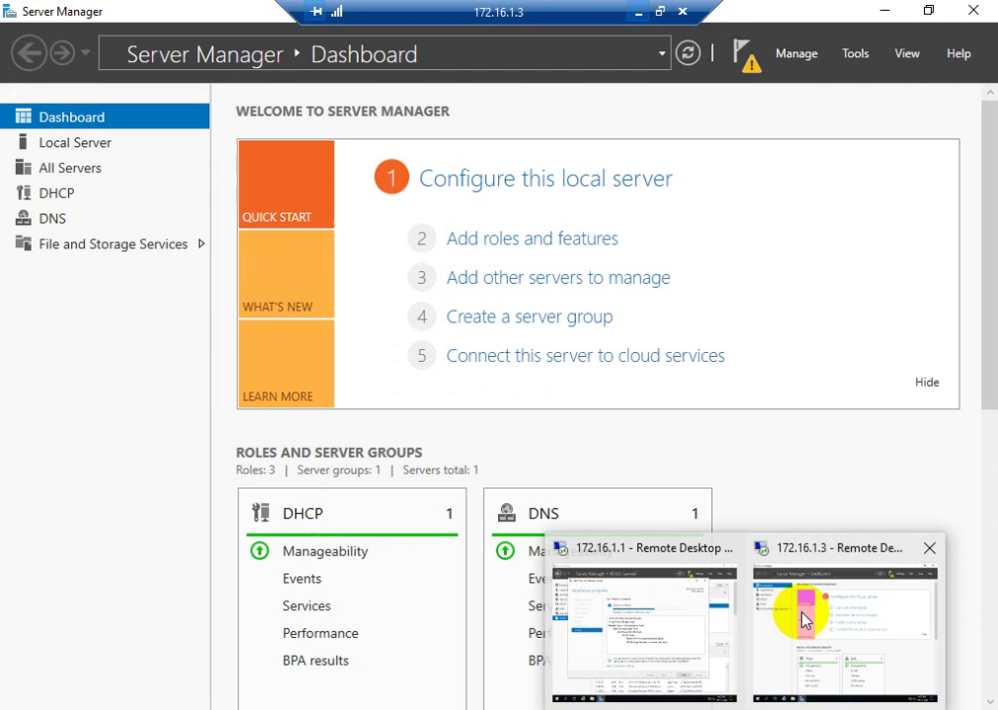
pyautogui.click(801, 619)
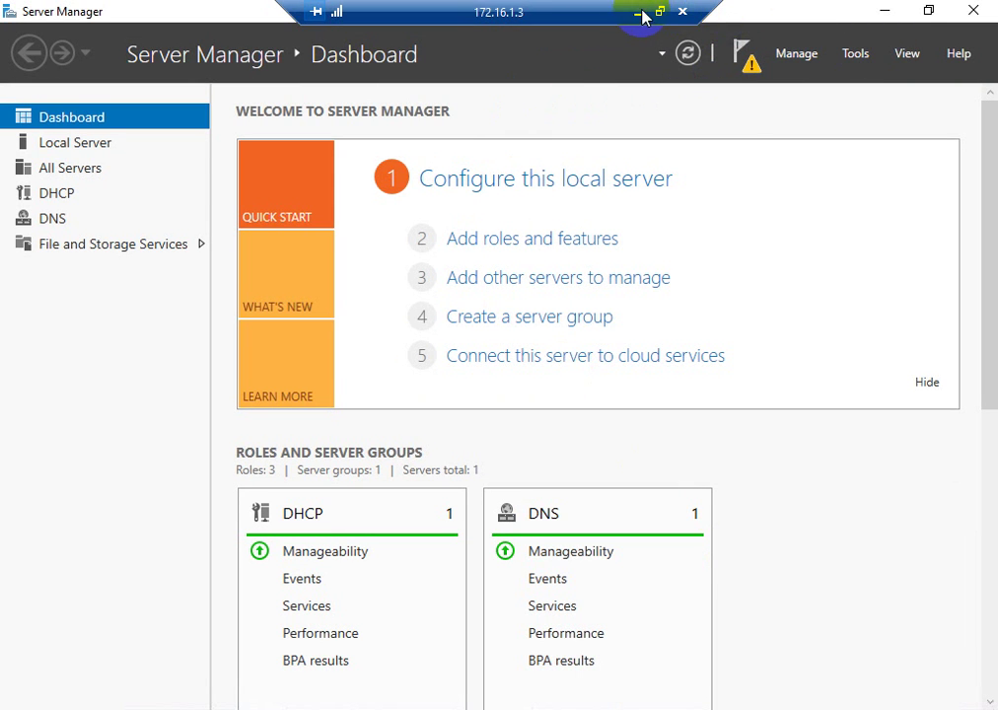
pyautogui.click(639, 14)
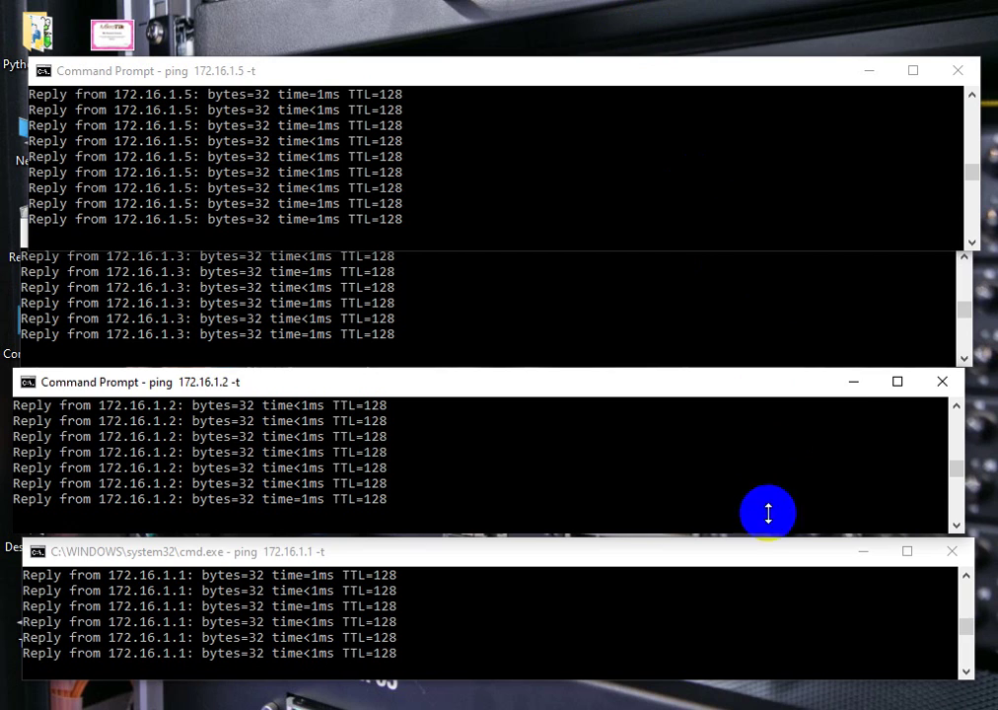
pyautogui.rightClick(746, 709)
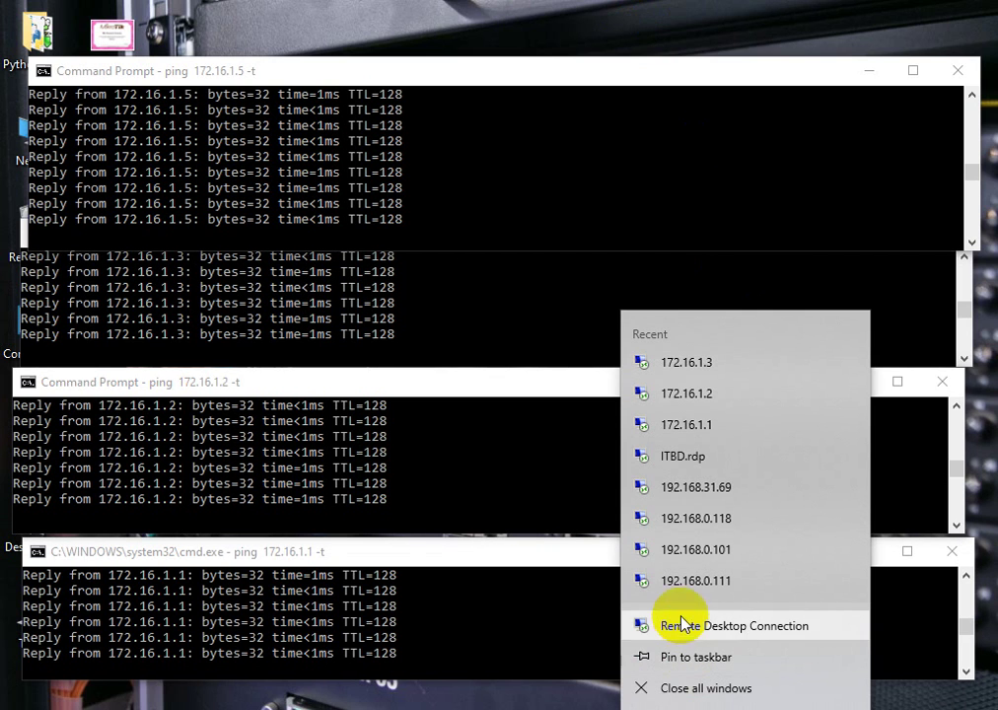
# - Save a different itbd domain account's credentials for 172.16.1.2 and connect
pyautogui.click(698, 627)
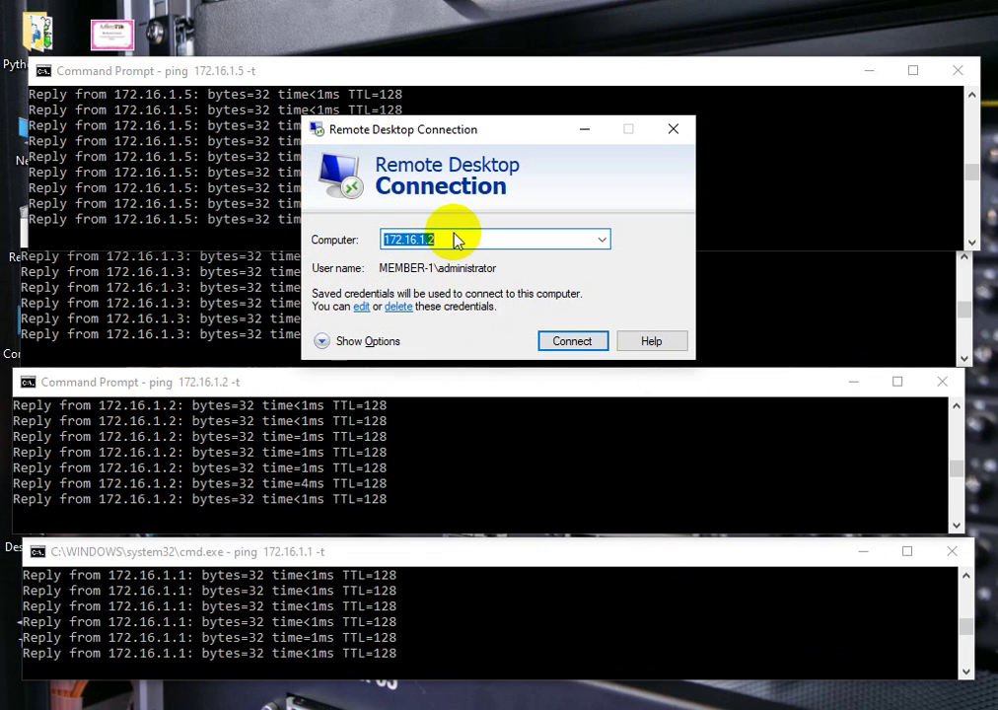
pyautogui.click(461, 240)
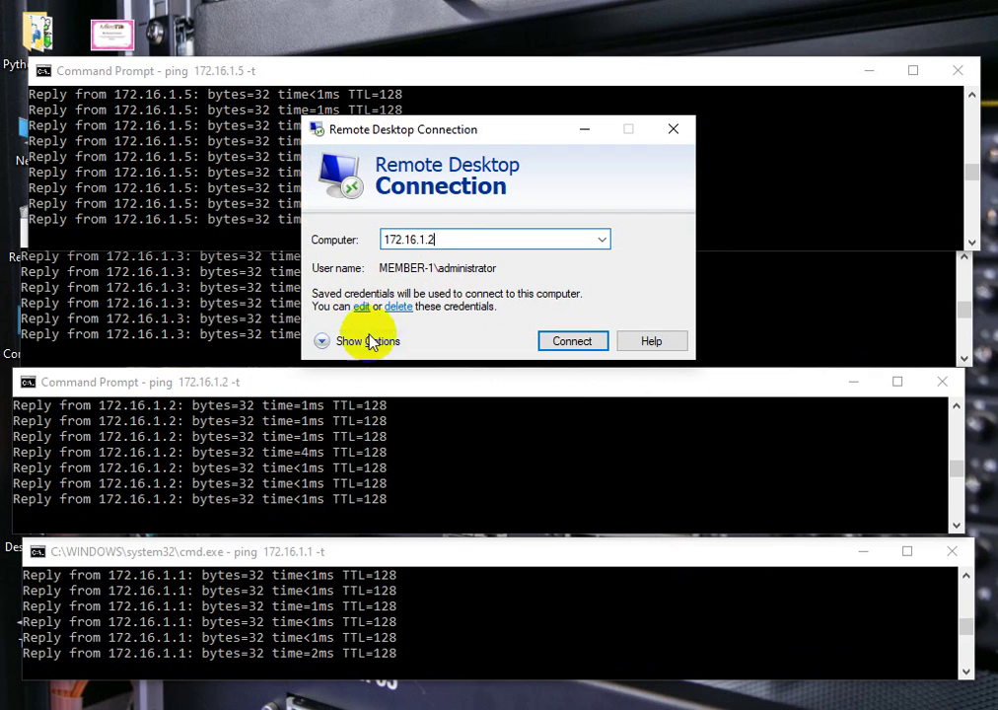
pyautogui.click(330, 343)
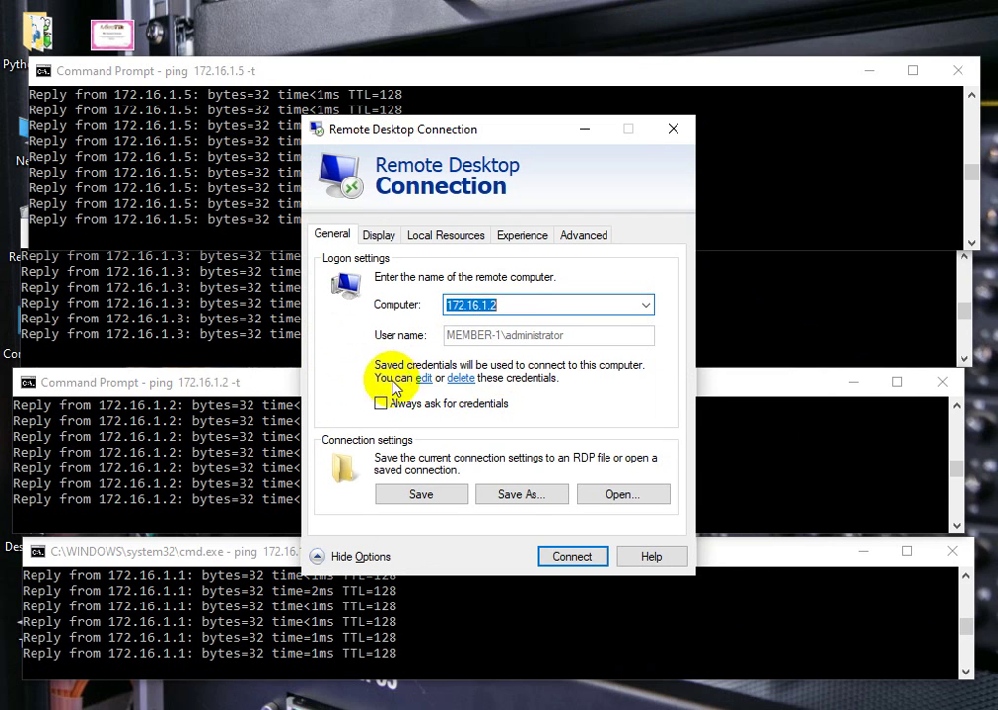
pyautogui.click(422, 379)
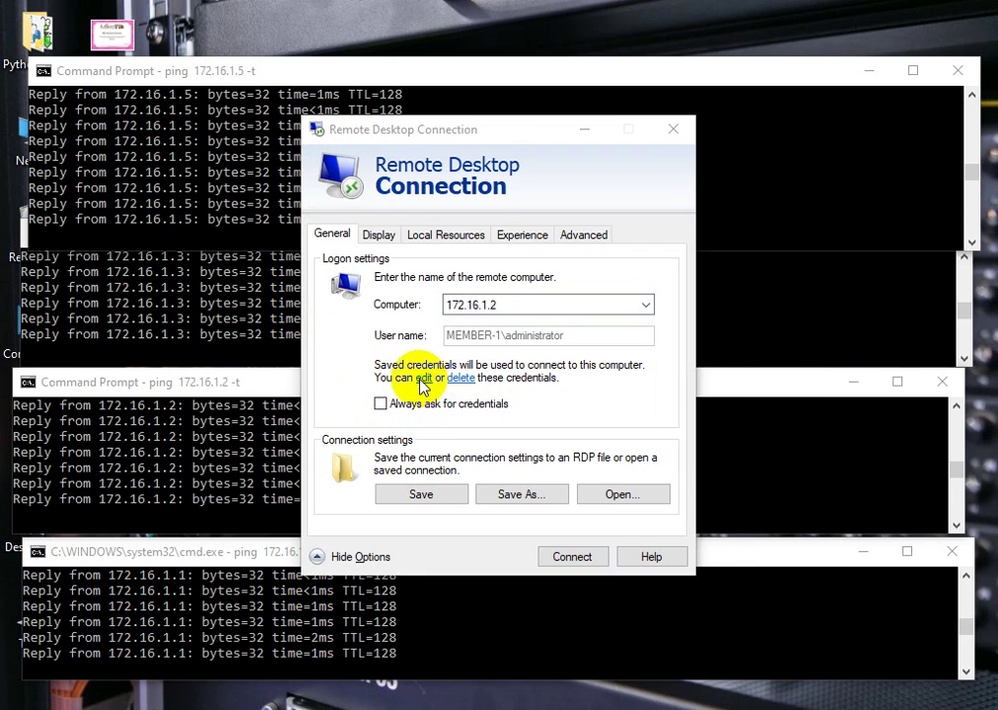
pyautogui.click(362, 463)
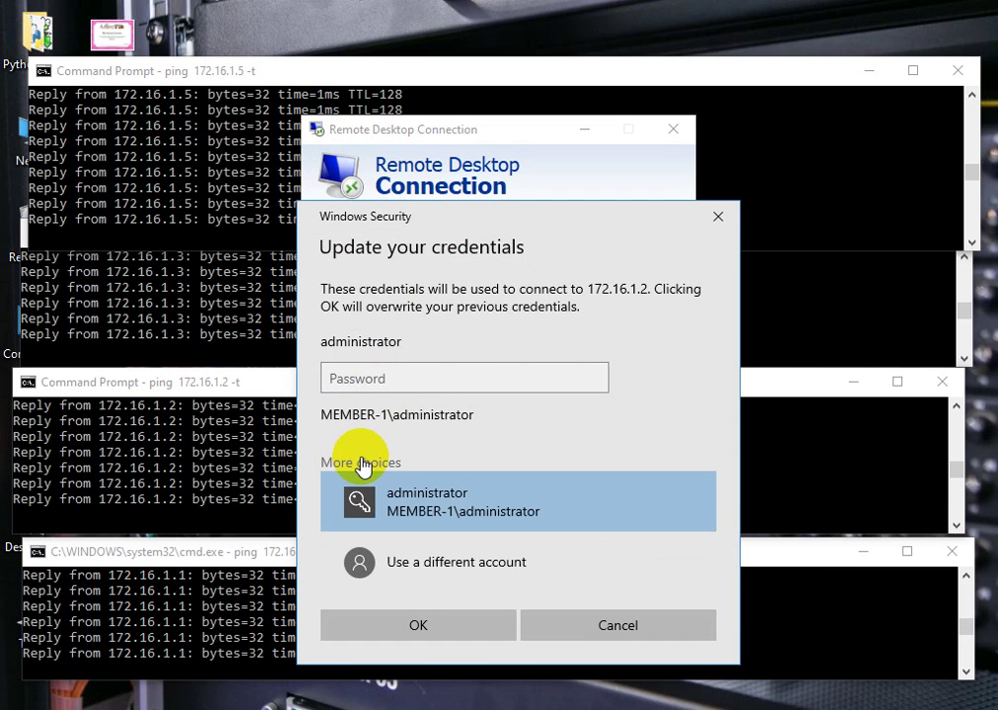
pyautogui.click(439, 558)
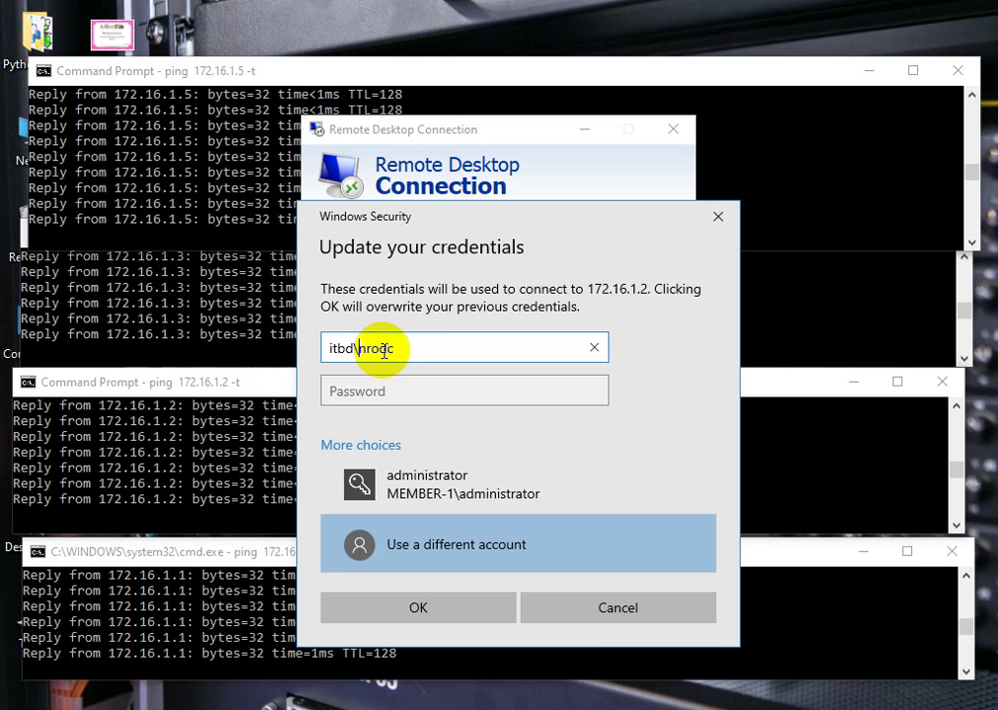
pyautogui.press('Tab')
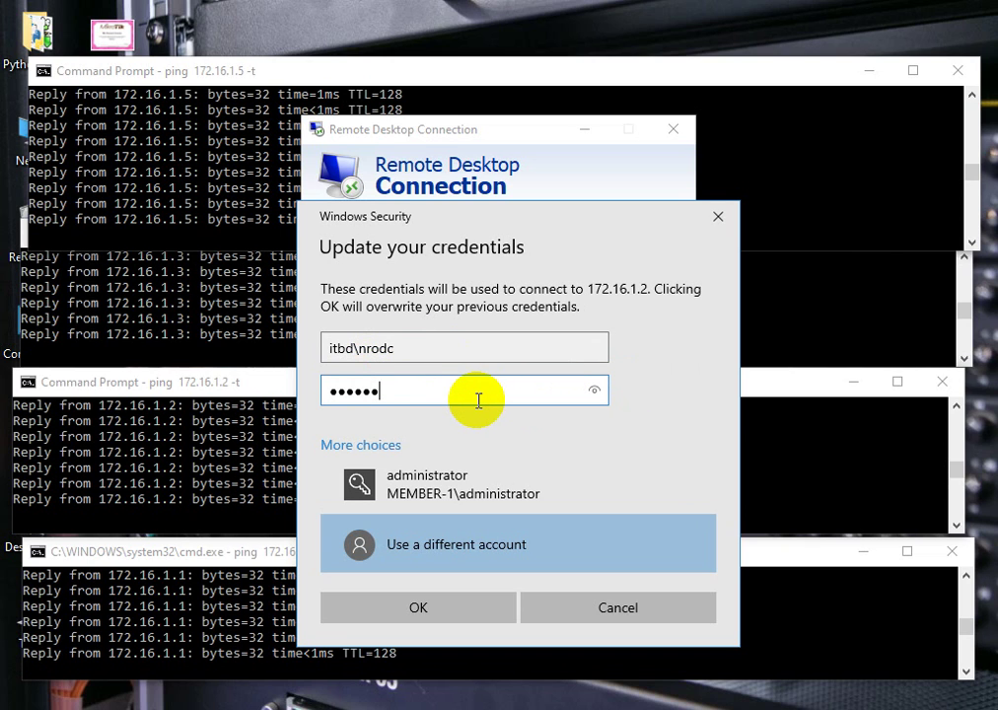
pyautogui.click(594, 393)
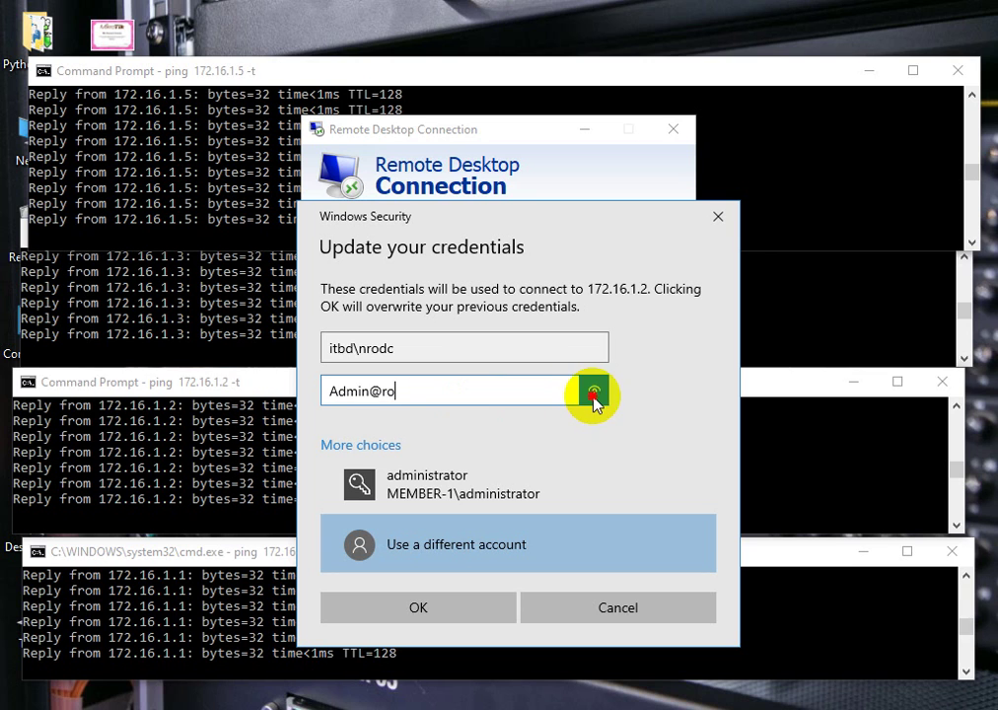
pyautogui.click(418, 608)
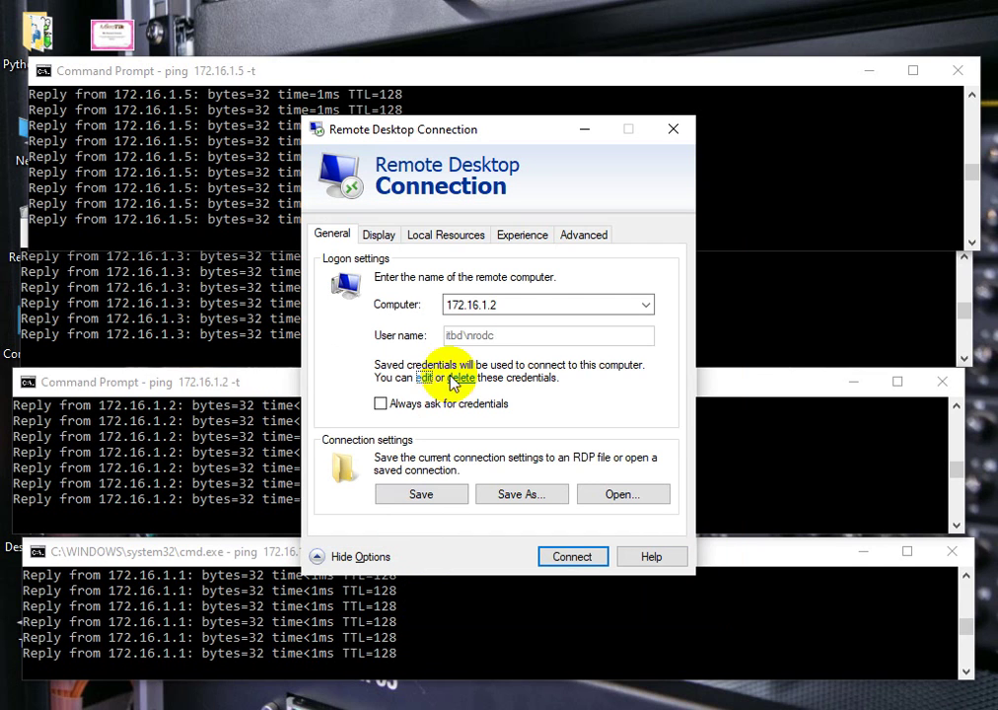
pyautogui.click(570, 558)
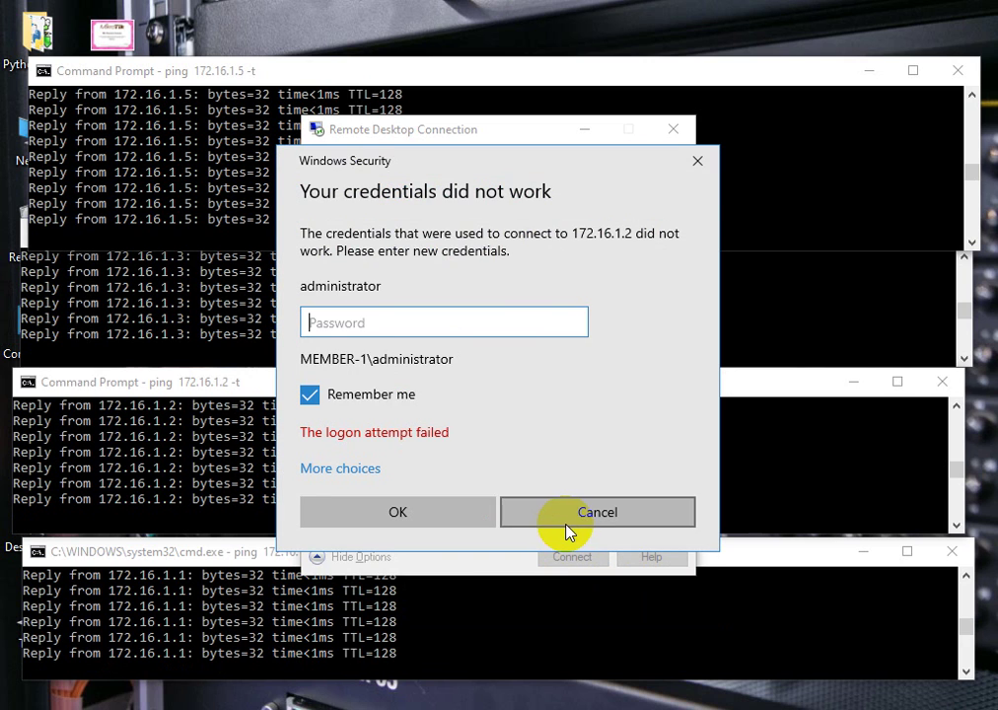
# - Sign in to 172.16.1.2 as the delegated RODC admin, accept the certificate, then switch to 172.16.1.1
pyautogui.click(359, 473)
pyautogui.click(423, 579)
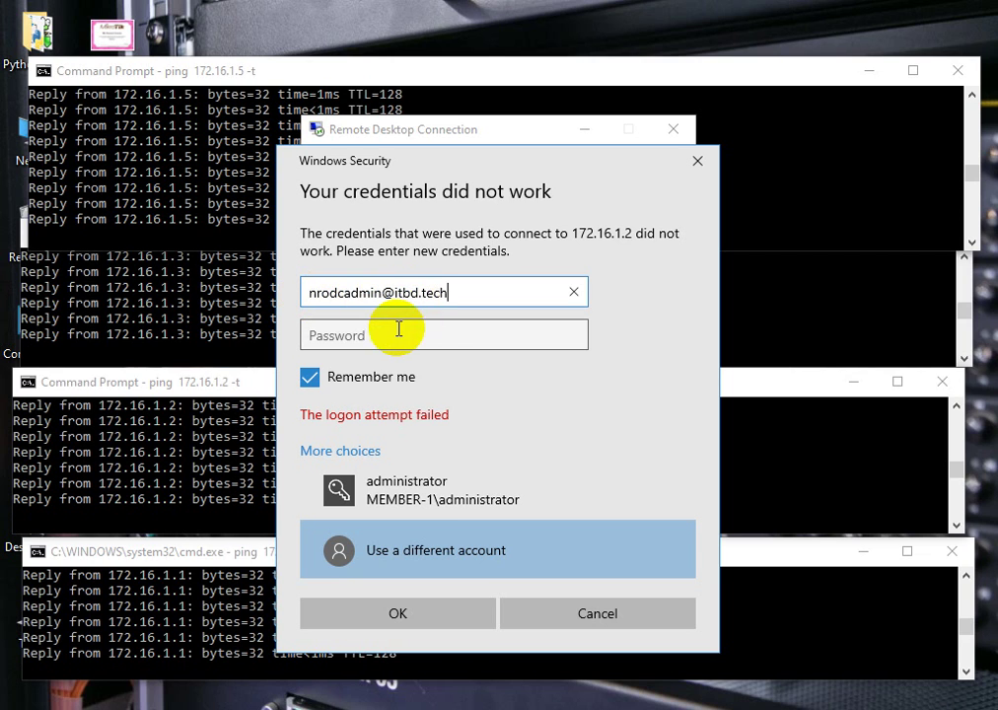
pyautogui.click(396, 330)
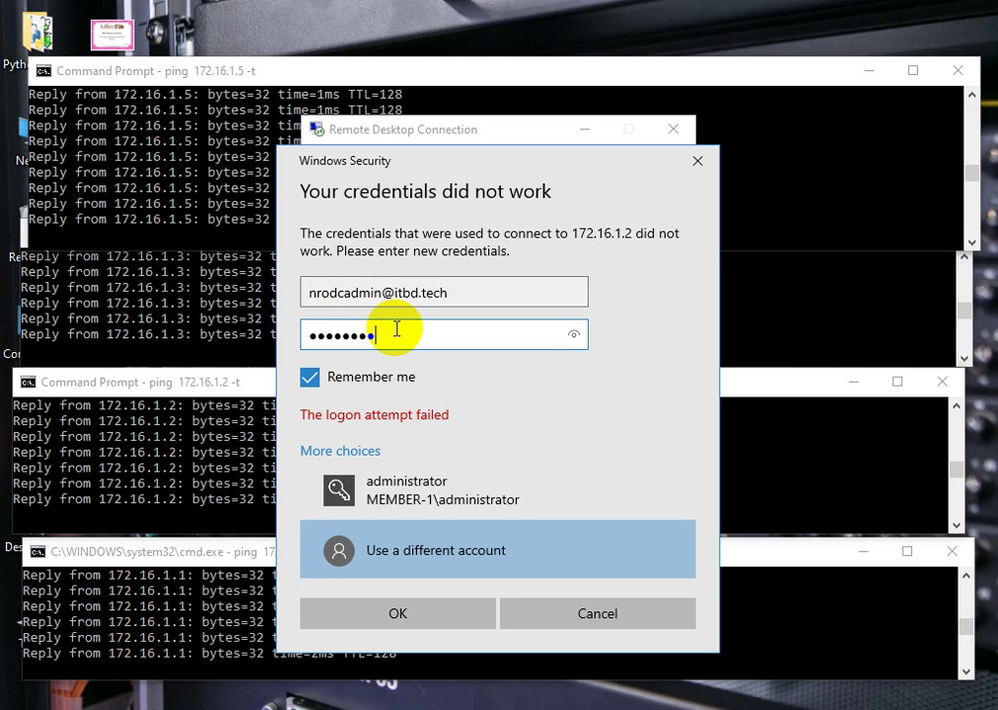
pyautogui.click(397, 612)
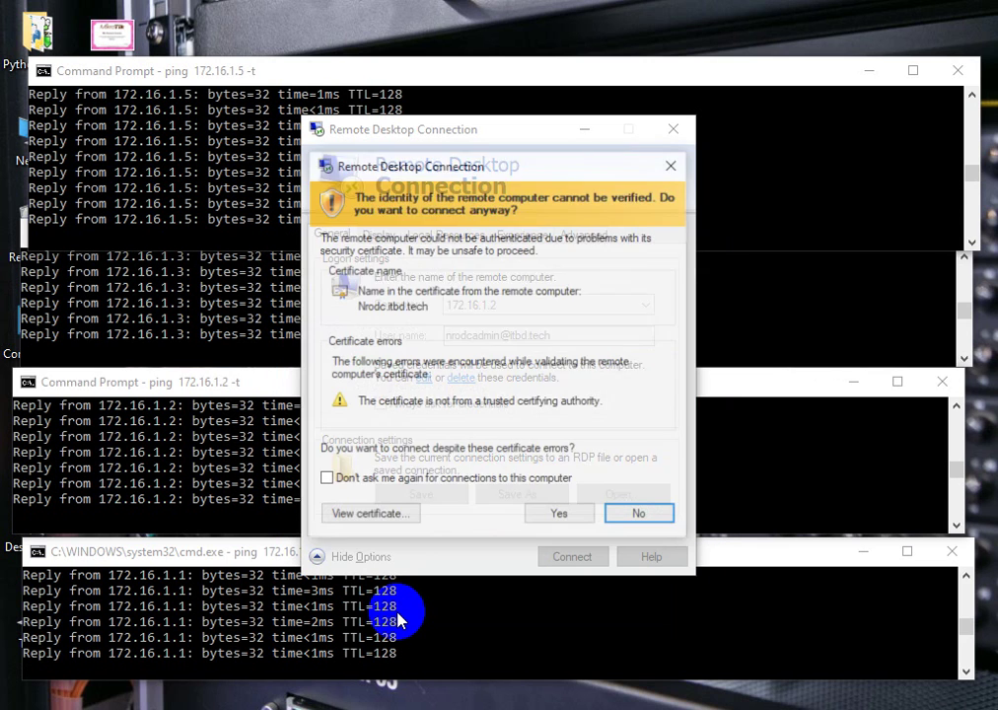
pyautogui.click(541, 519)
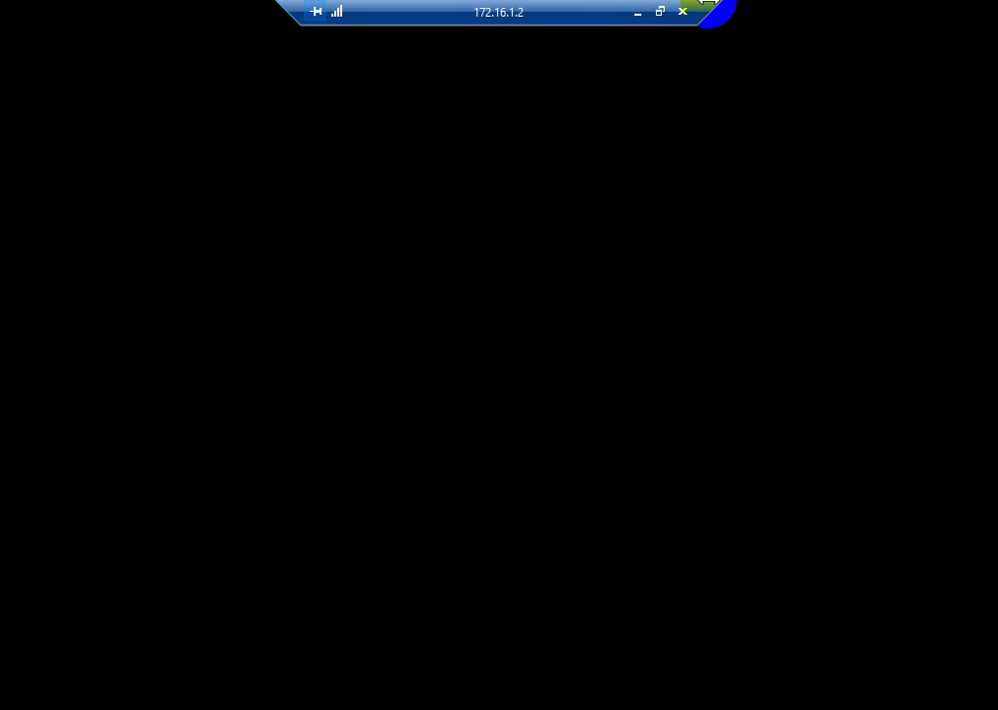
pyautogui.click(637, 14)
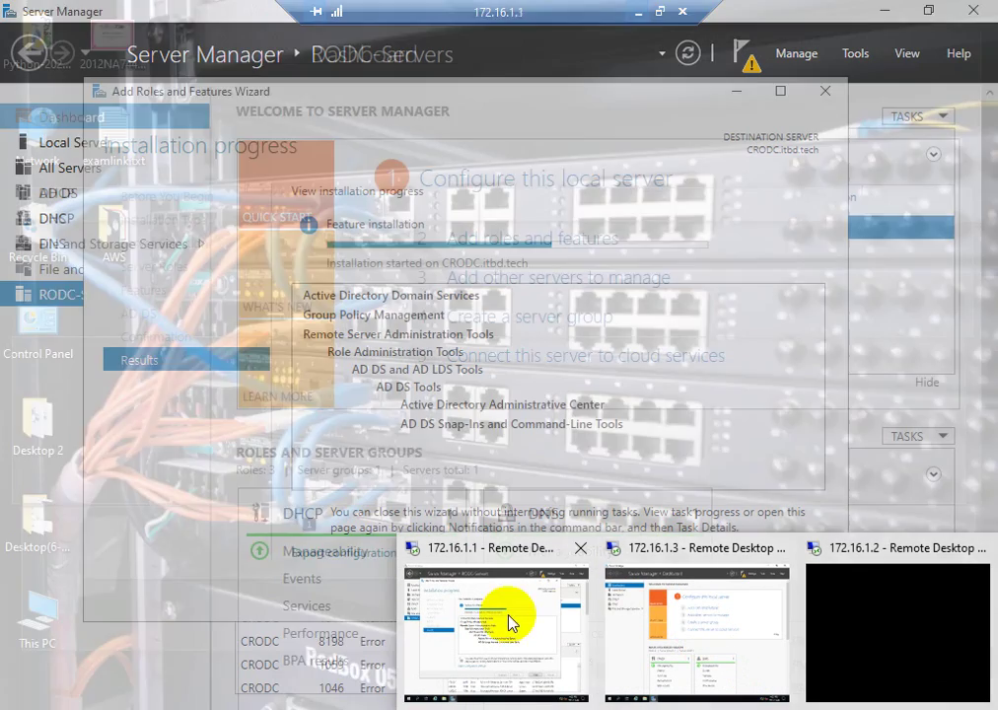
pyautogui.click(508, 615)
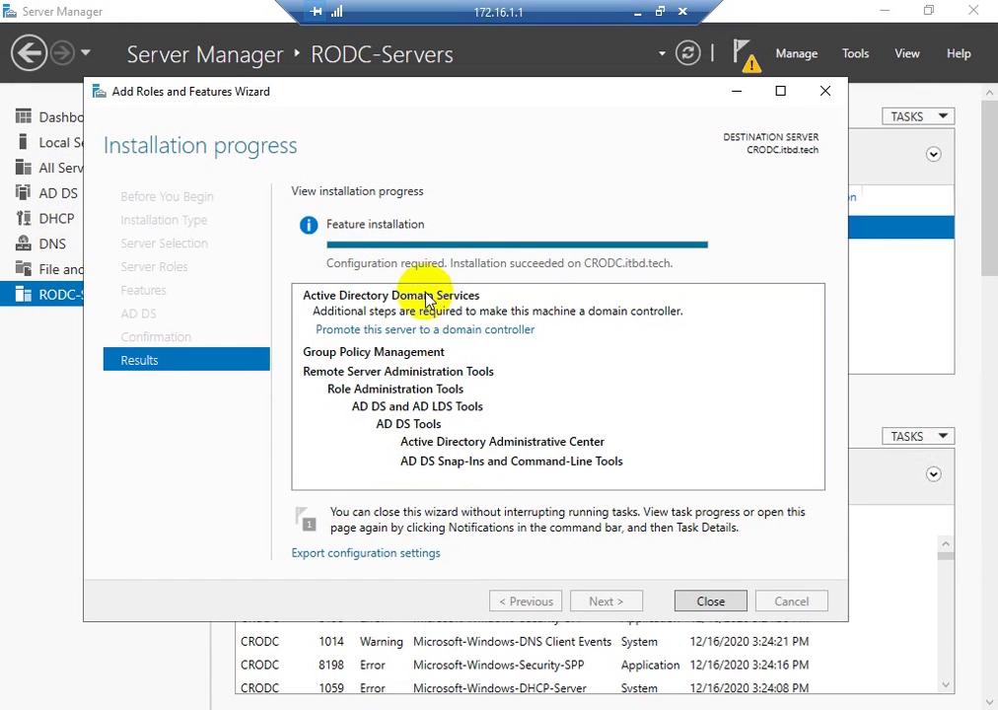
# - Start promoting CRODC to a domain controller using the itbd administrator account's credentials
pyautogui.click(454, 333)
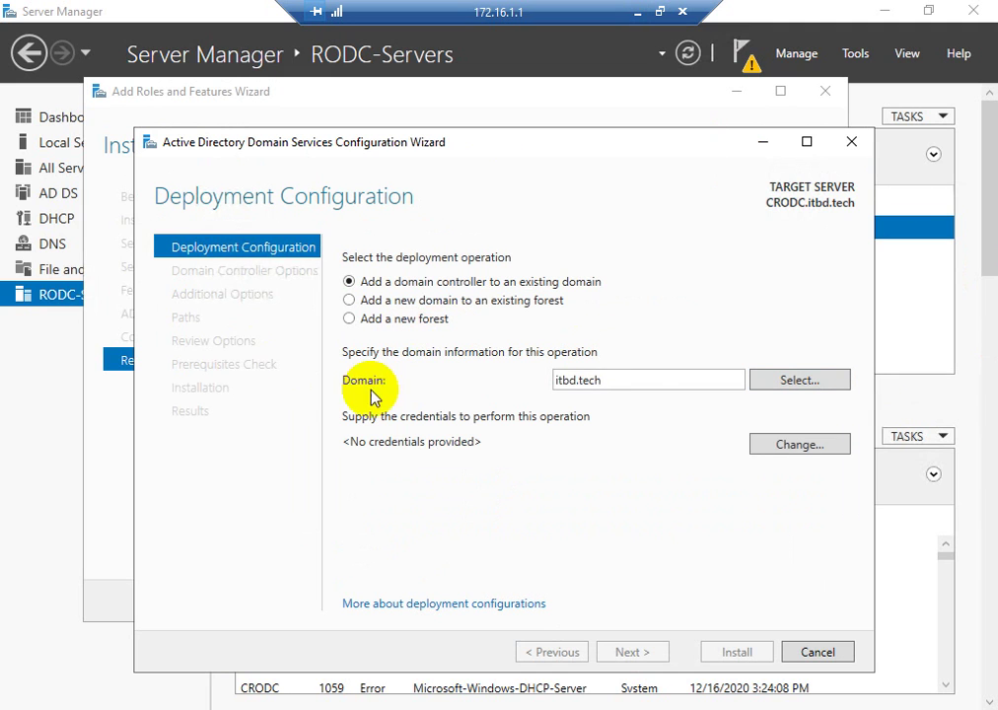
pyautogui.click(777, 451)
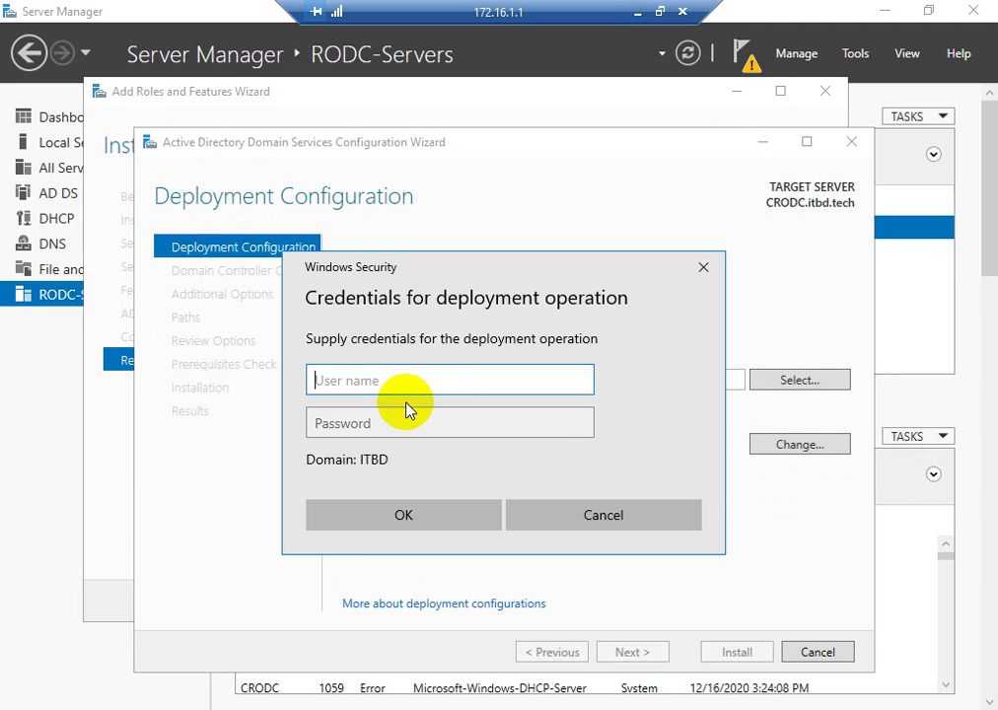
pyautogui.write('administrator')
pyautogui.press('Tab')
pyautogui.write('******')
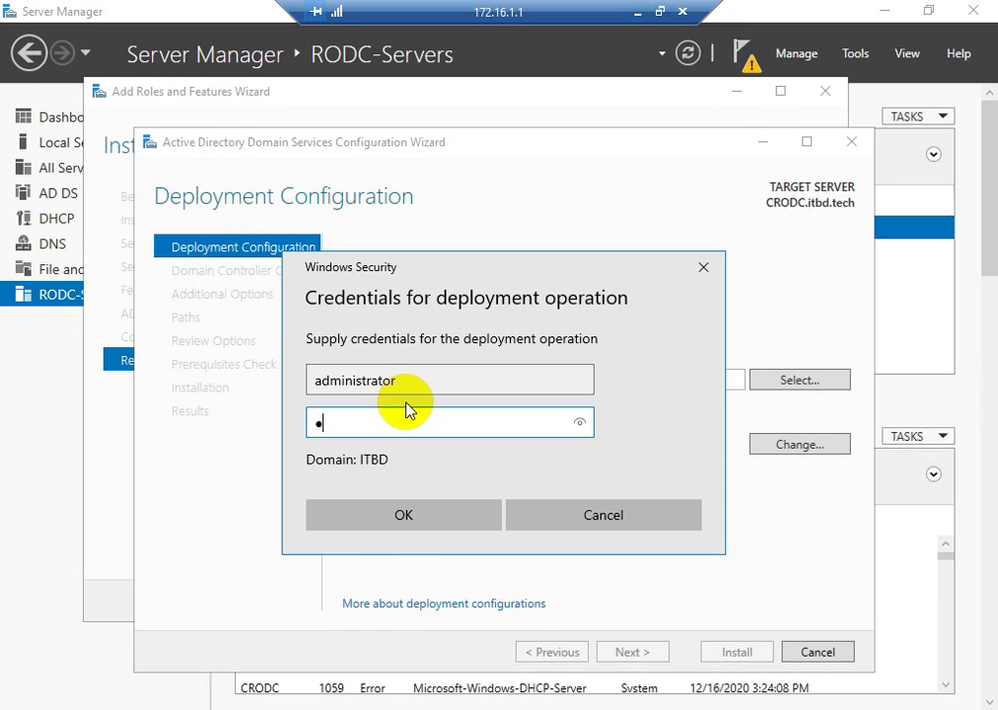
pyautogui.write('**')
pyautogui.click(421, 515)
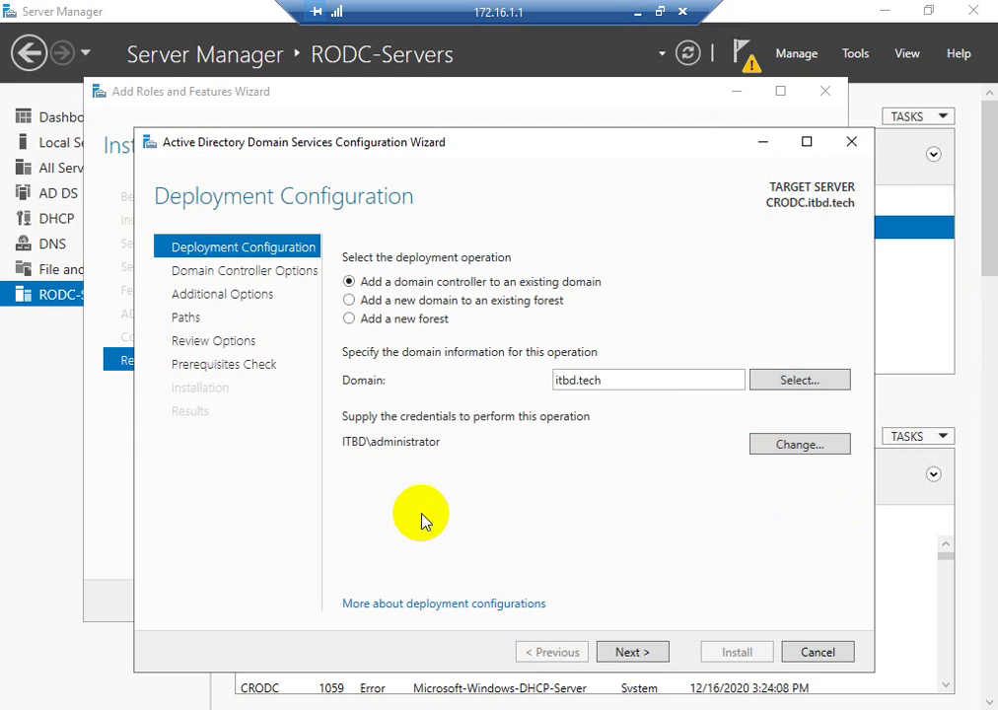
# - Make CRODC a read-only domain controller in Cumilla-Site with a DSRM password
pyautogui.click(625, 655)
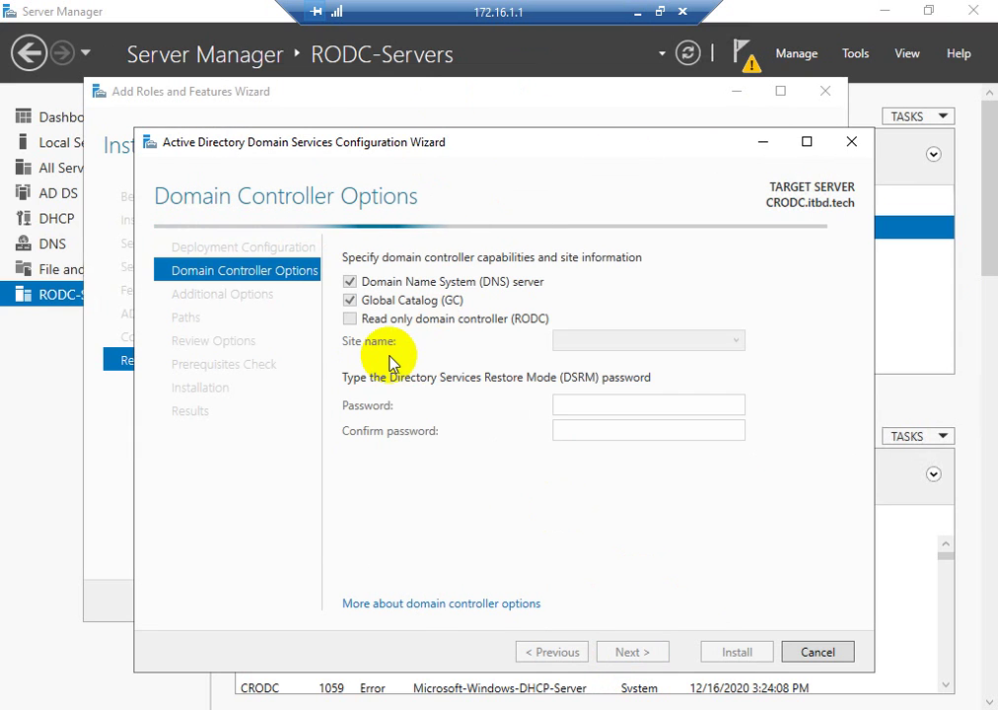
pyautogui.click(350, 319)
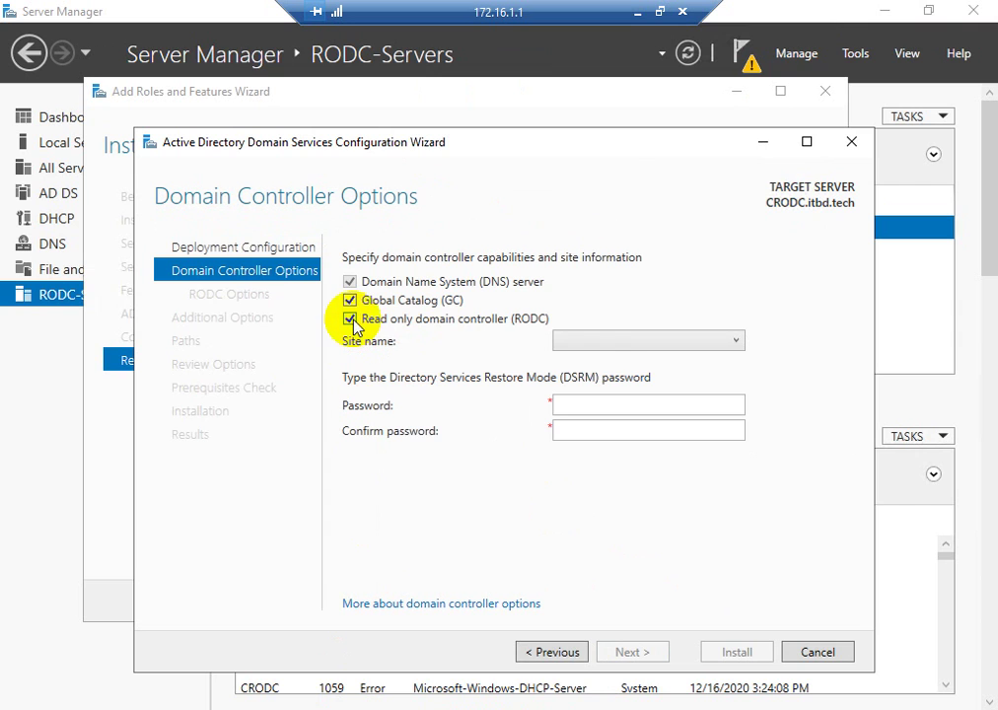
pyautogui.click(597, 345)
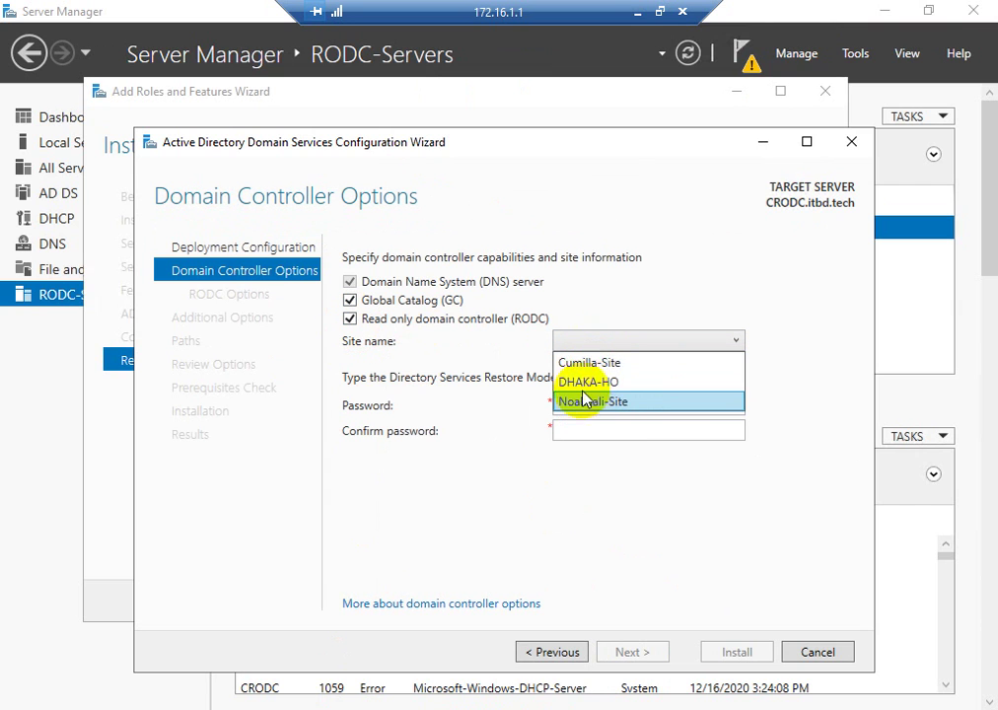
pyautogui.click(588, 363)
pyautogui.click(597, 406)
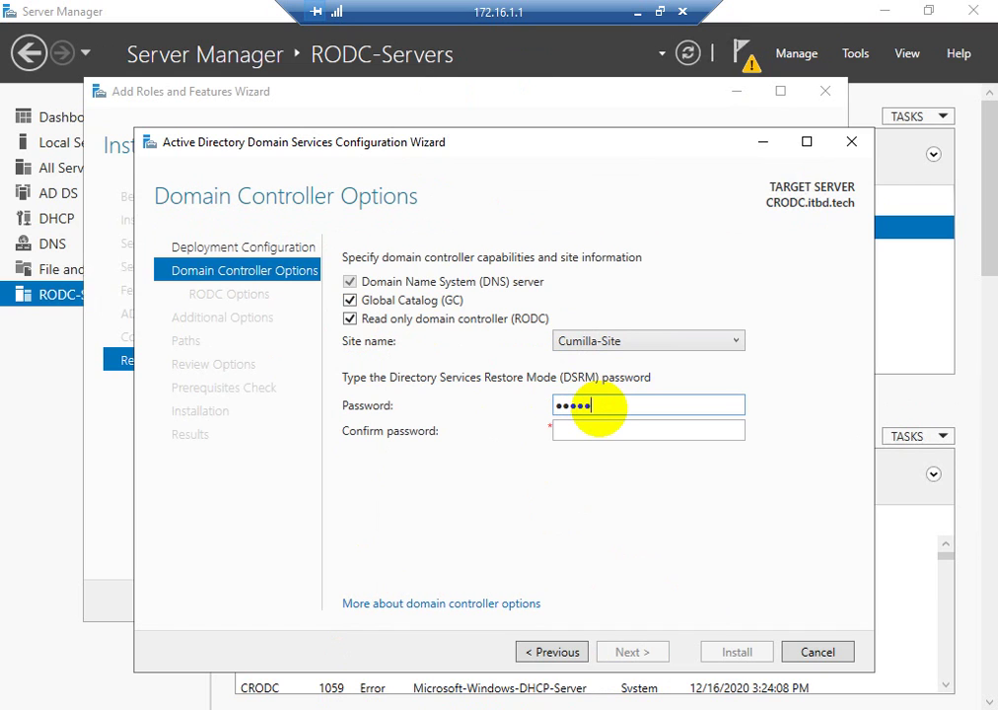
pyautogui.press('Tab')
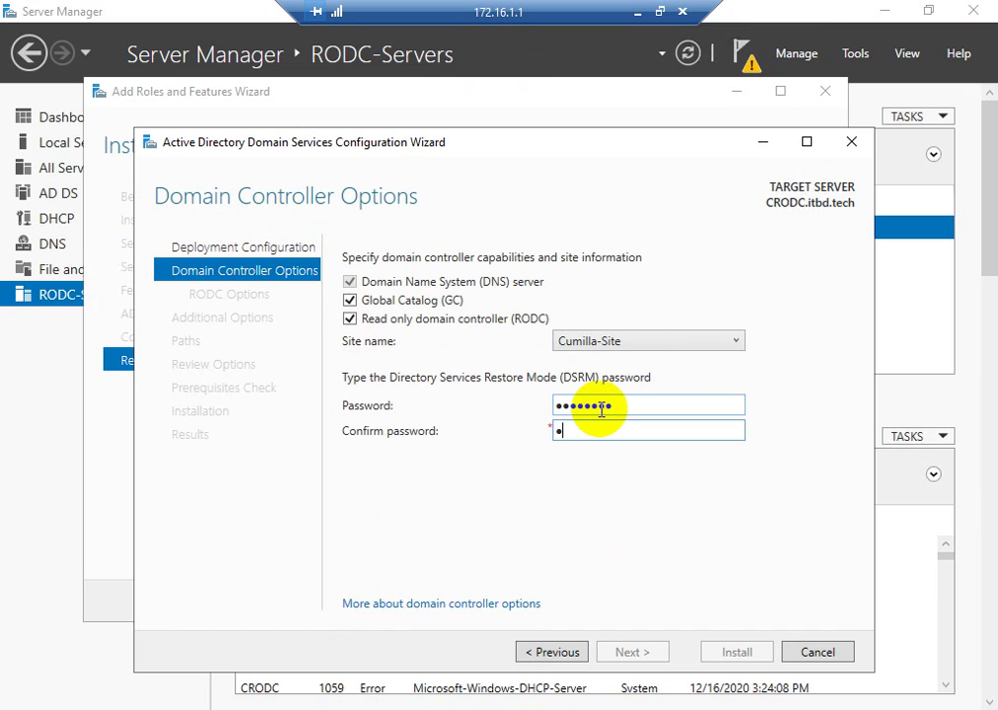
pyautogui.write('••')
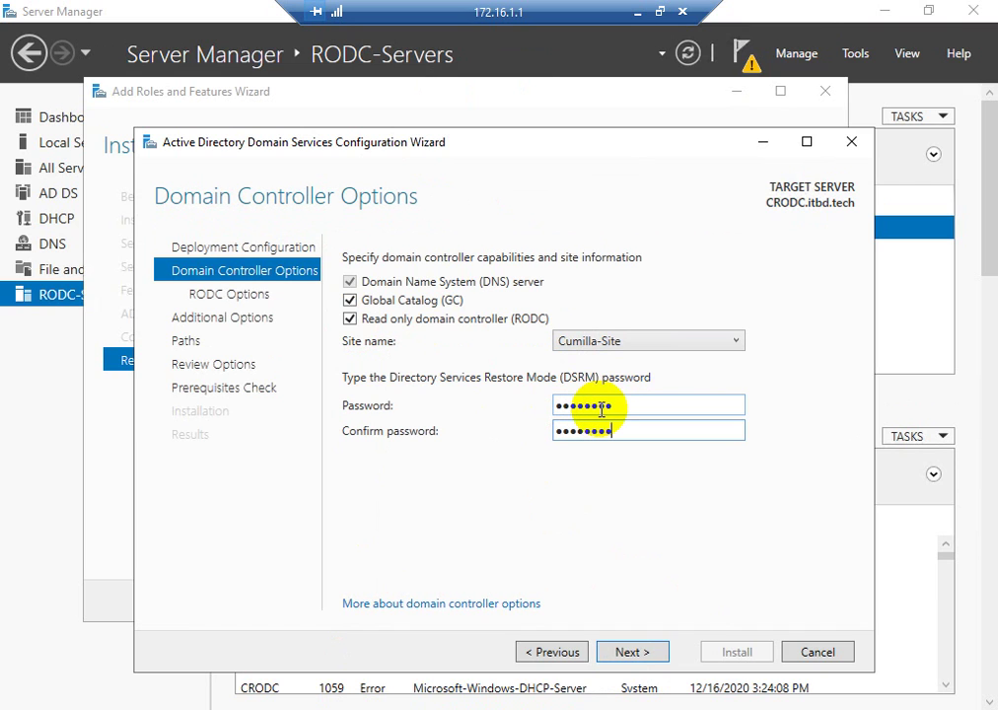
pyautogui.click(630, 652)
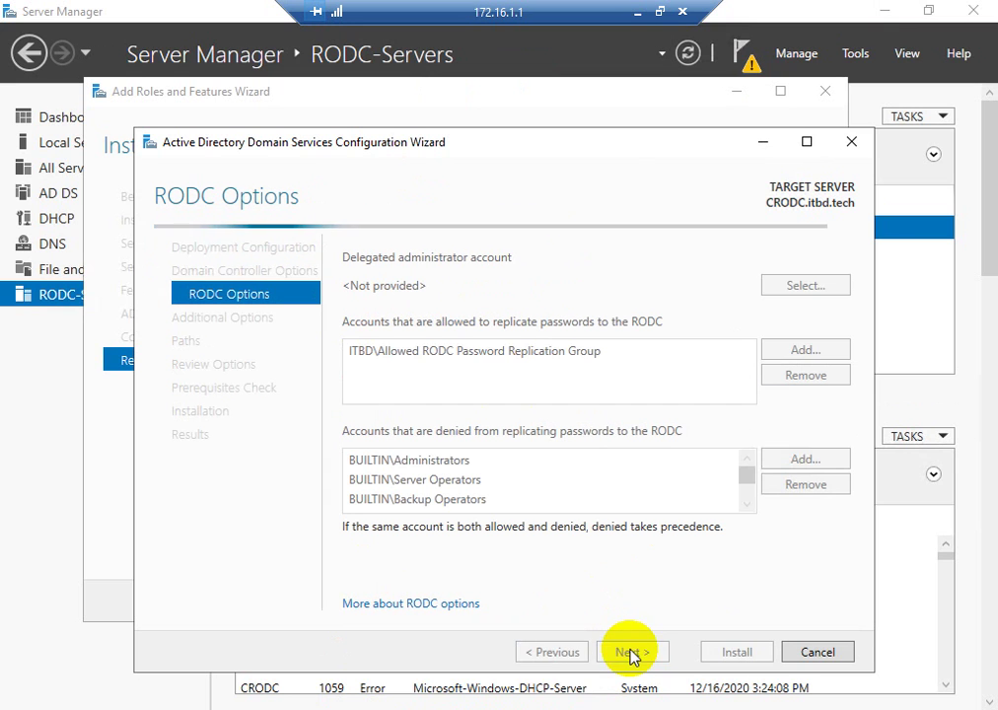
# - Set ITBD\crodcadmin as the RODC's delegated administrator
pyautogui.click(804, 288)
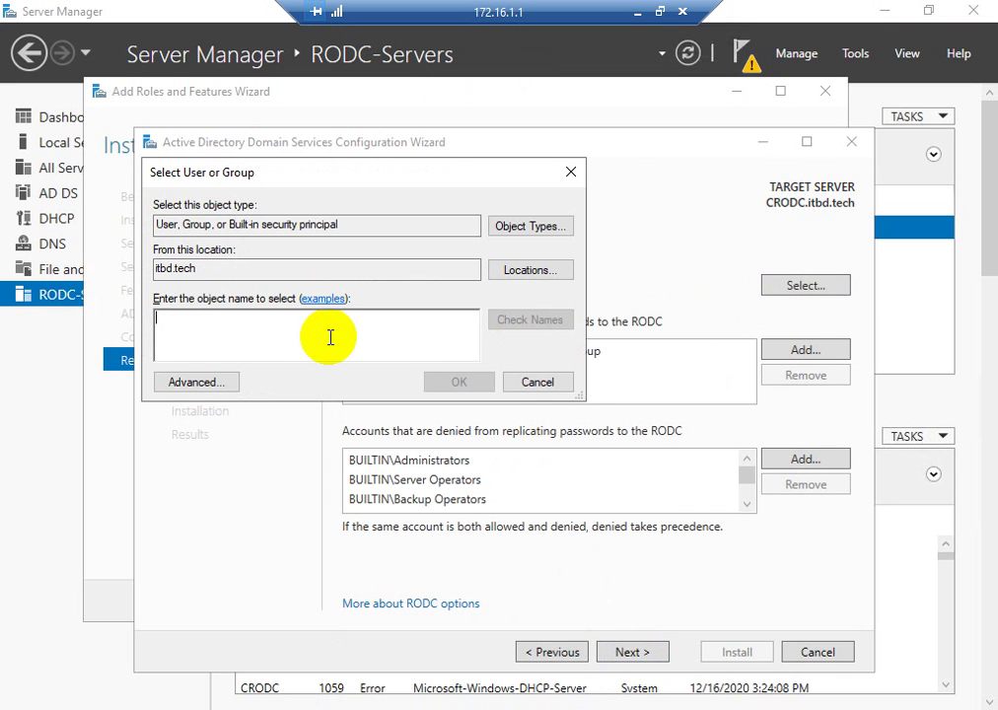
pyautogui.write('c')
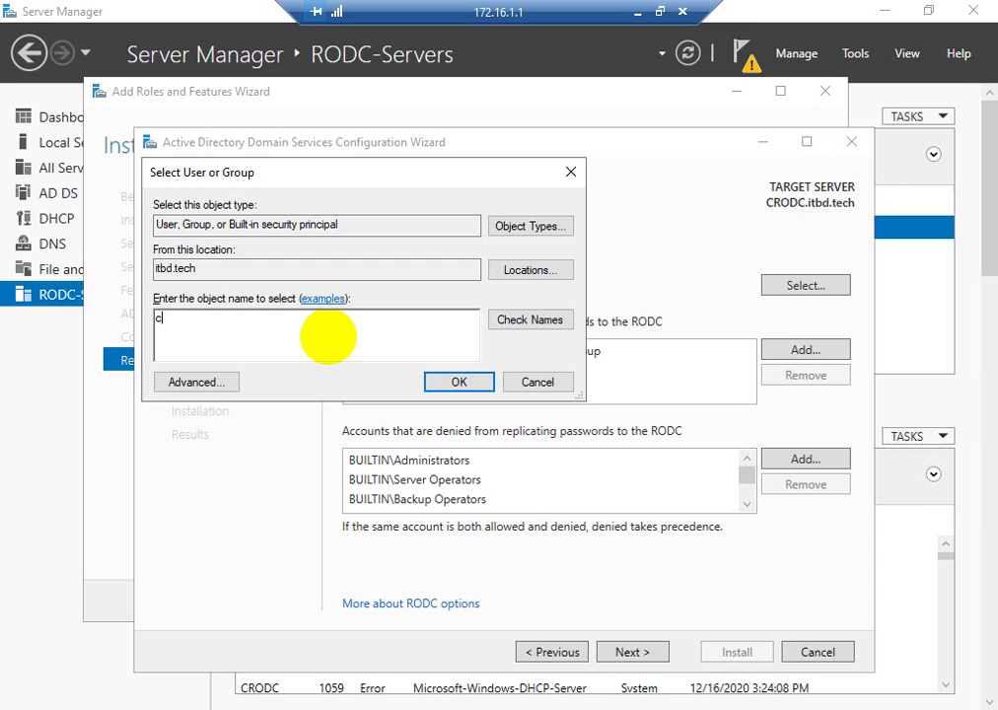
pyautogui.click(515, 322)
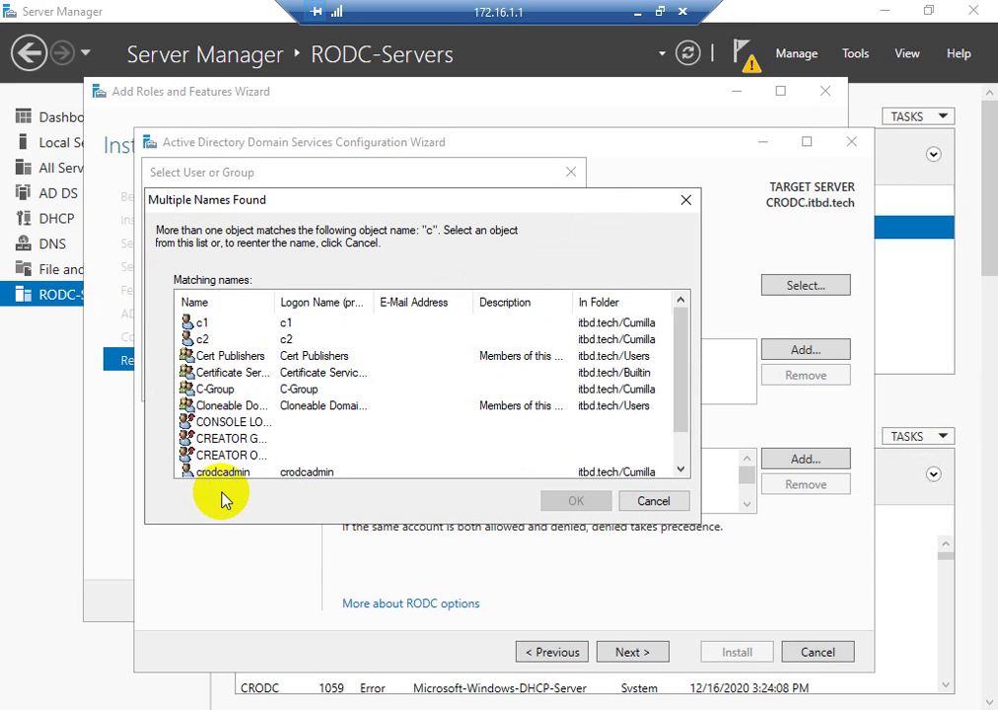
pyautogui.click(296, 473)
pyautogui.click(574, 502)
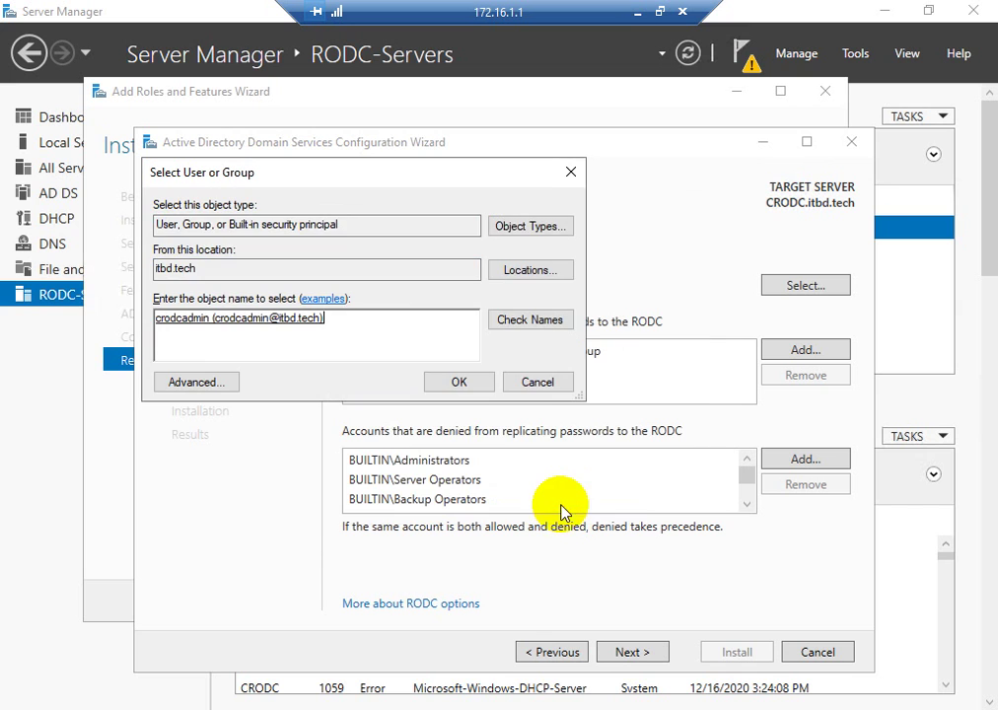
pyautogui.click(456, 383)
# - Replace Allowed RODC Password Replication Group with ITBD\C-Group in the allowed replication list
pyautogui.click(559, 352)
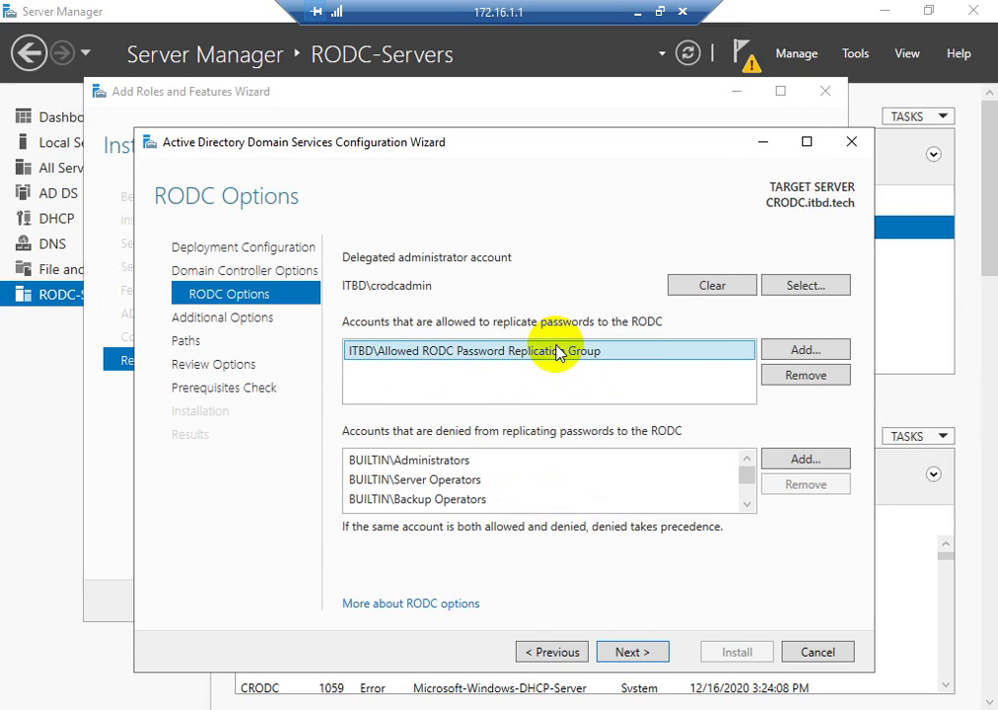
pyautogui.click(806, 375)
pyautogui.click(804, 350)
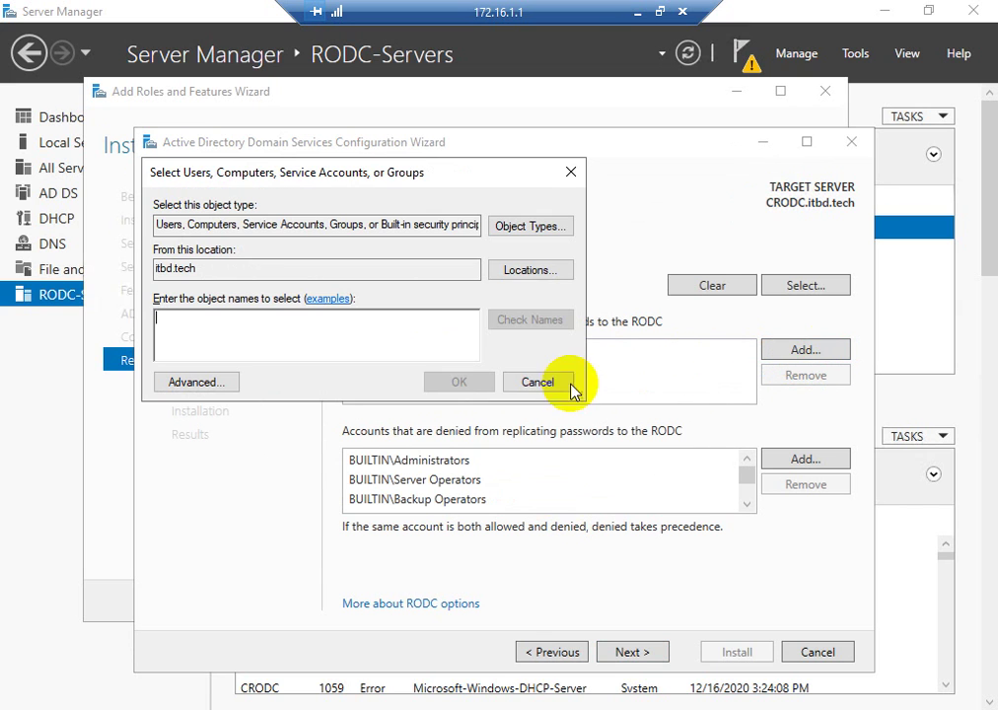
pyautogui.click(329, 344)
pyautogui.write('c')
pyautogui.click(528, 318)
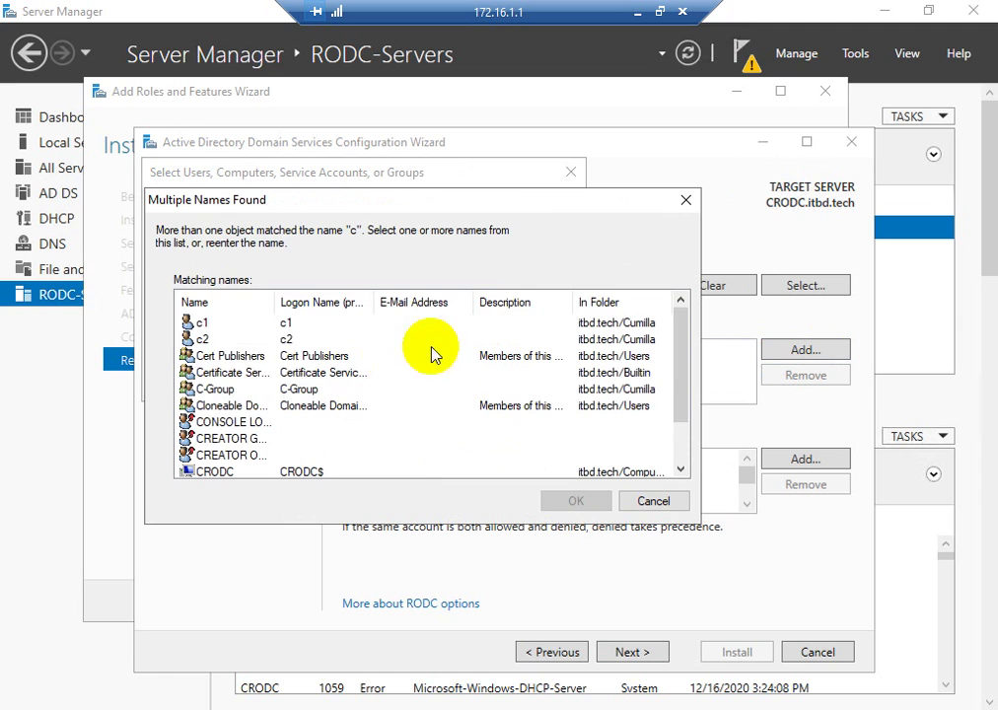
pyautogui.click(215, 389)
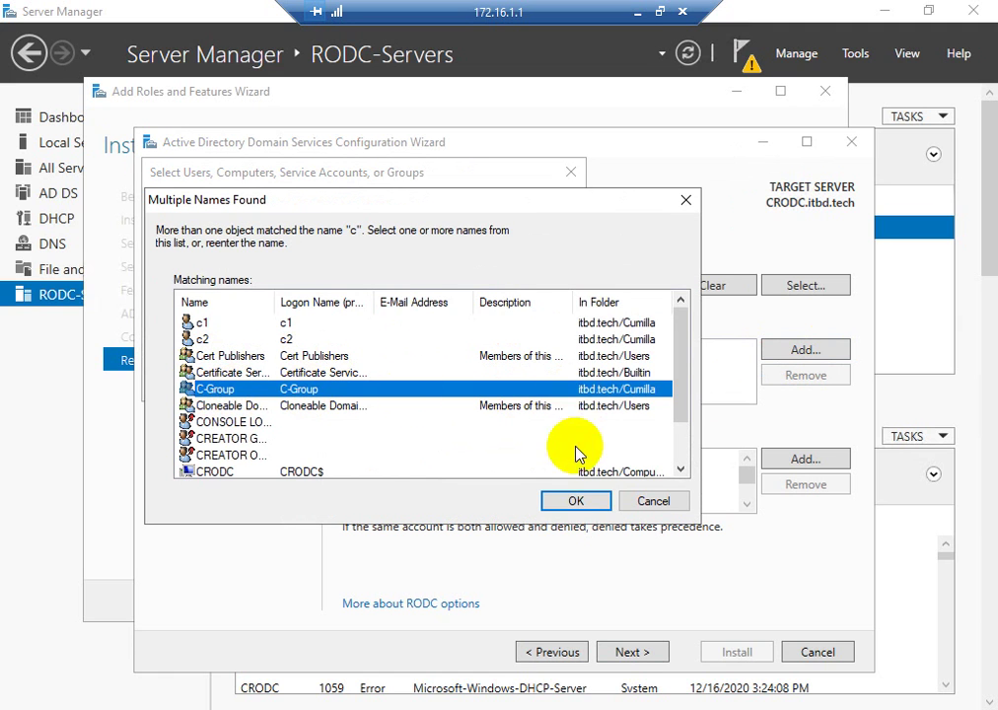
pyautogui.click(576, 501)
pyautogui.click(463, 382)
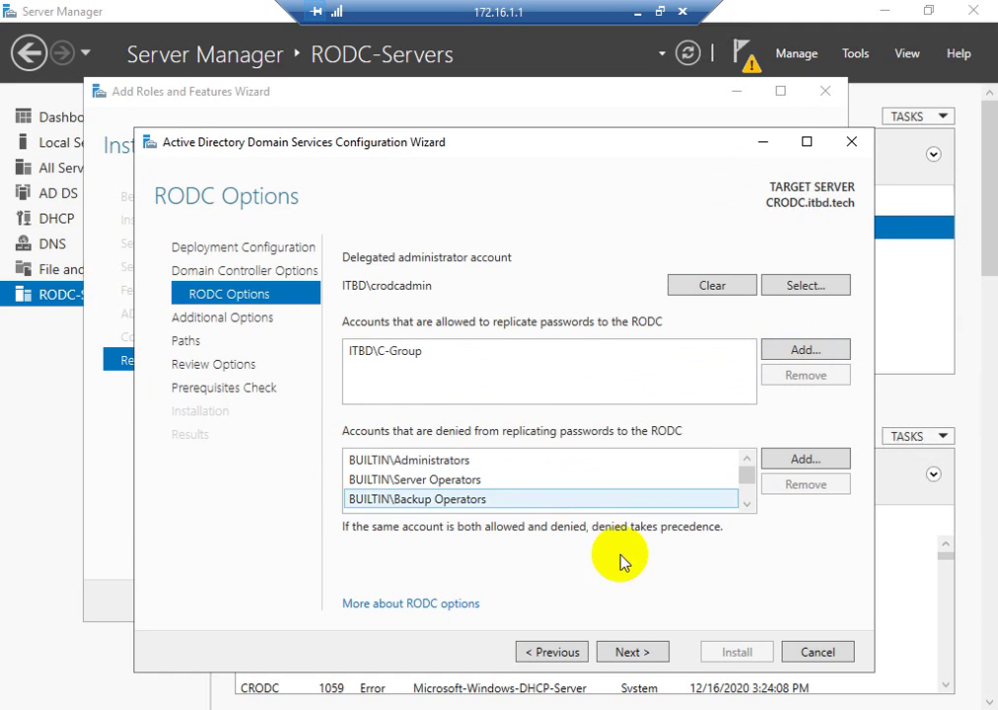
pyautogui.click(629, 649)
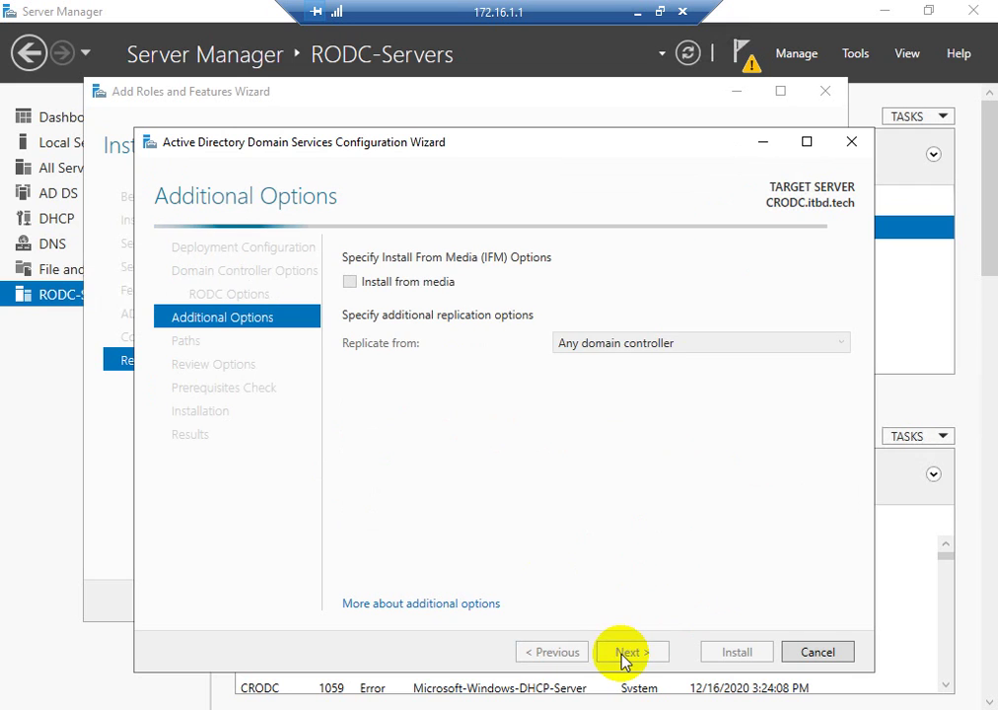
# - Replicate from DC.itbd.tech, pass the prerequisites check, install the RODC, and minimize the session
pyautogui.click(634, 352)
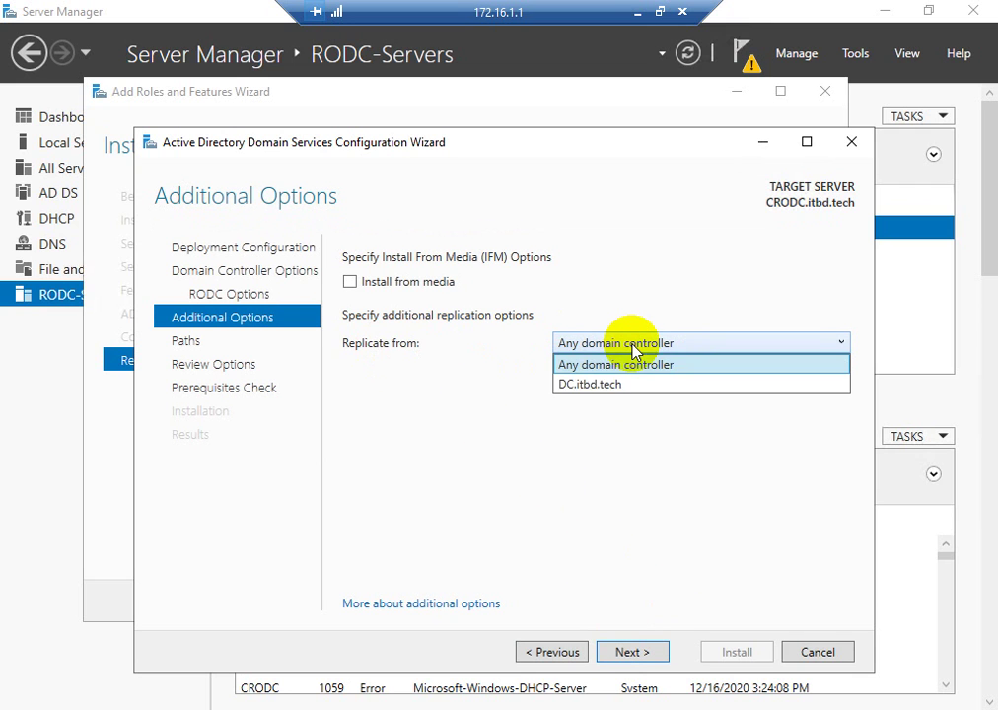
pyautogui.click(596, 384)
pyautogui.click(631, 652)
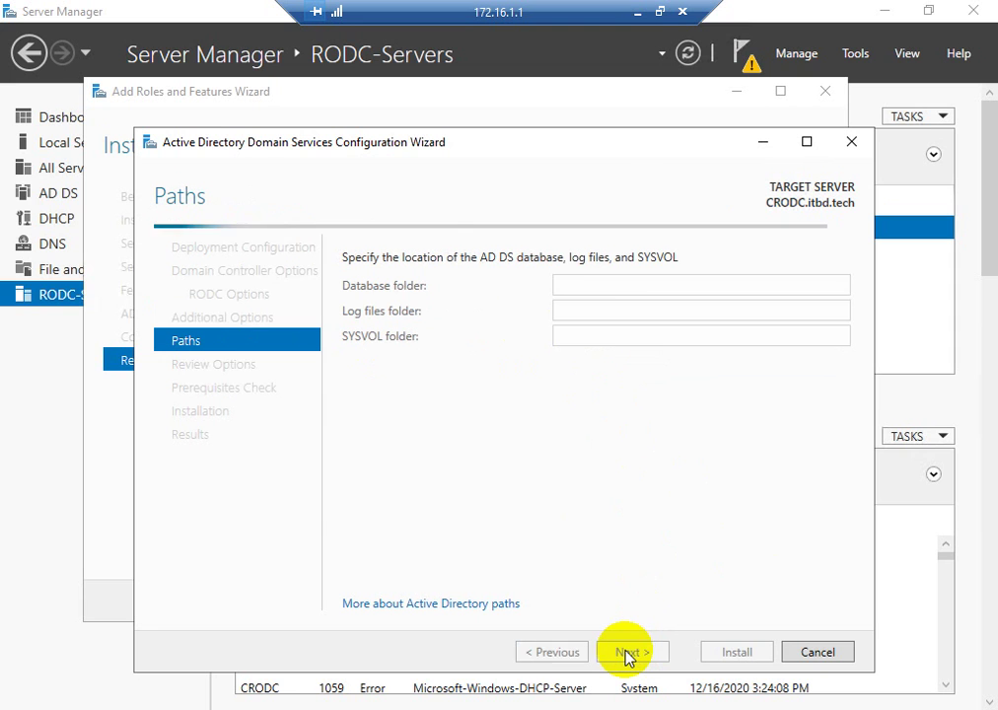
pyautogui.click(631, 656)
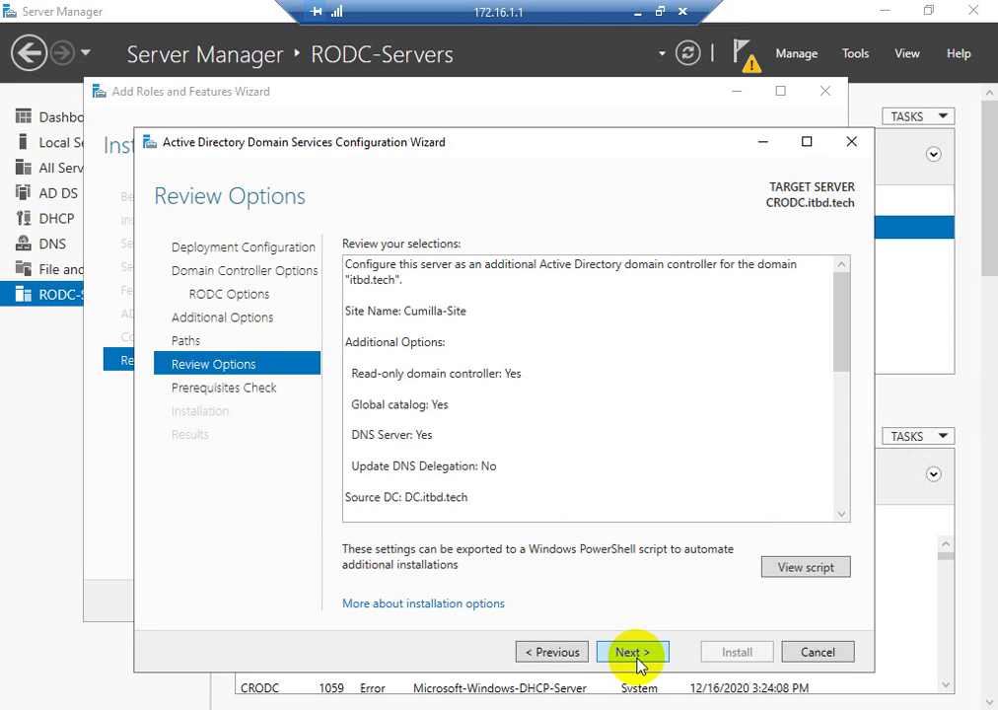
pyautogui.click(632, 653)
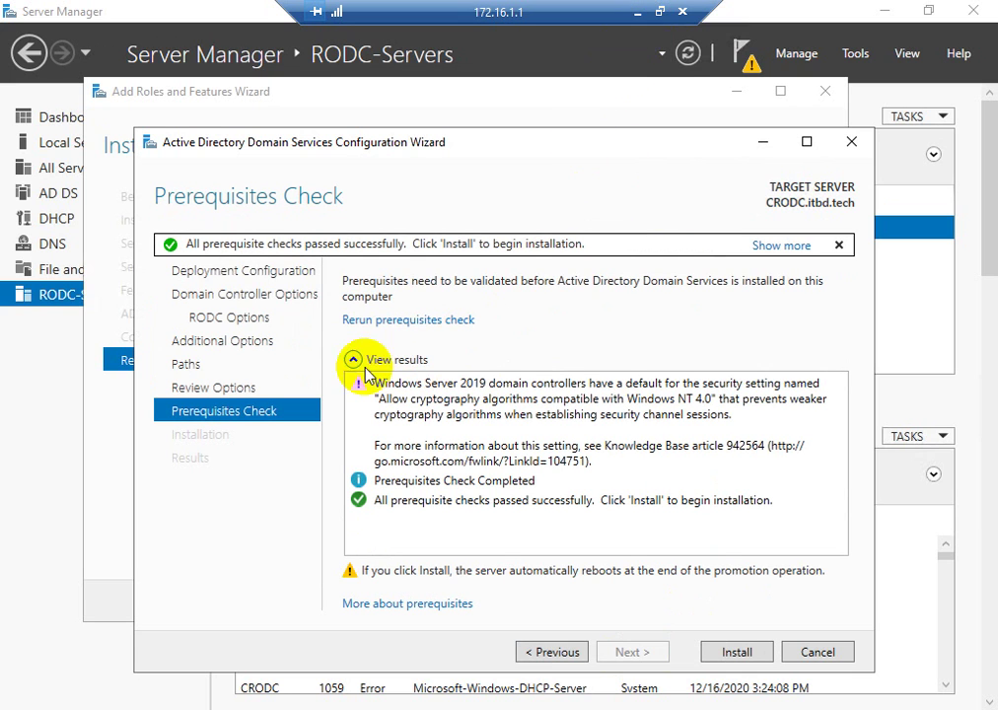
pyautogui.click(736, 653)
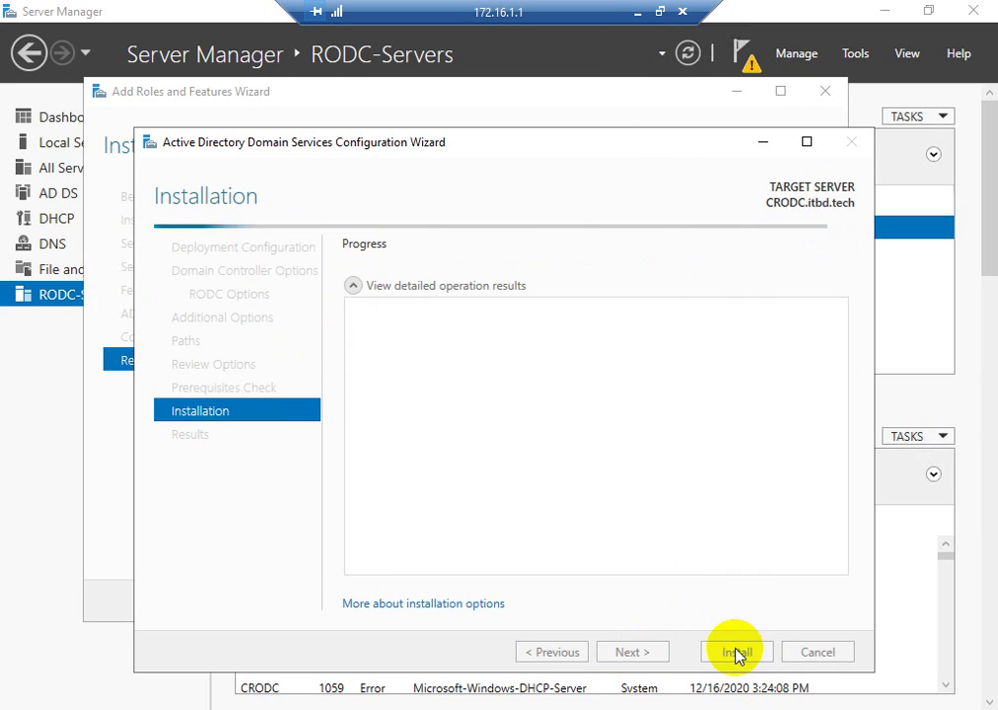
pyautogui.click(641, 20)
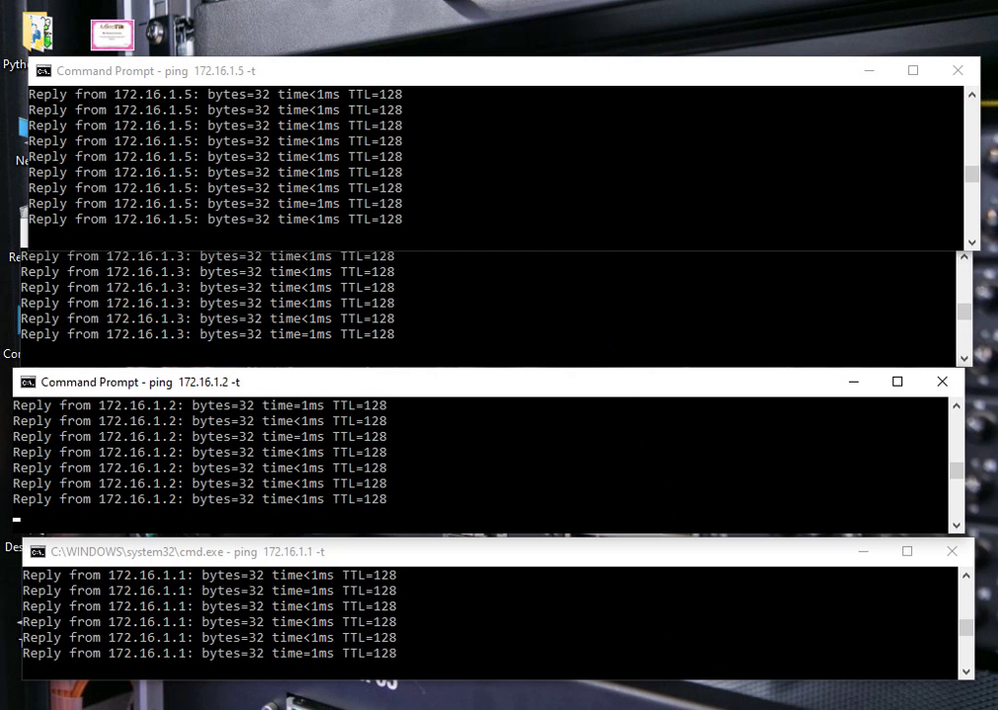
# - Switch to the 172.16.1.2 session, dismiss the Admin Center pop-up, show Local Server, and open Run
pyautogui.click(698, 708)
pyautogui.click(880, 630)
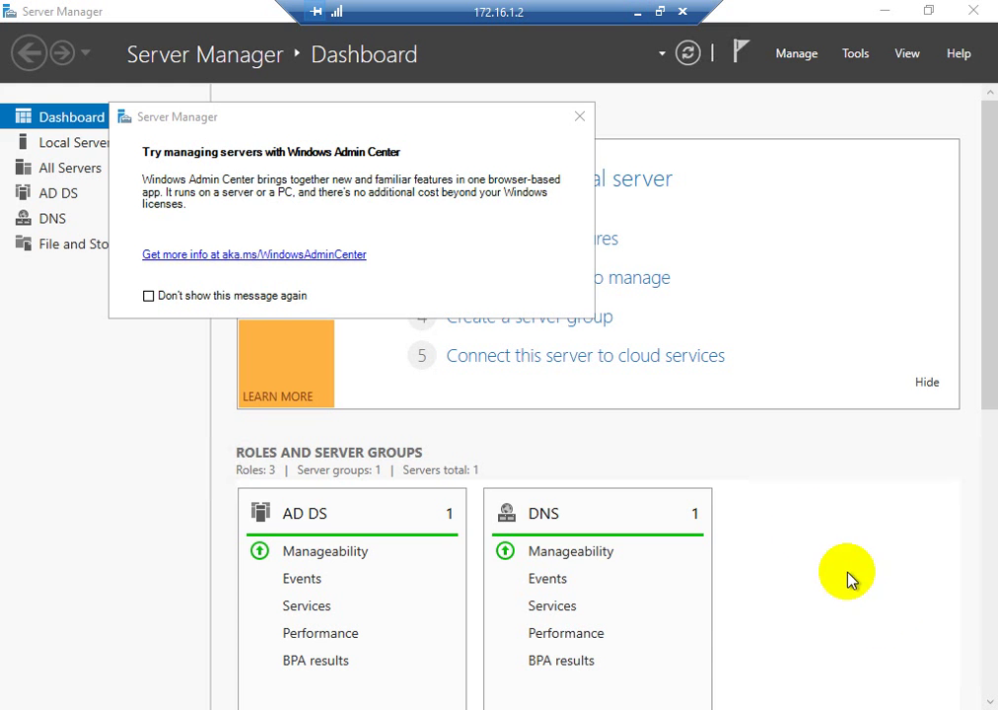
pyautogui.click(580, 117)
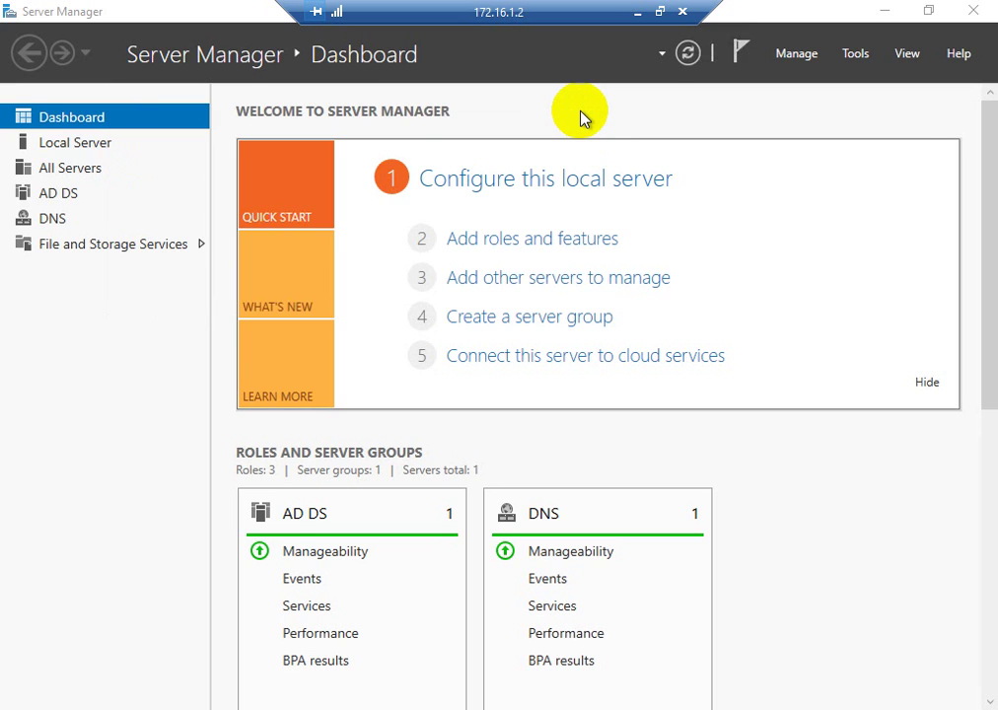
pyautogui.click(47, 145)
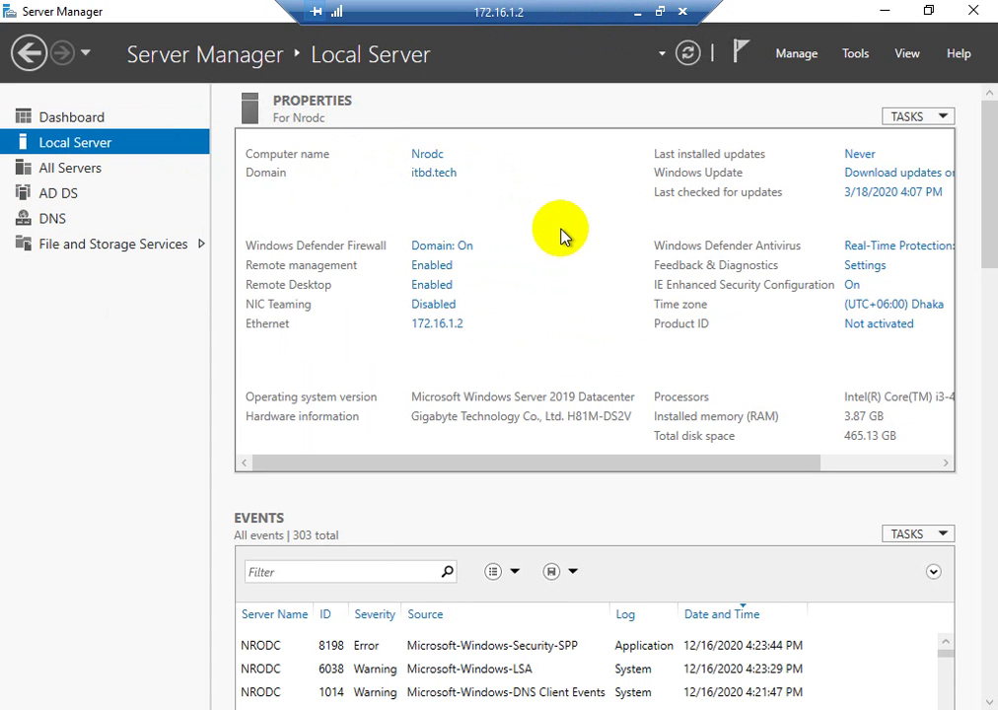
pyautogui.press('super+r')
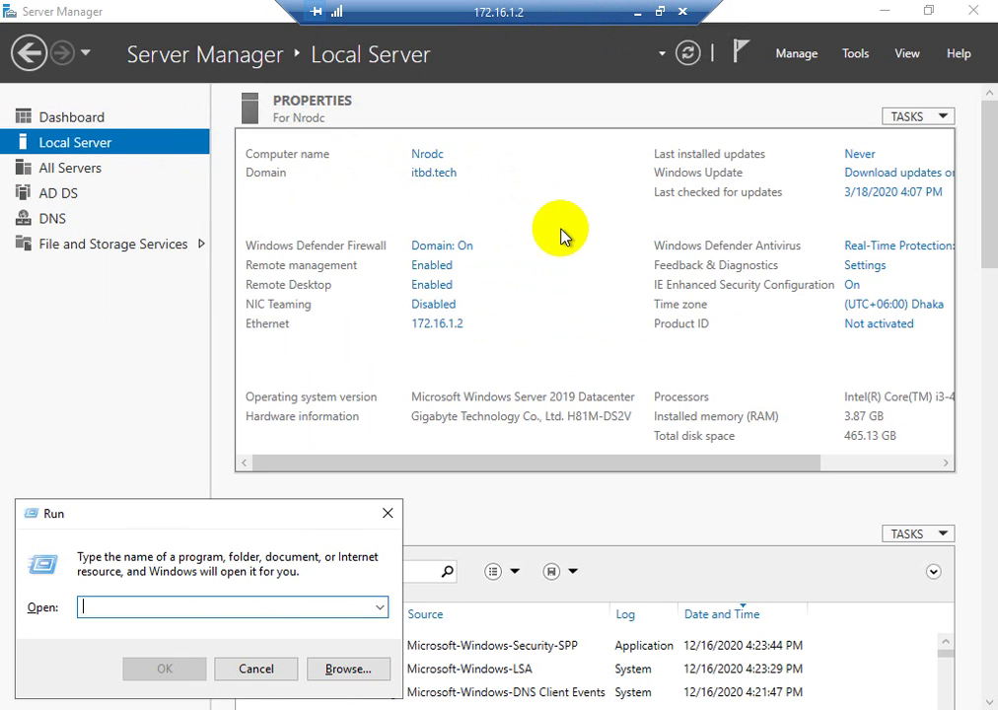
# - Launch Active Directory Users and Computers and view the itbd.tech Users container
pyautogui.write('dsa.msc')
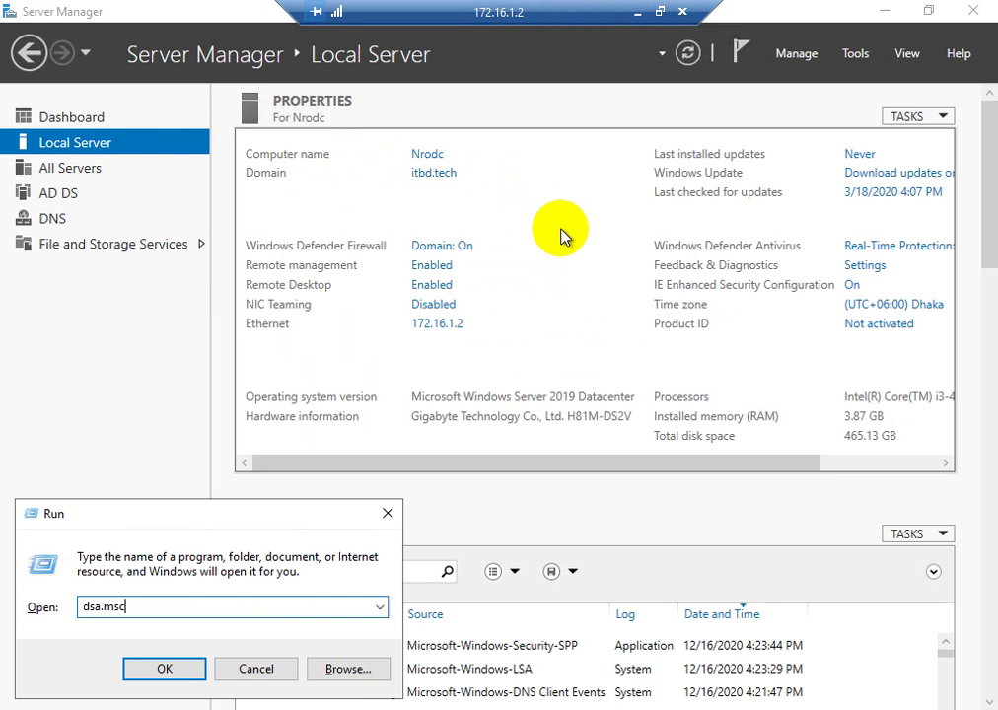
pyautogui.press('Return')
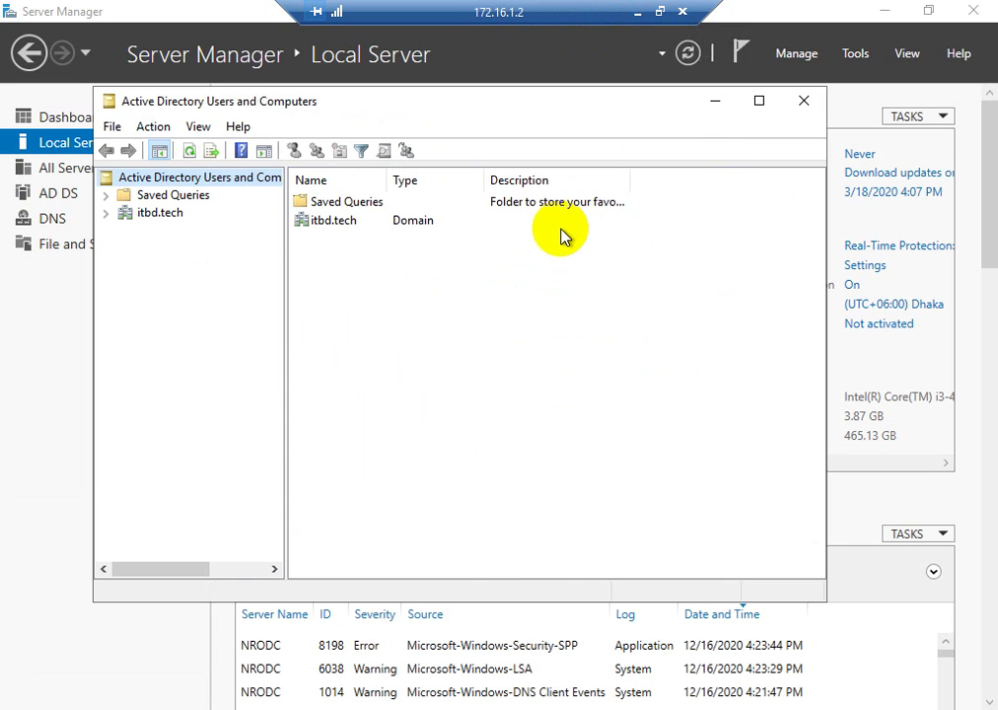
pyautogui.click(106, 214)
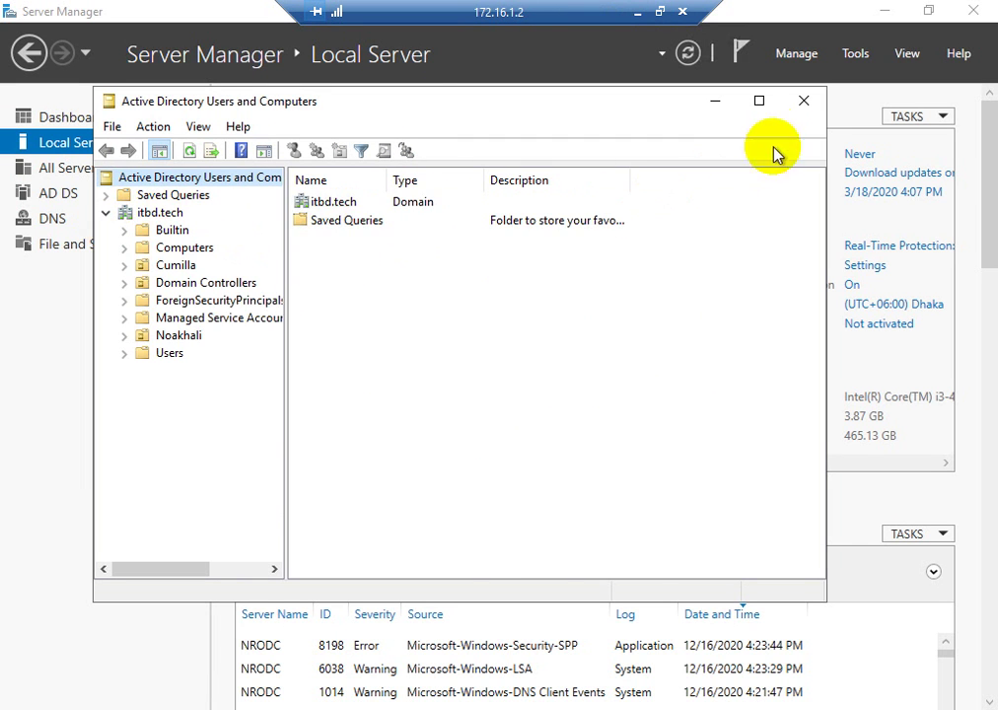
pyautogui.click(758, 101)
pyautogui.click(59, 267)
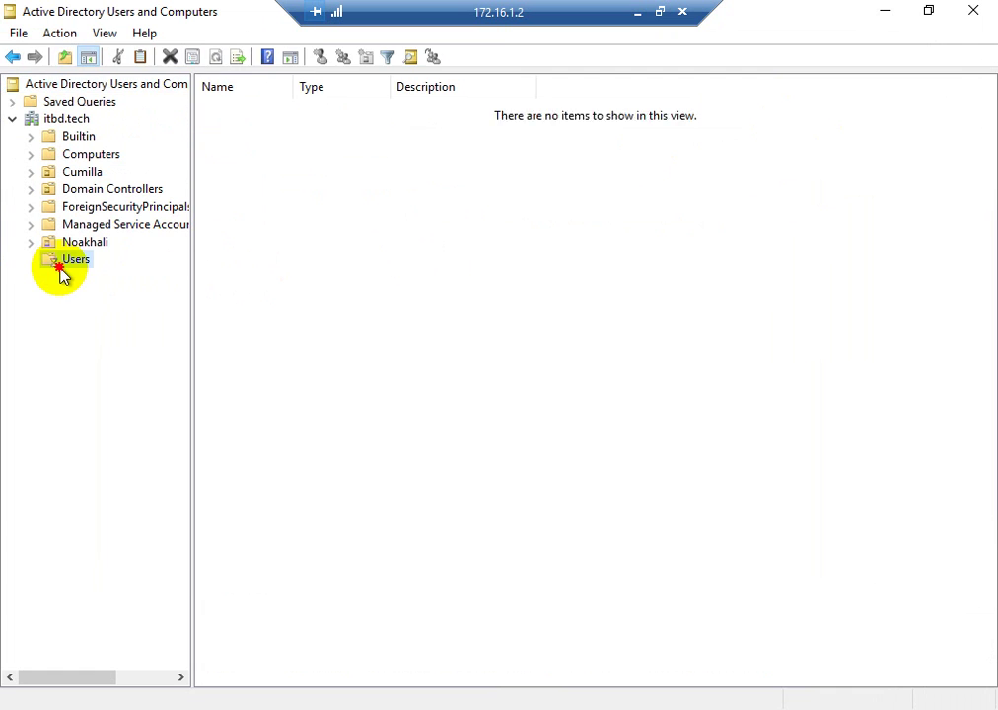
pyautogui.rightClick(771, 193)
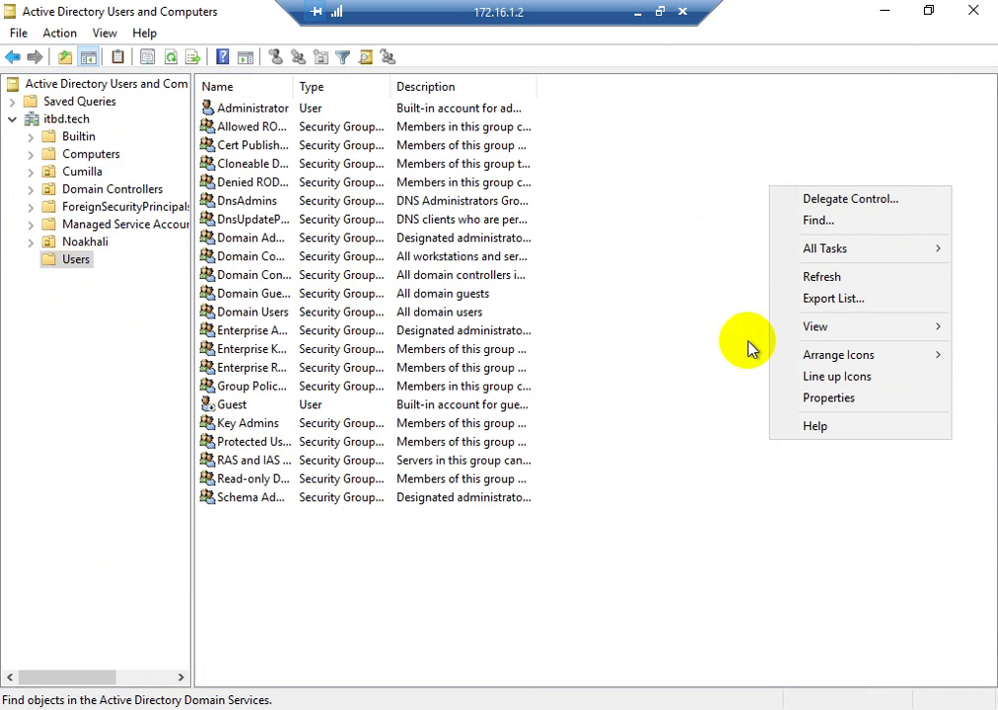
pyautogui.click(680, 190)
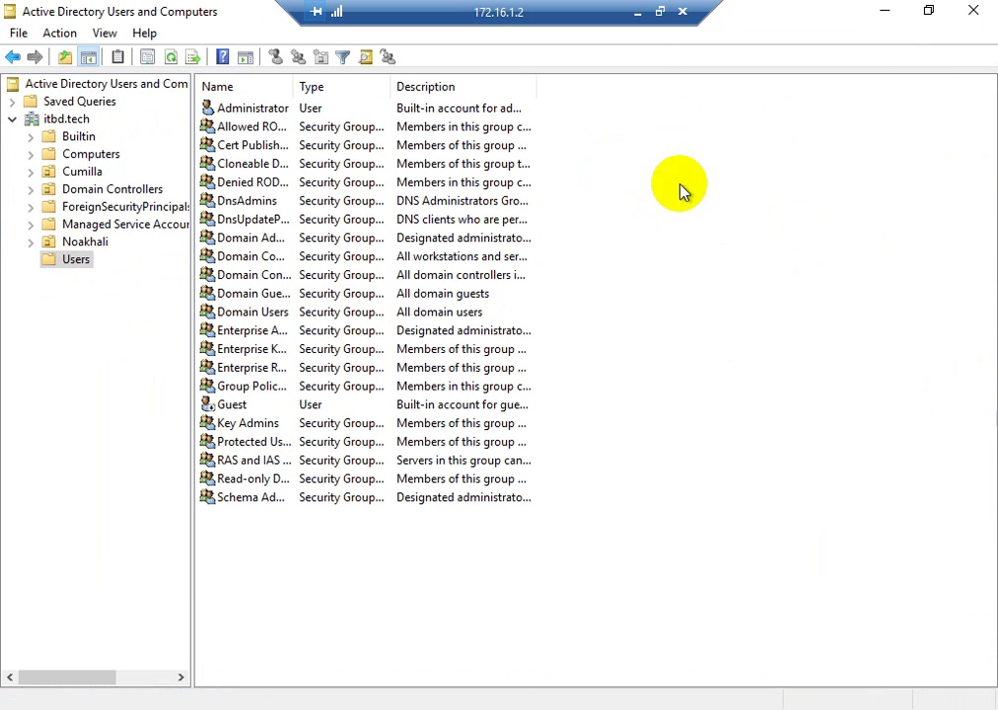
# - Browse the Cumilla, IT, Sales and Noakhali OUs, then bring up actions for user c2
pyautogui.click(31, 171)
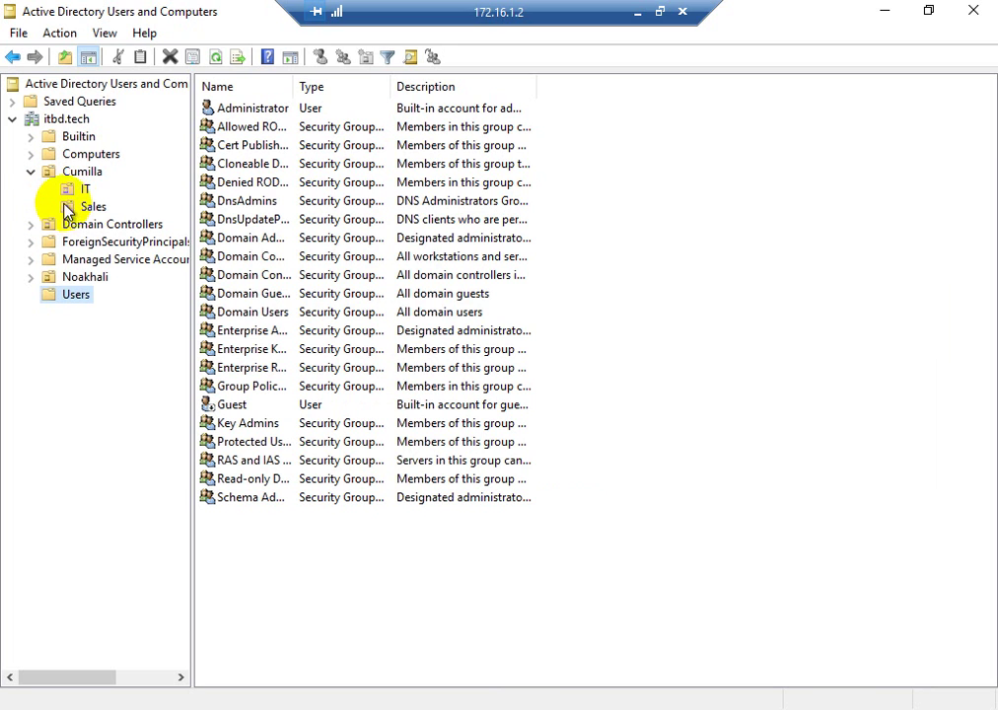
pyautogui.click(71, 193)
pyautogui.click(73, 206)
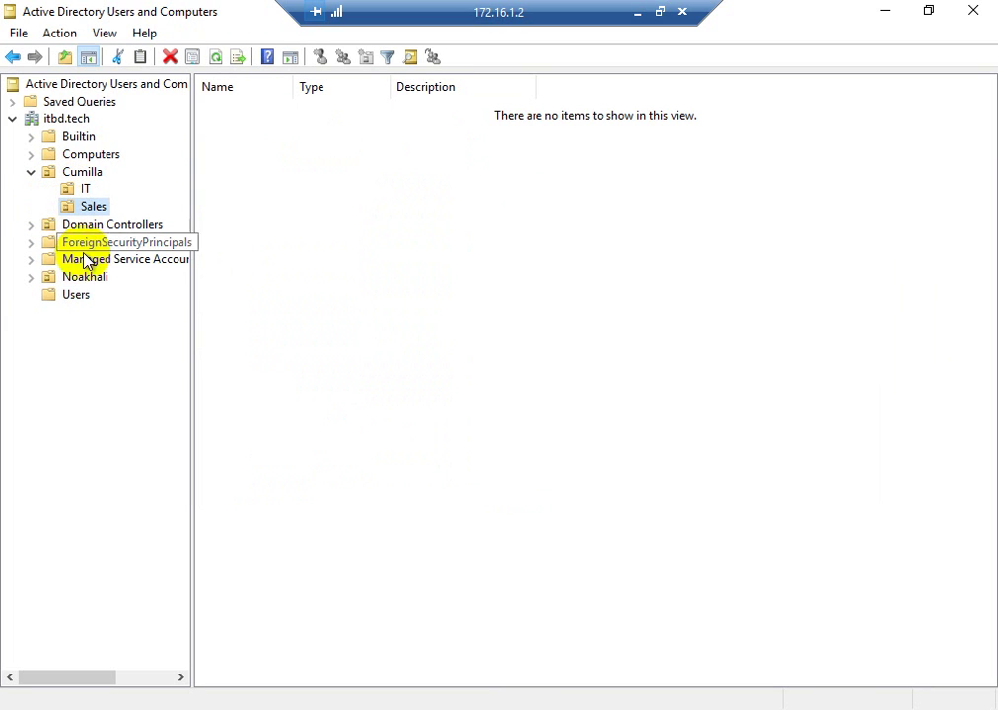
pyautogui.click(40, 281)
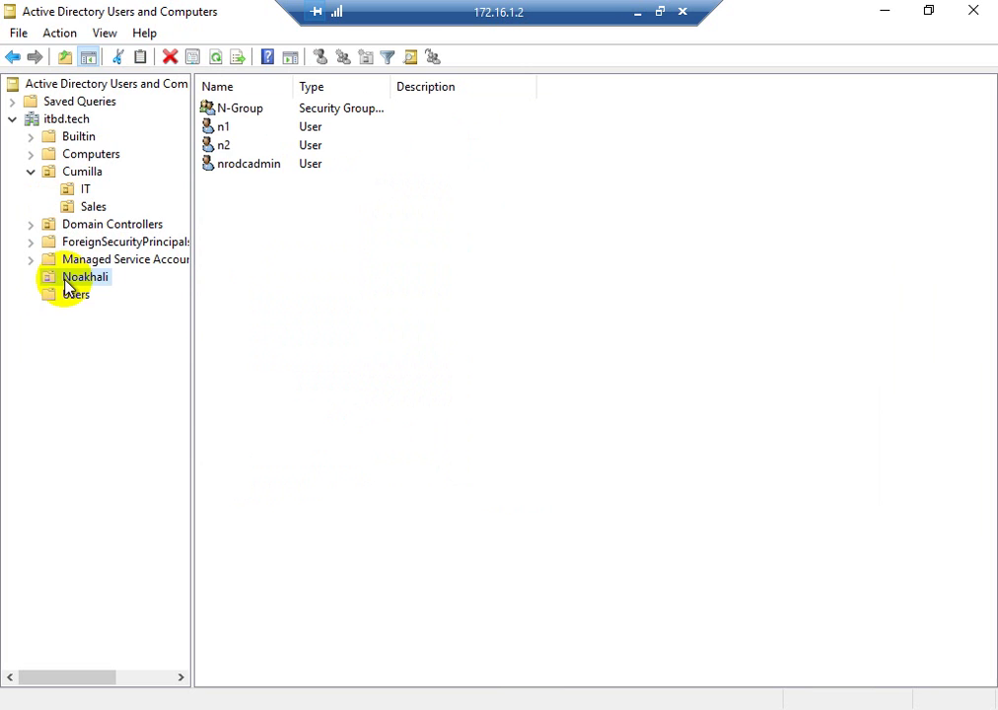
pyautogui.click(79, 171)
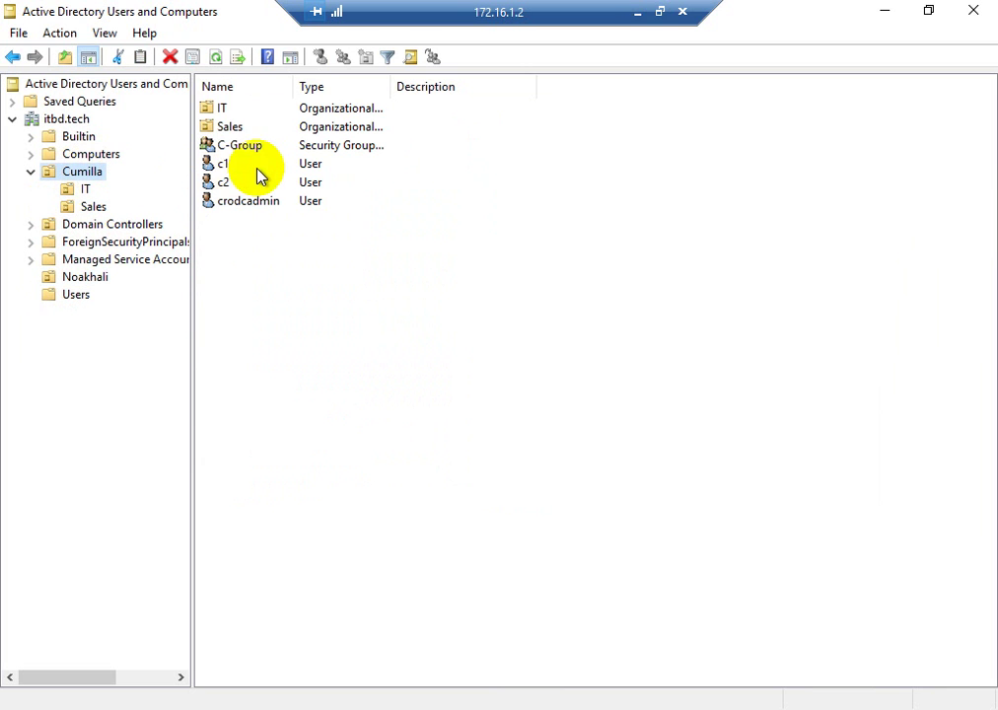
pyautogui.click(78, 283)
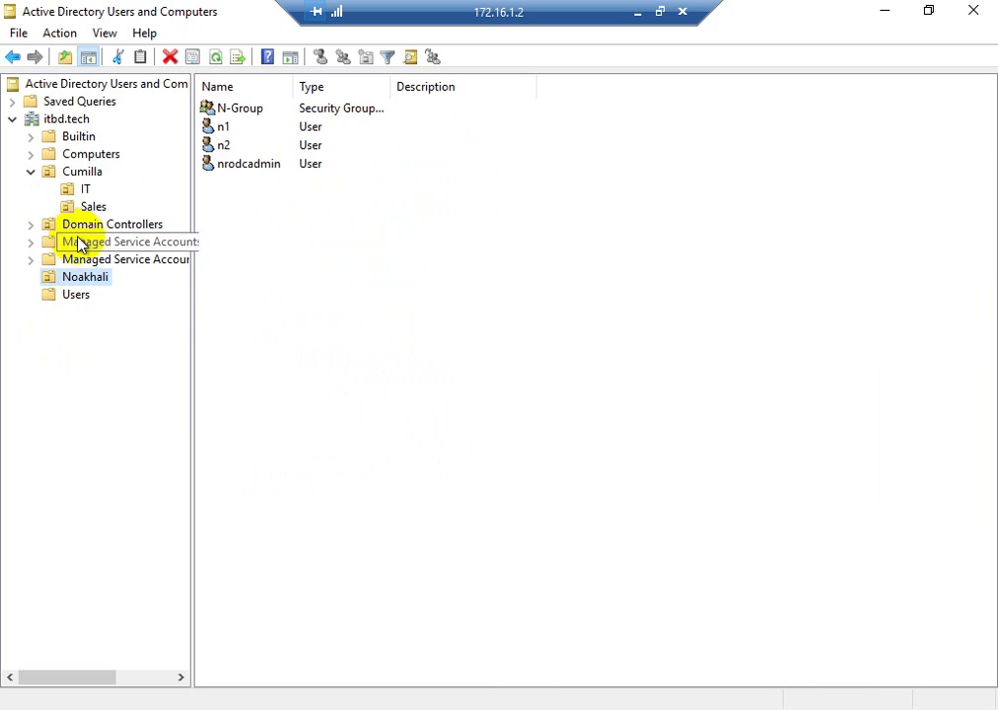
pyautogui.click(85, 189)
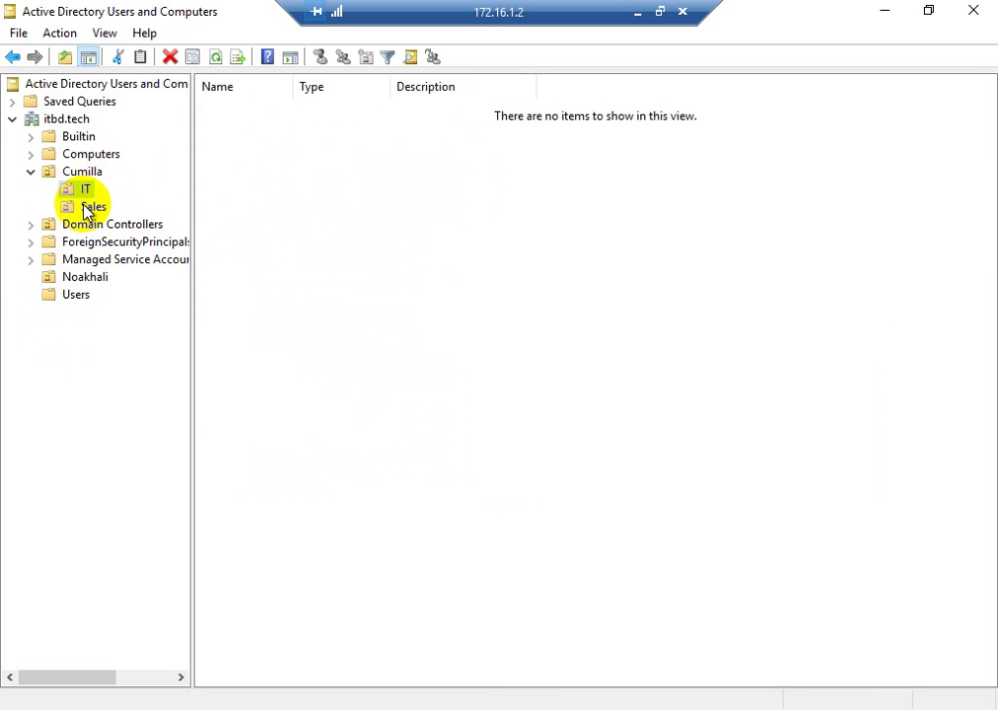
pyautogui.click(89, 155)
pyautogui.click(76, 175)
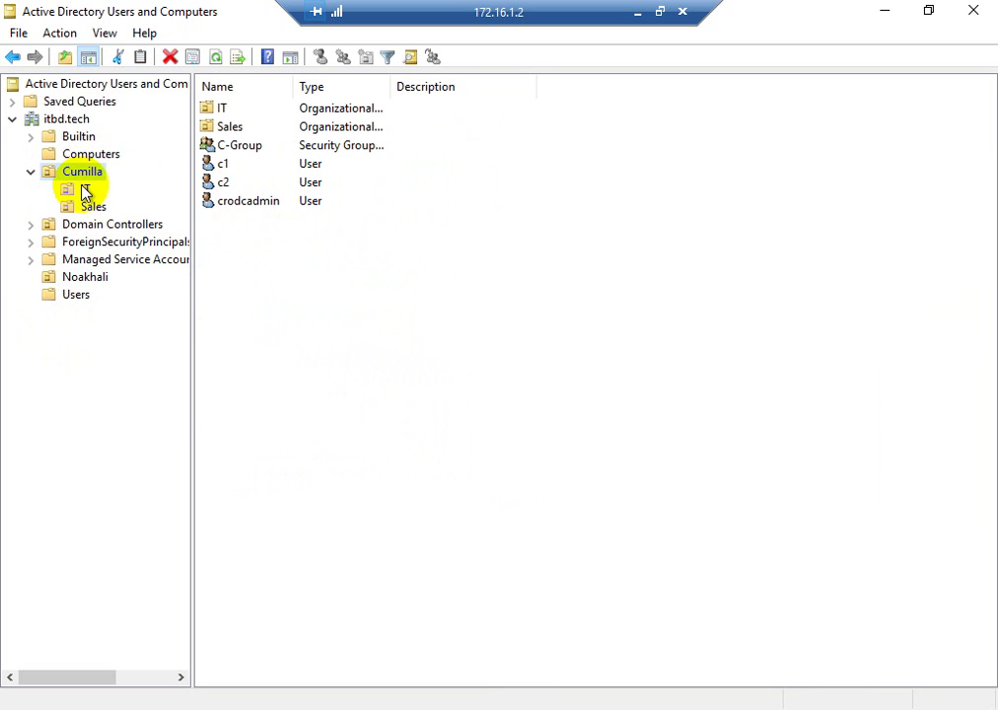
pyautogui.click(225, 184)
pyautogui.rightClick(227, 186)
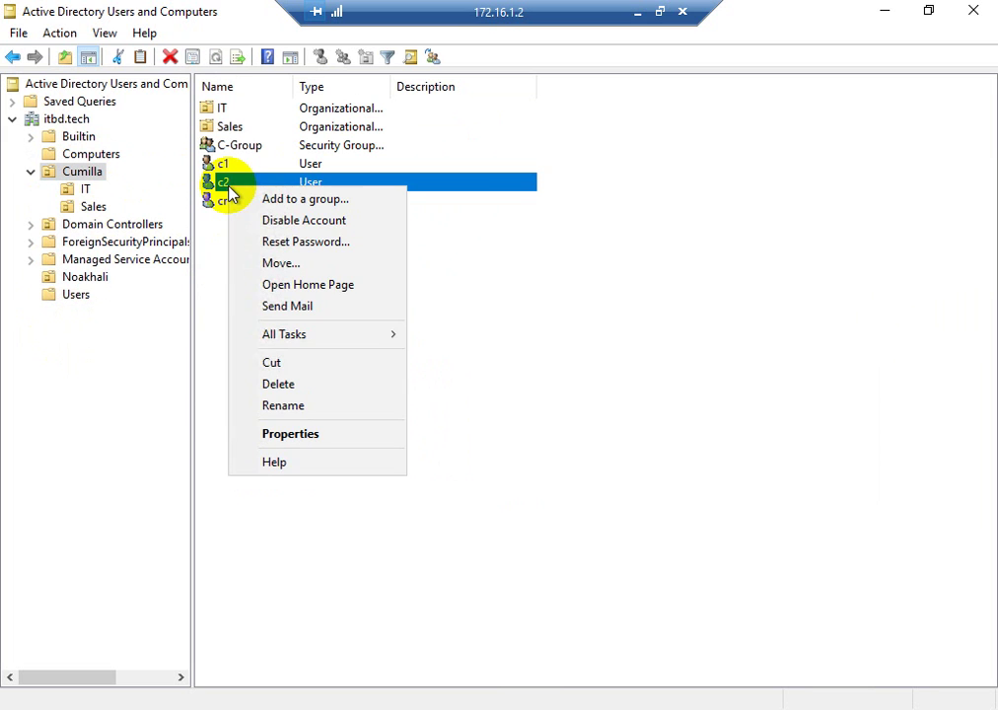
# - Try disabling user c2's account and dismiss the insufficient access rights error
pyautogui.click(282, 221)
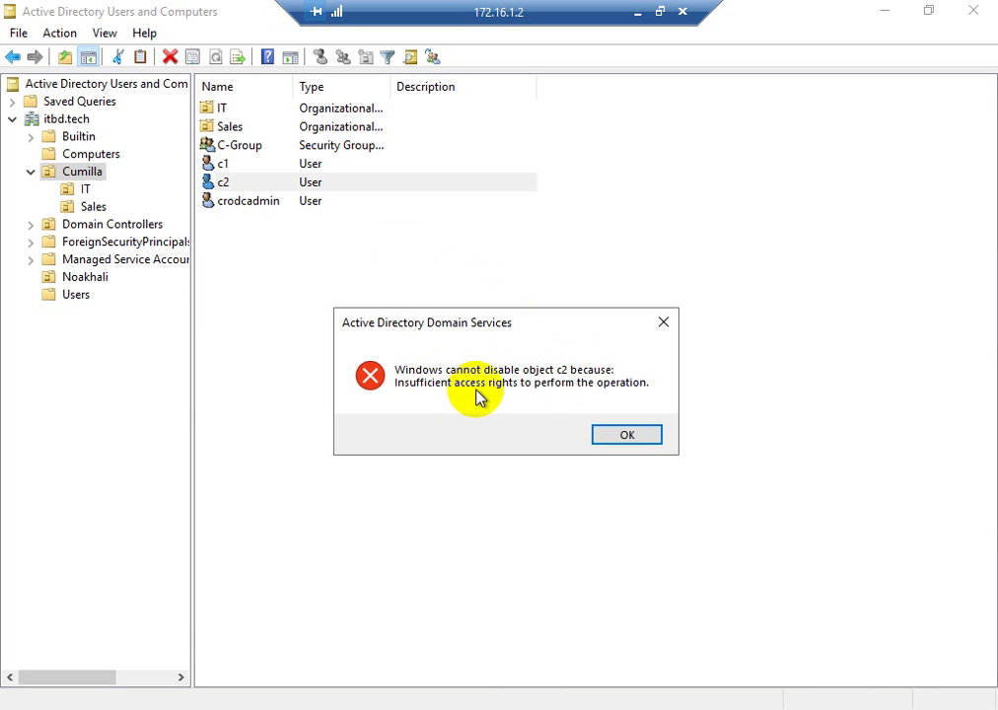
pyautogui.click(628, 436)
pyautogui.rightClick(441, 326)
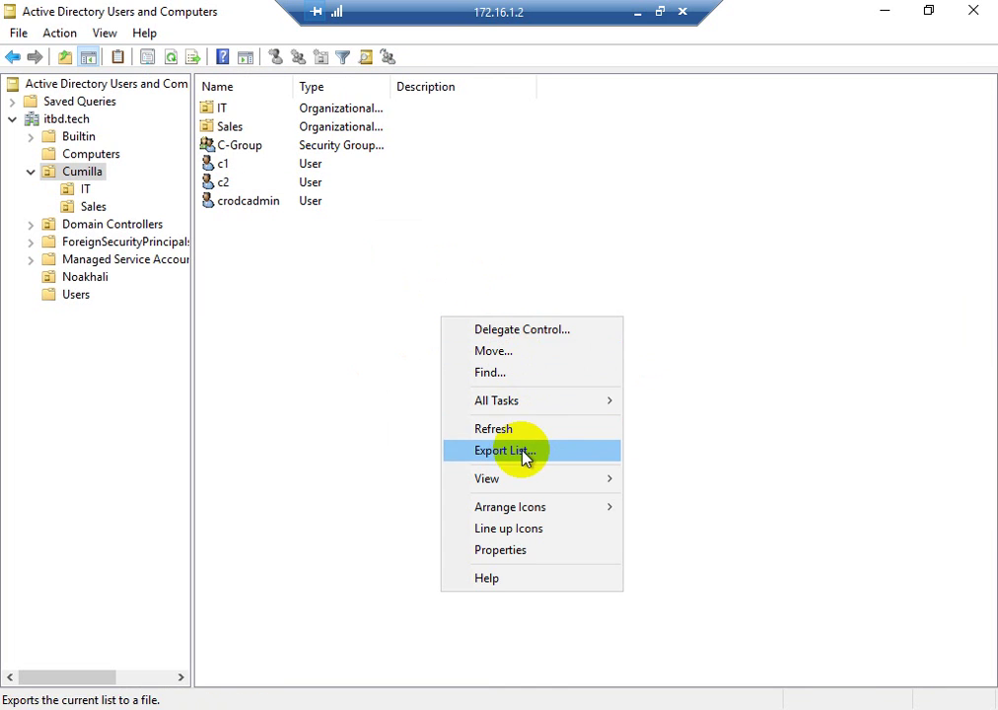
pyautogui.click(697, 361)
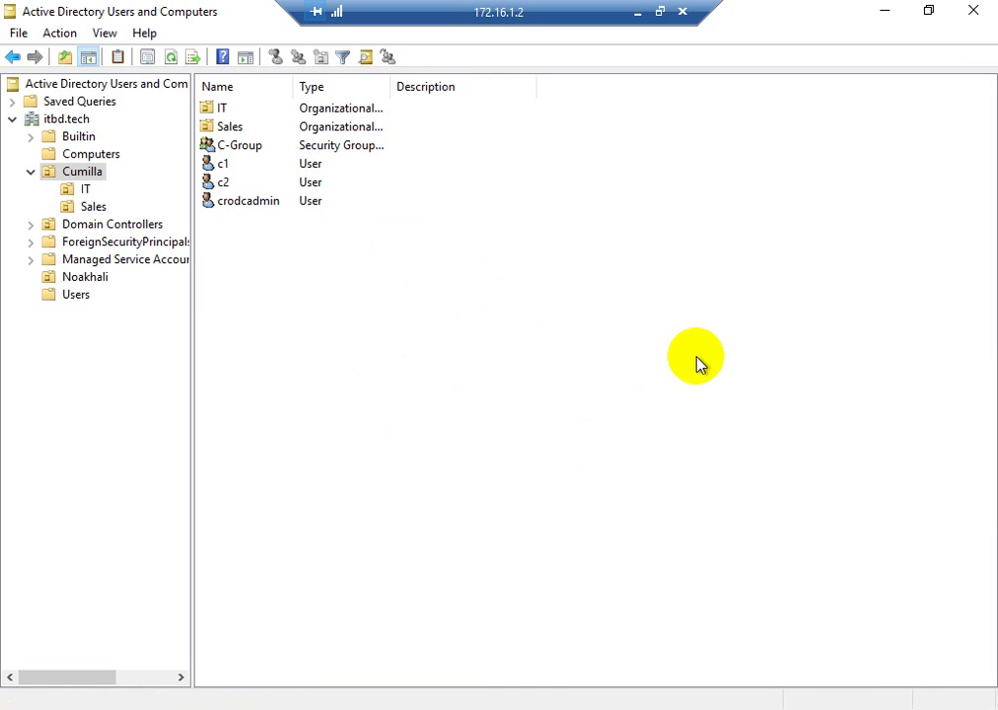
# - Begin adding crodcadmin to a group, then cancel the group selection
pyautogui.click(260, 204)
pyautogui.rightClick(260, 204)
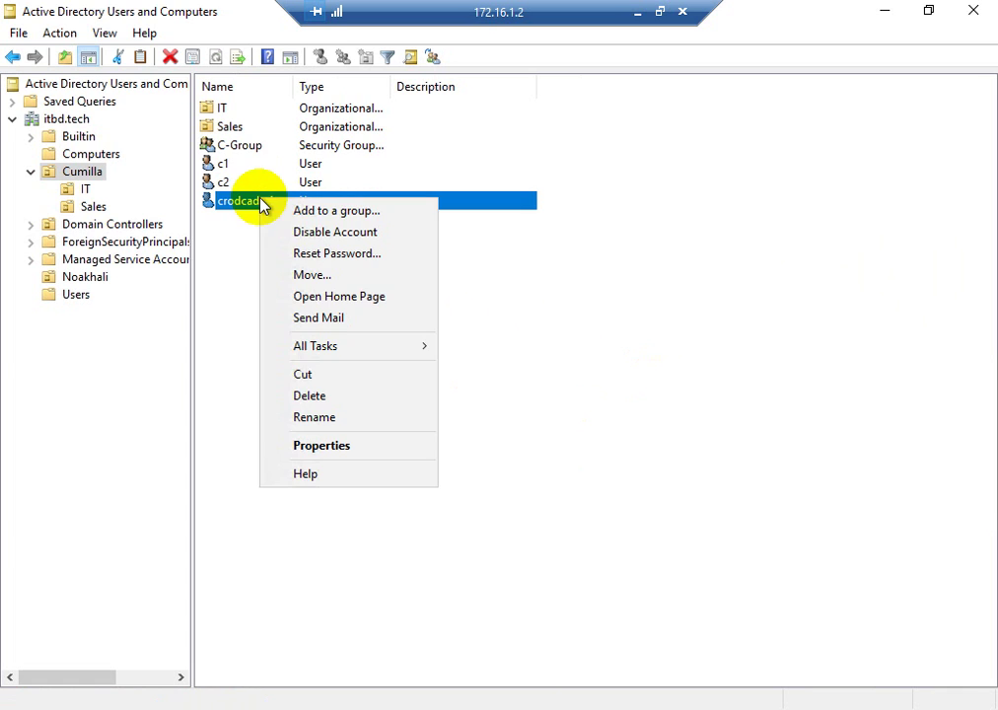
pyautogui.click(294, 212)
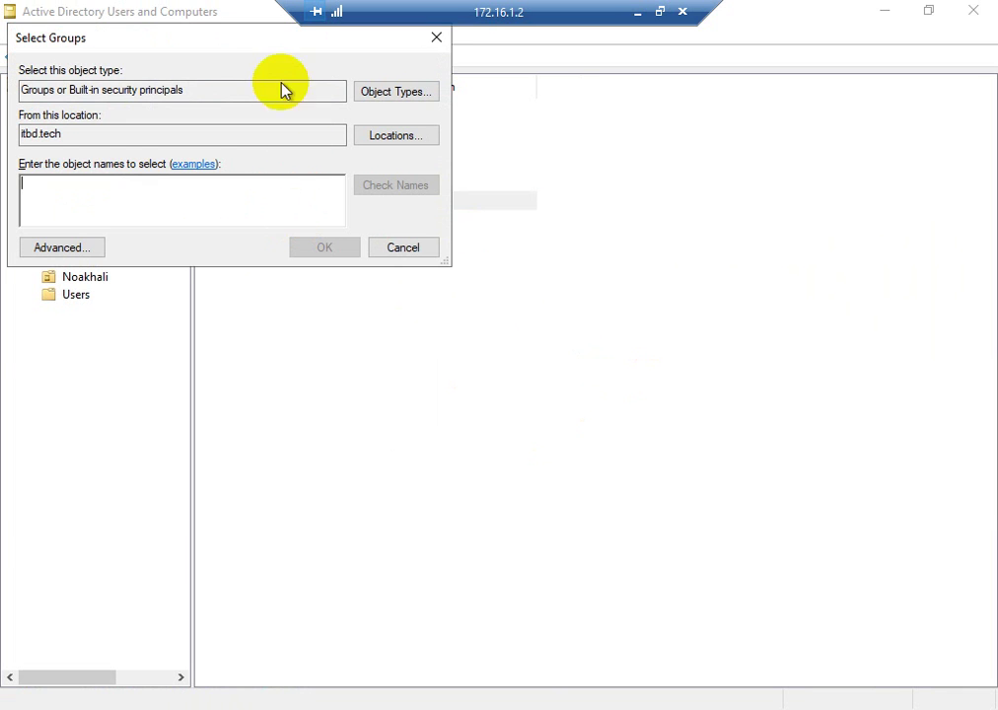
pyautogui.moveTo(185, 42); pyautogui.dragTo(325, 110)
pyautogui.click(577, 108)
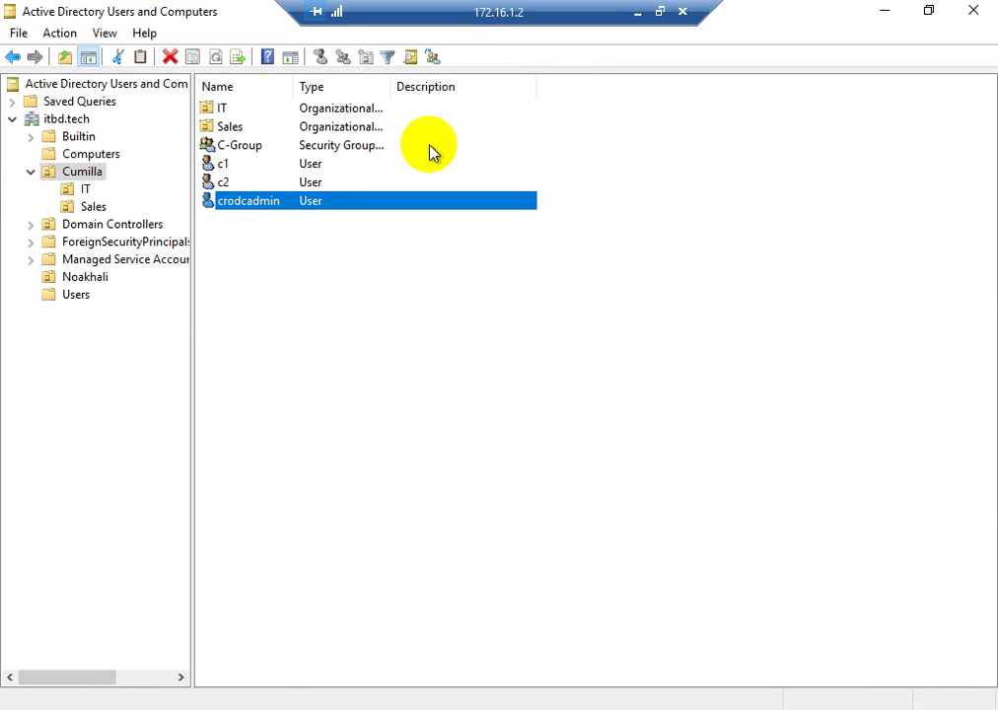
# - Attempt to reset c2's password and dismiss the resulting Access is denied error
pyautogui.click(222, 187)
pyautogui.rightClick(221, 190)
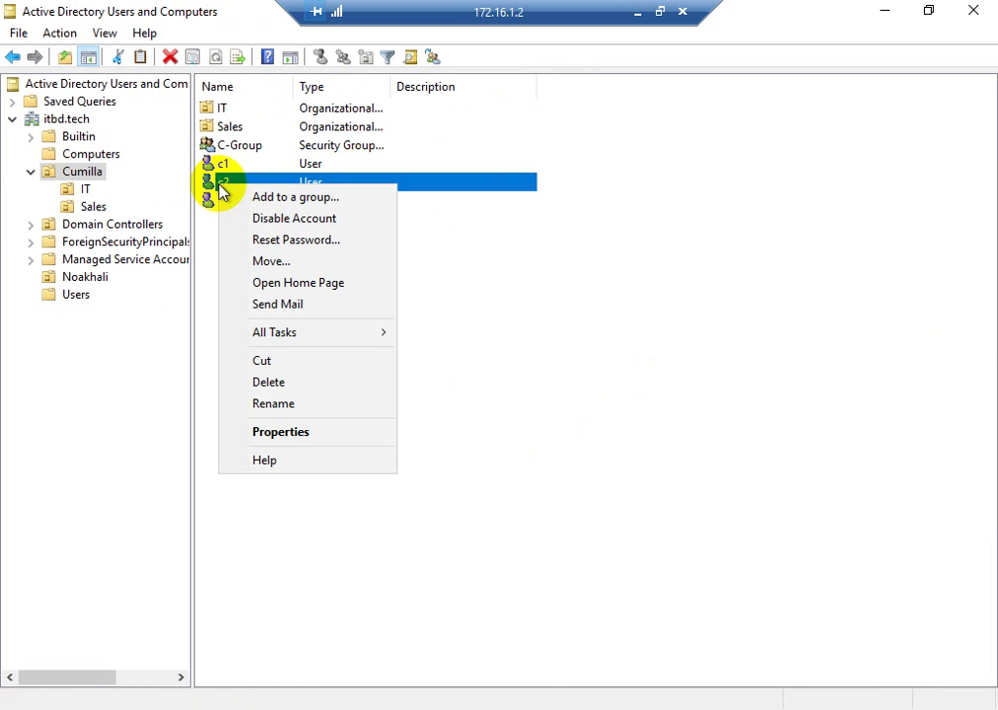
pyautogui.click(262, 239)
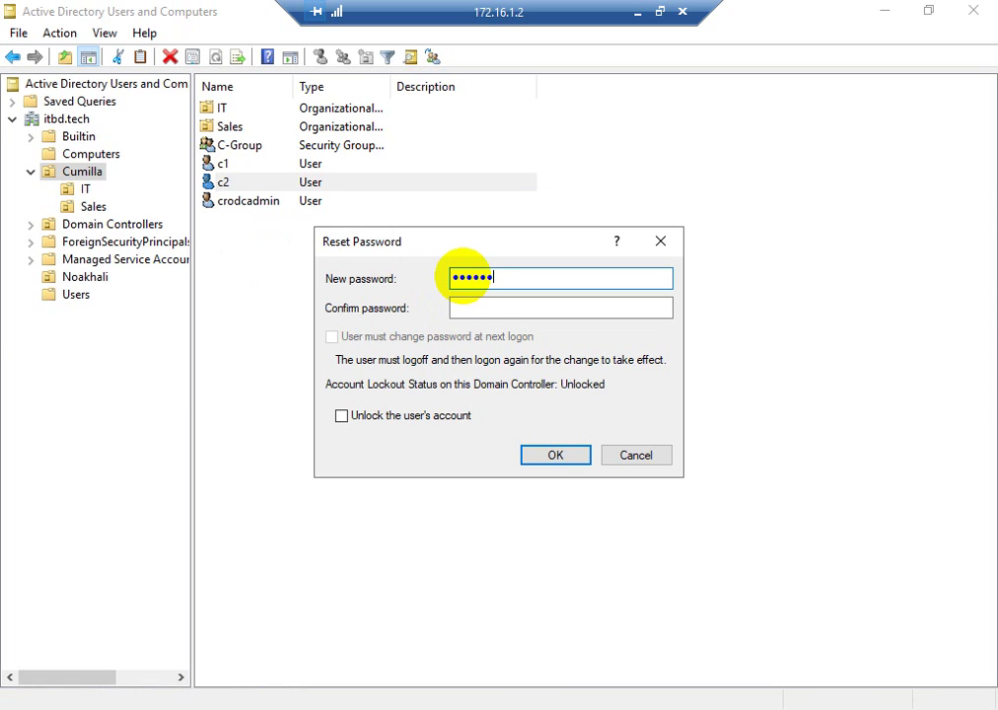
pyautogui.press('Tab')
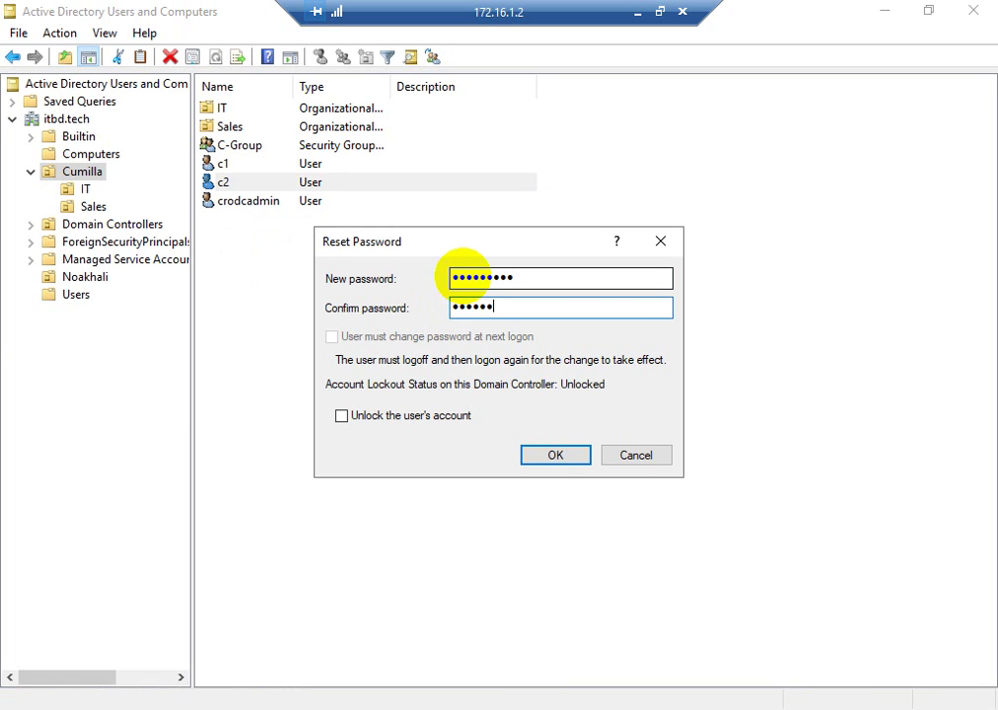
pyautogui.click(545, 458)
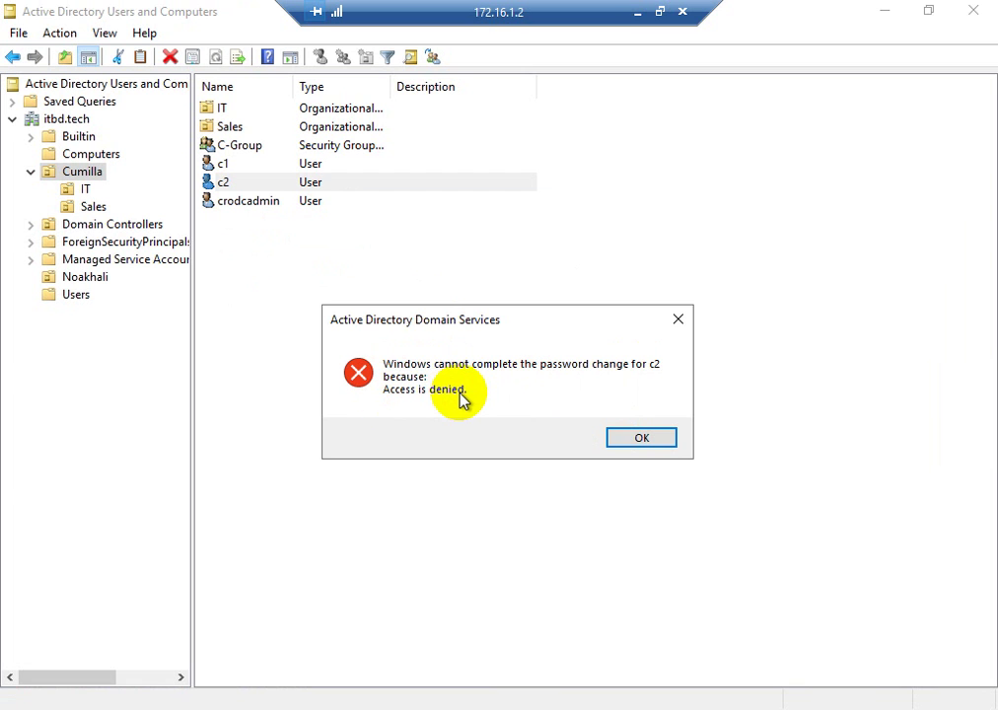
pyautogui.click(642, 439)
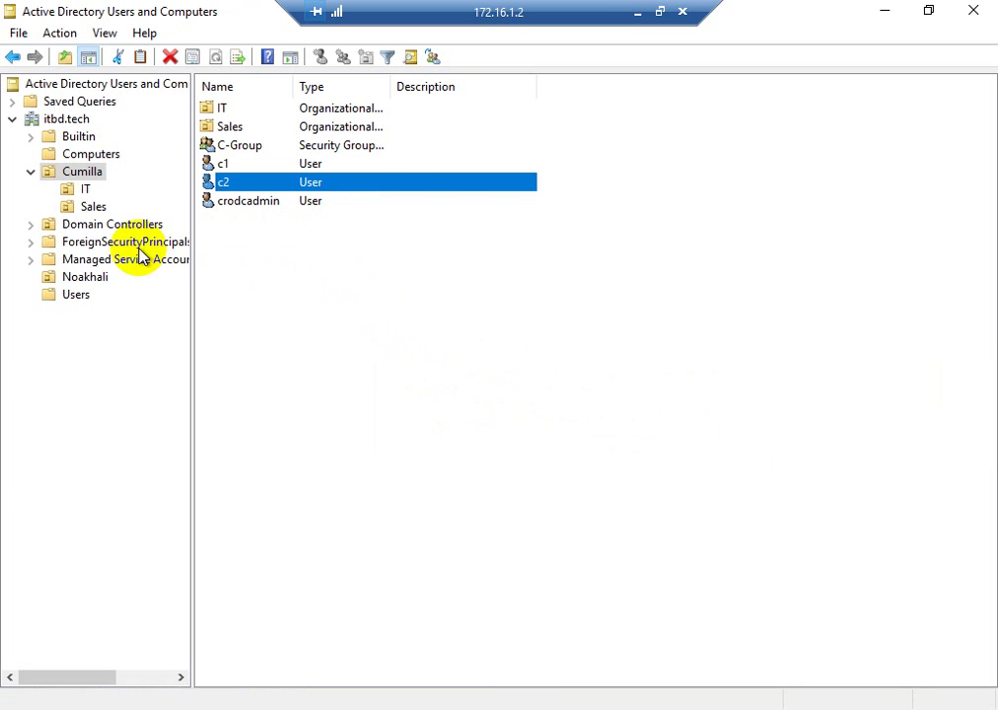
# - Click through the Cumilla OU's items: c1, Sales, IT, crodcadmin and c2
pyautogui.click(346, 161)
pyautogui.click(343, 128)
pyautogui.click(334, 105)
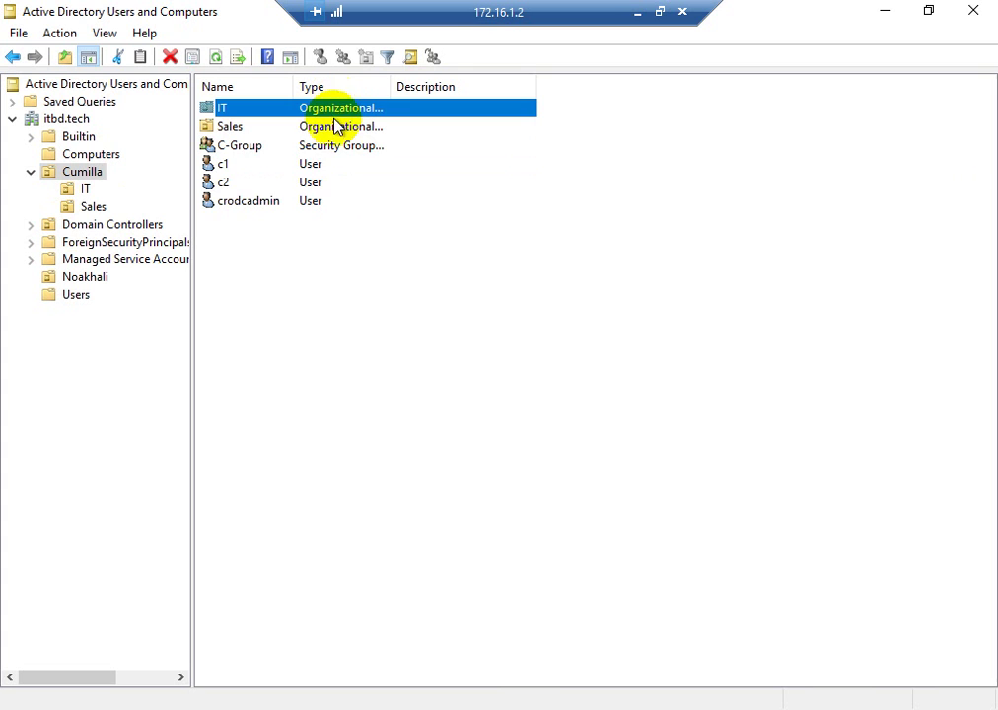
pyautogui.click(211, 203)
pyautogui.click(216, 184)
pyautogui.click(221, 164)
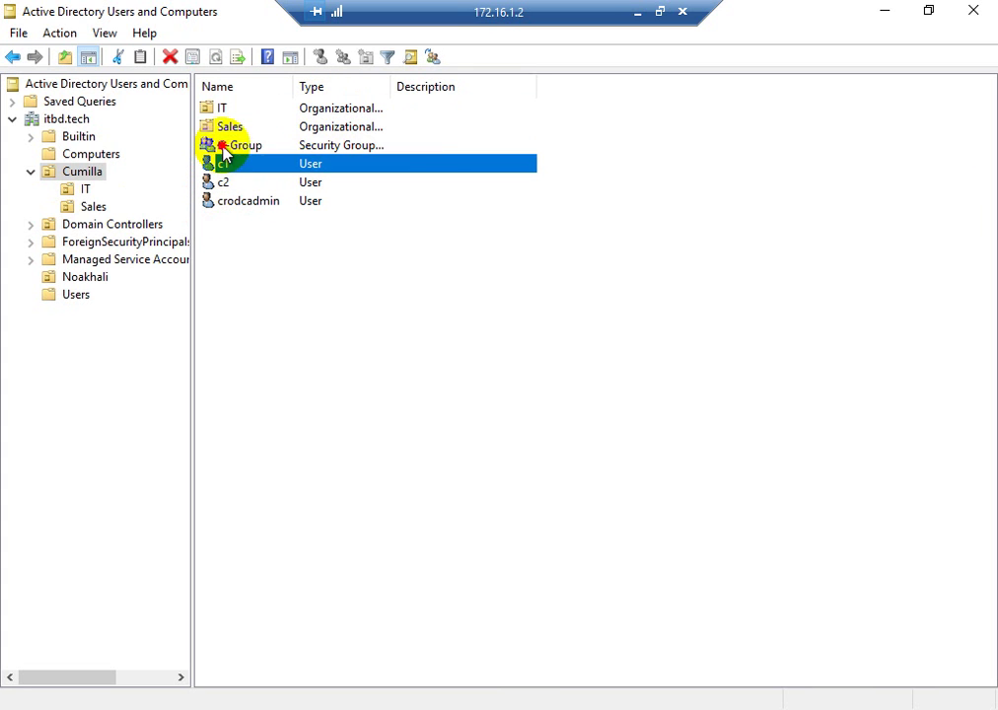
pyautogui.click(227, 125)
pyautogui.click(223, 109)
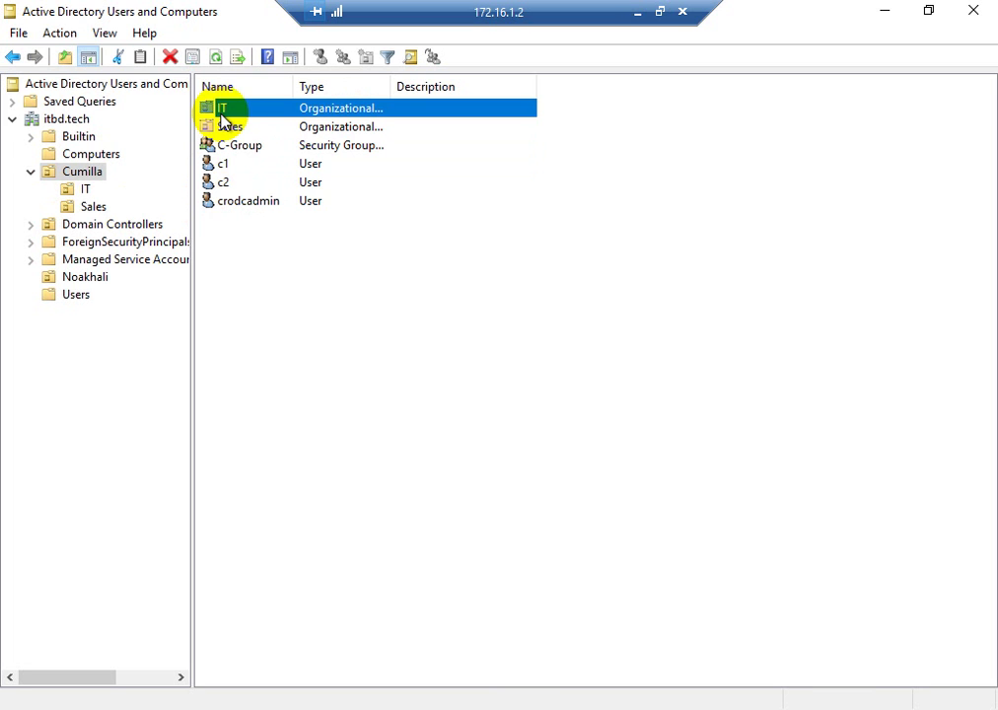
pyautogui.click(445, 320)
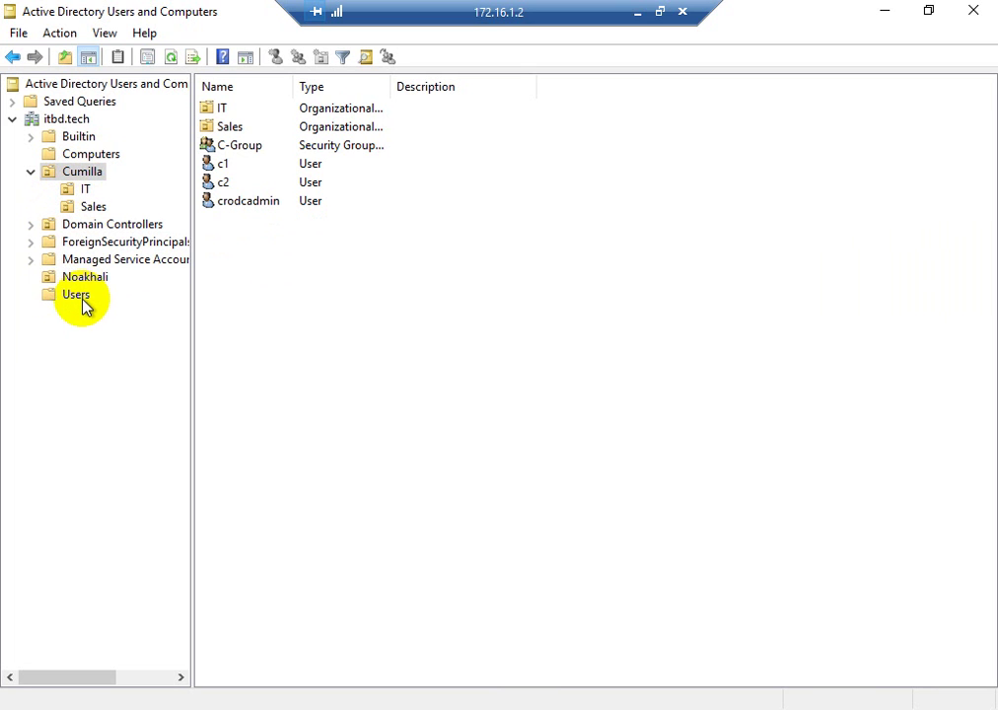
# - Switch between Cumilla's empty IT OU and Noakhali, ending on Noakhali's N-Group, n1, n2, nrodcadmin
pyautogui.click(52, 283)
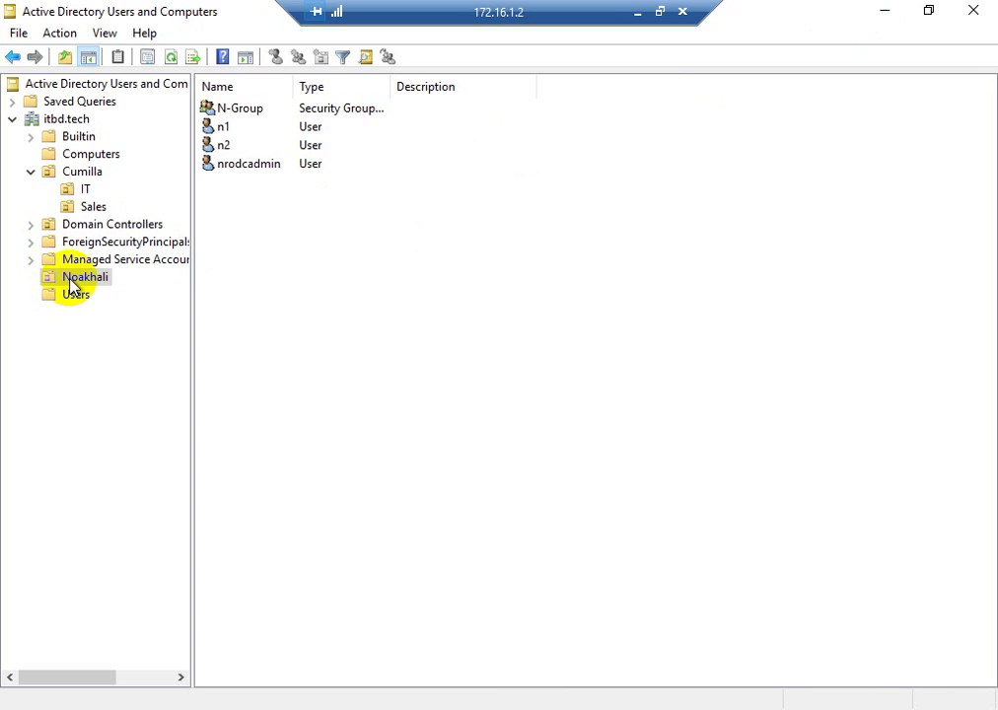
pyautogui.click(72, 176)
pyautogui.click(77, 188)
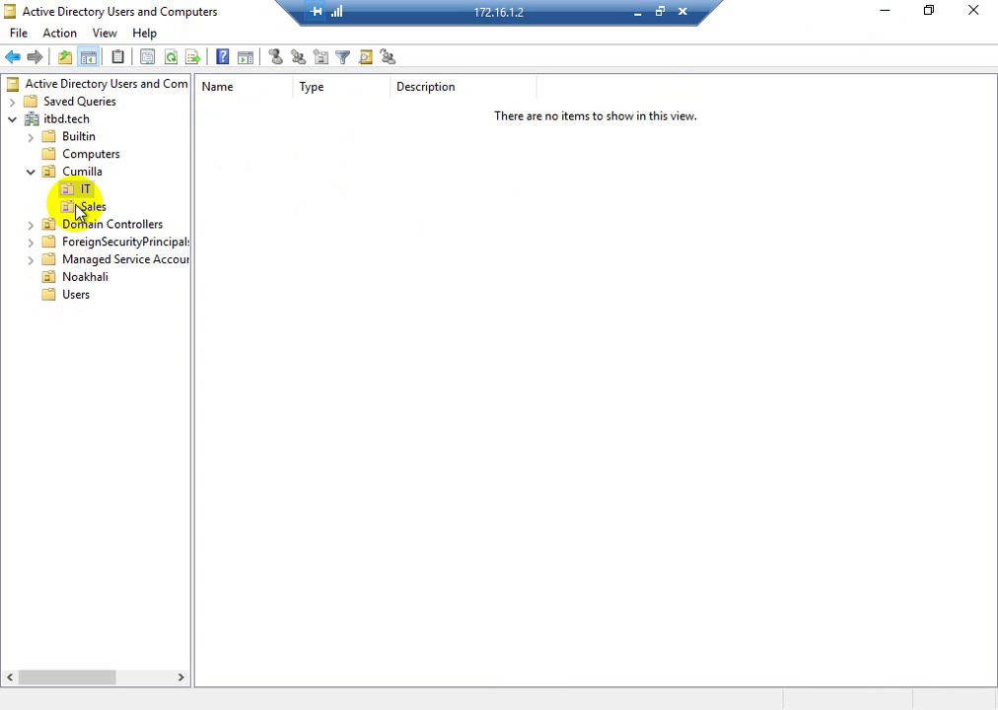
pyautogui.click(71, 278)
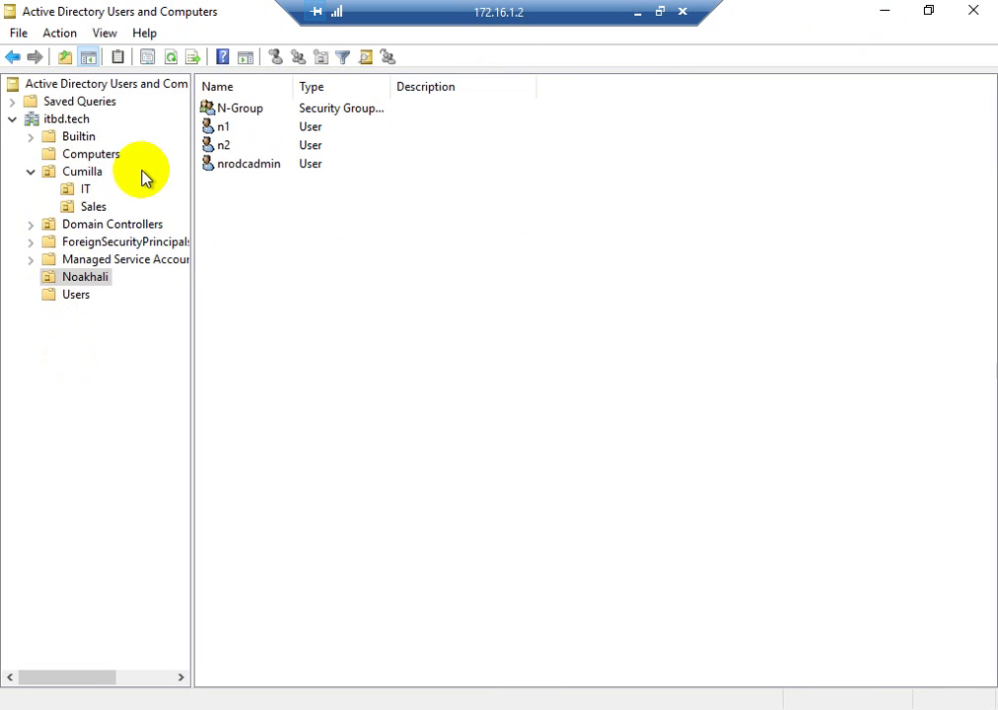
pyautogui.click(89, 368)
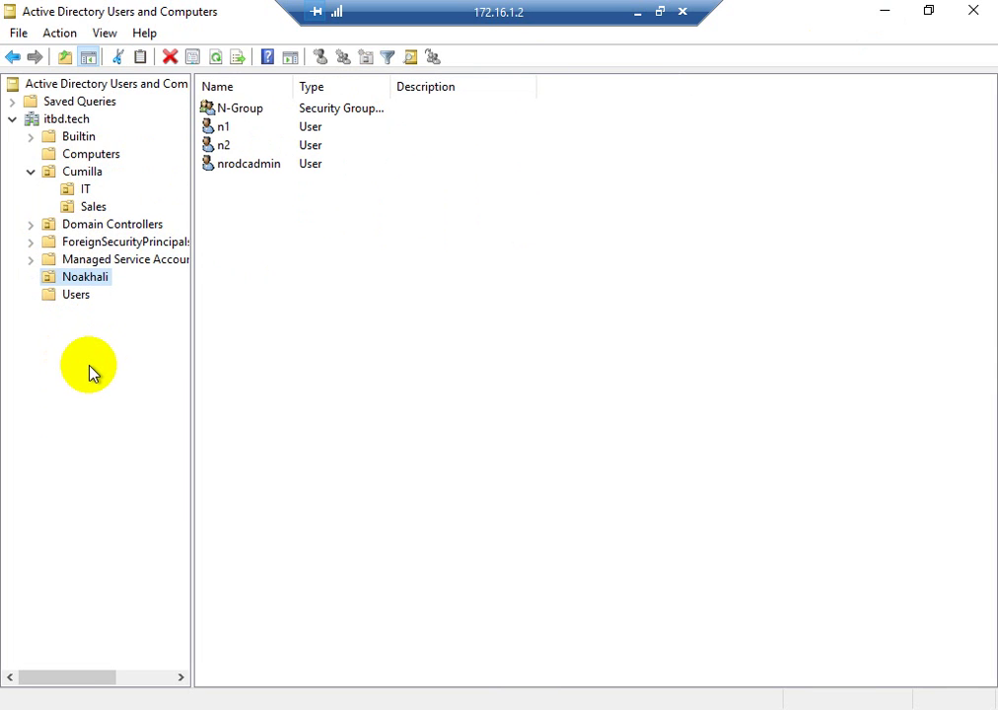
pyautogui.click(81, 192)
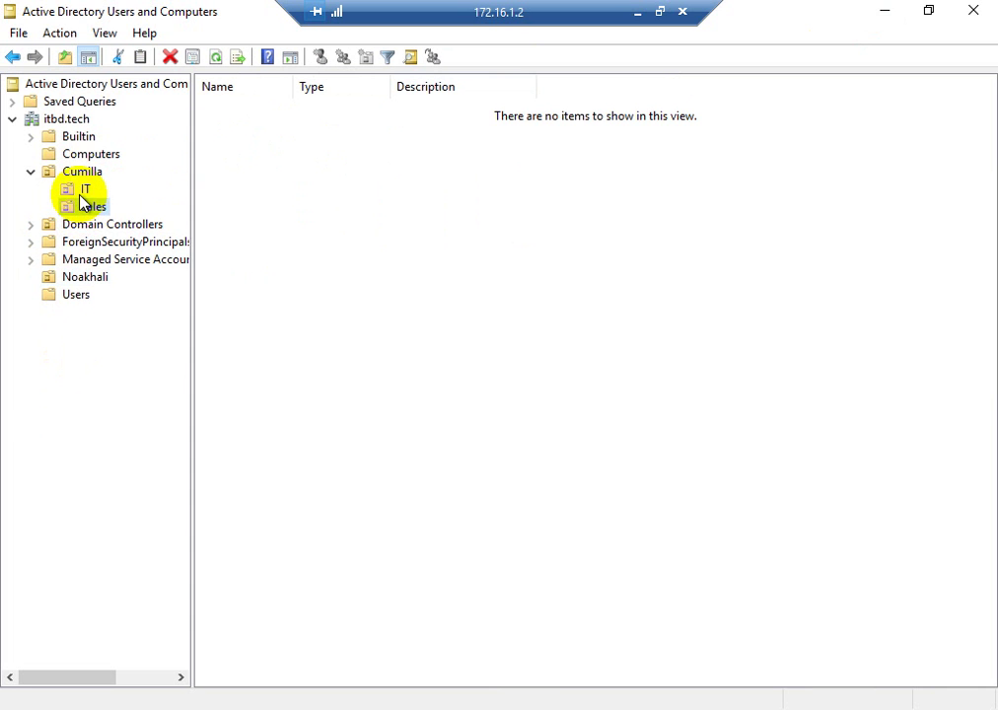
pyautogui.click(71, 281)
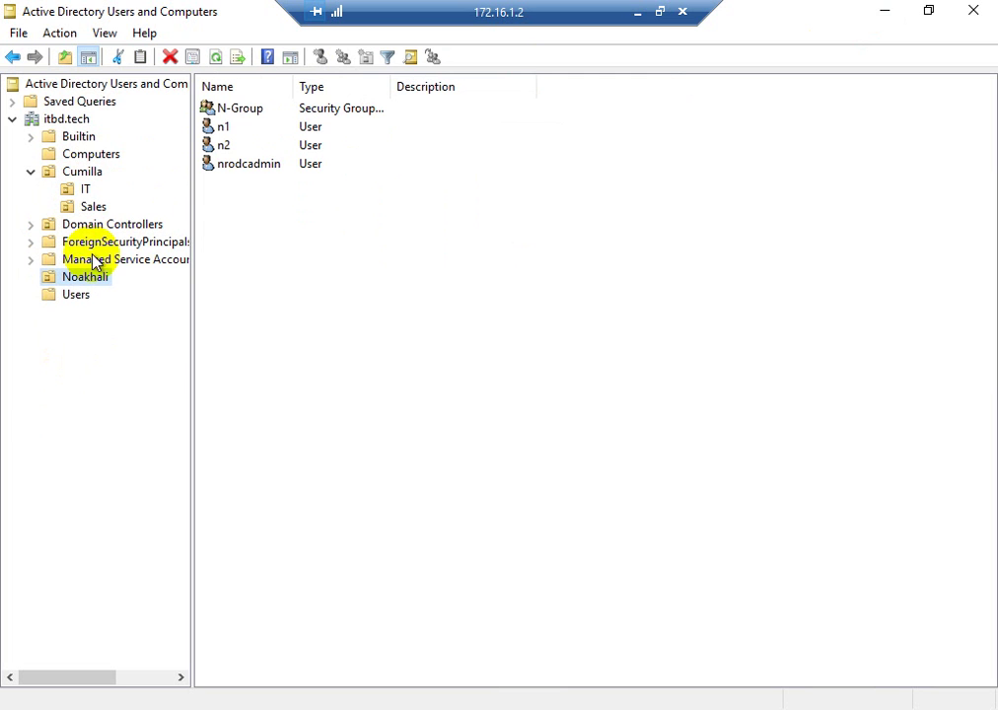
# - Check N-Group's members, n2 and nrodcadmin, then close its properties
pyautogui.doubleClick(236, 113)
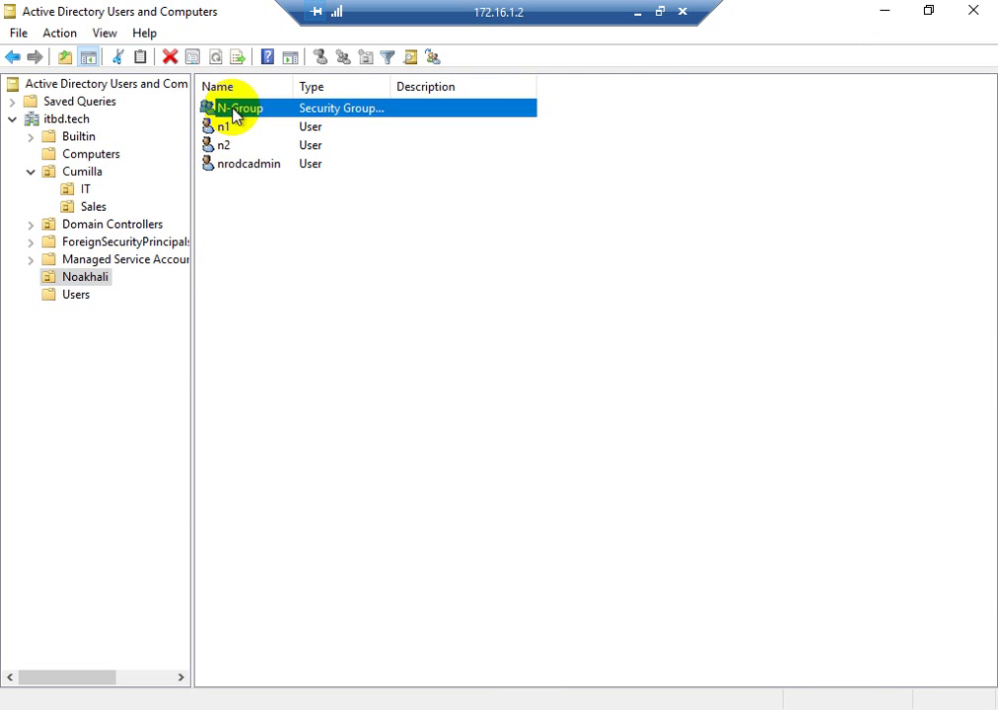
pyautogui.click(381, 179)
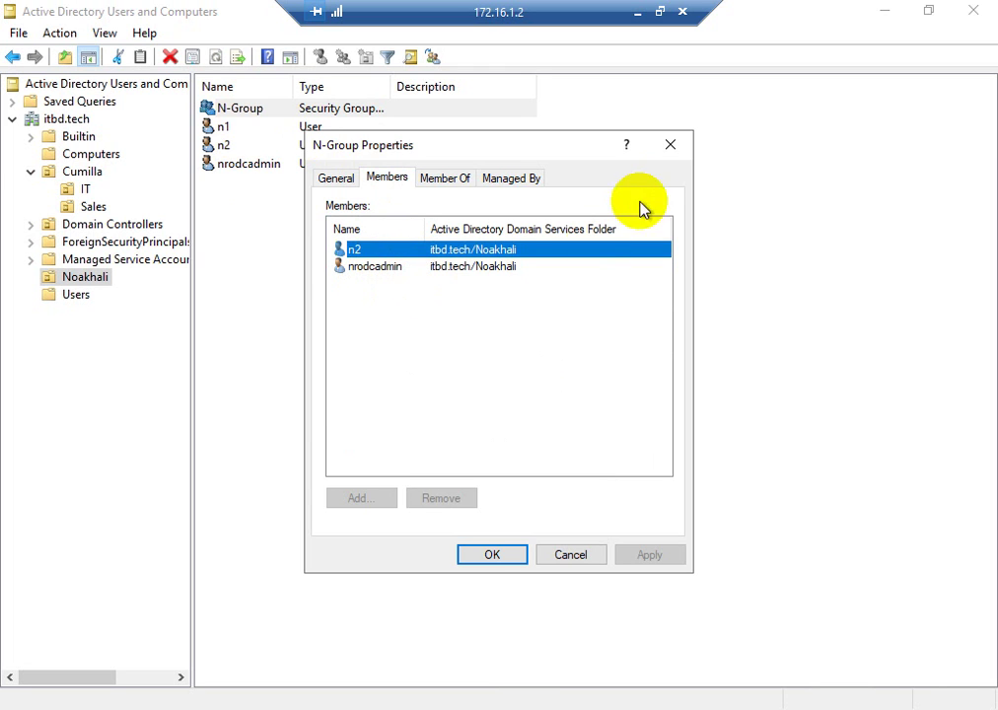
pyautogui.click(670, 148)
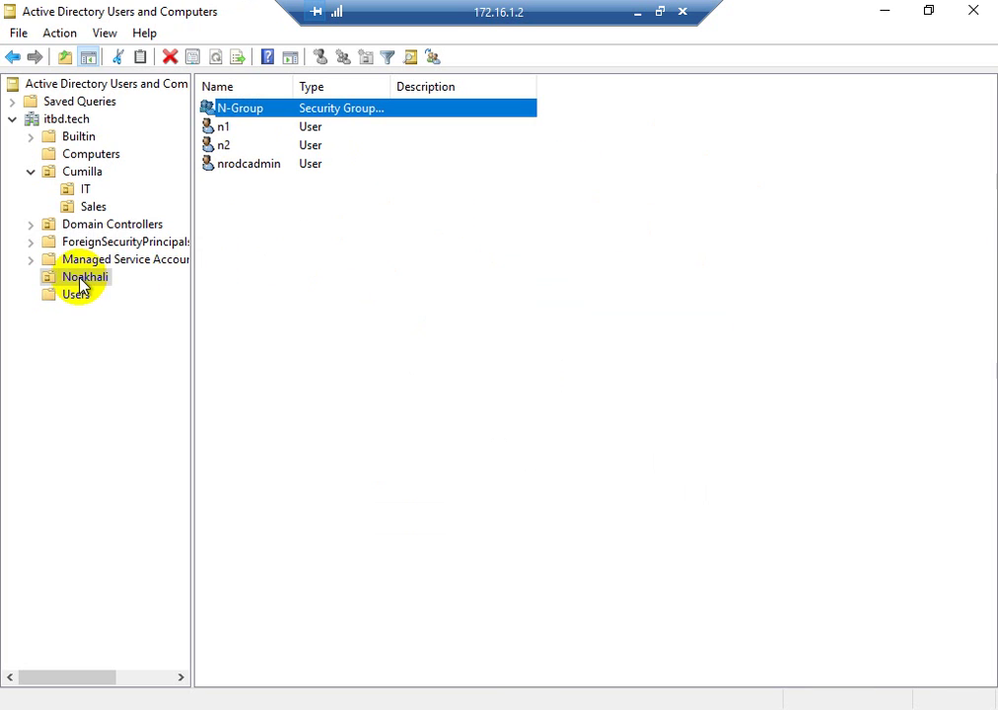
# - Select n2, n1 and N-Group, then minimize the remote session to the local desktop
pyautogui.click(227, 145)
pyautogui.click(223, 127)
pyautogui.click(244, 110)
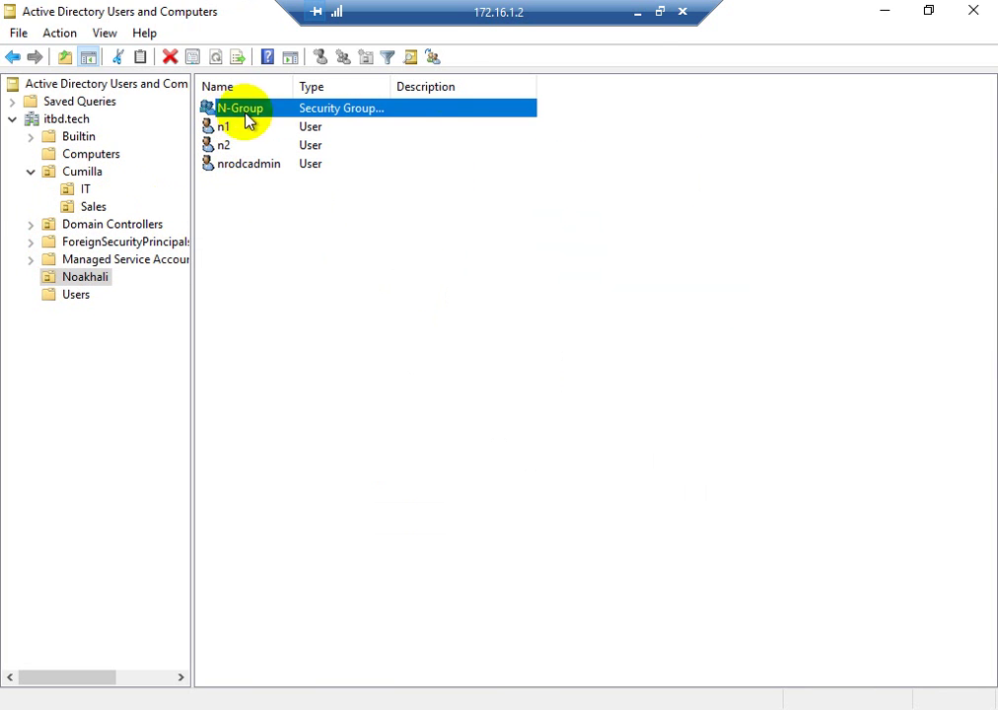
pyautogui.click(637, 12)
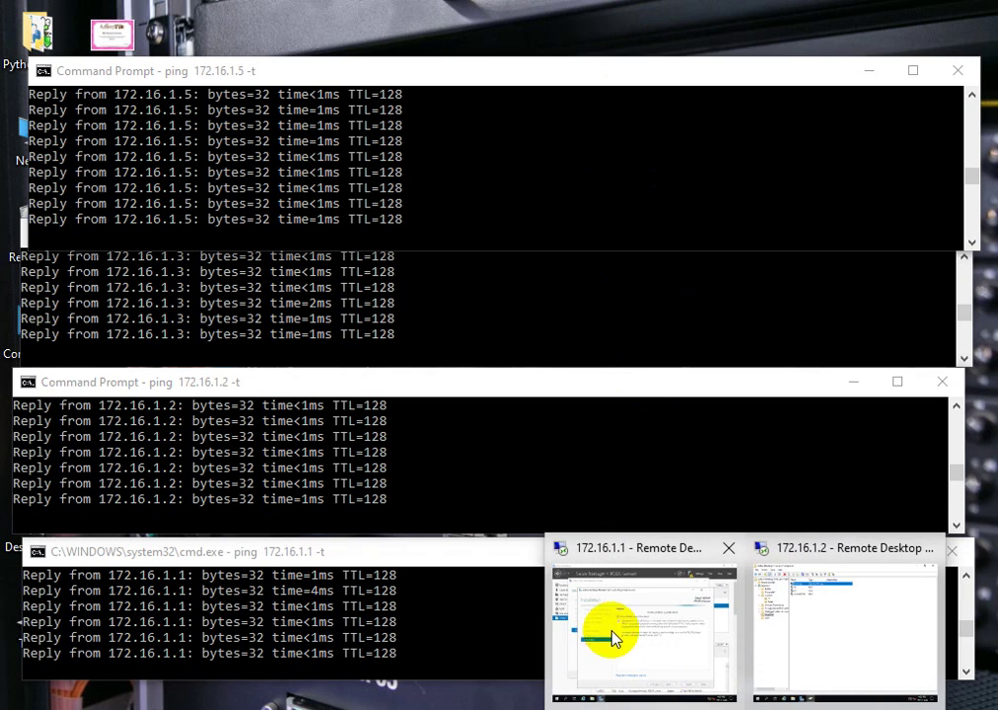
# - Back on 172.16.1.1, close both setup wizards and launch Active Directory Users and Computers from Tools
pyautogui.click(614, 636)
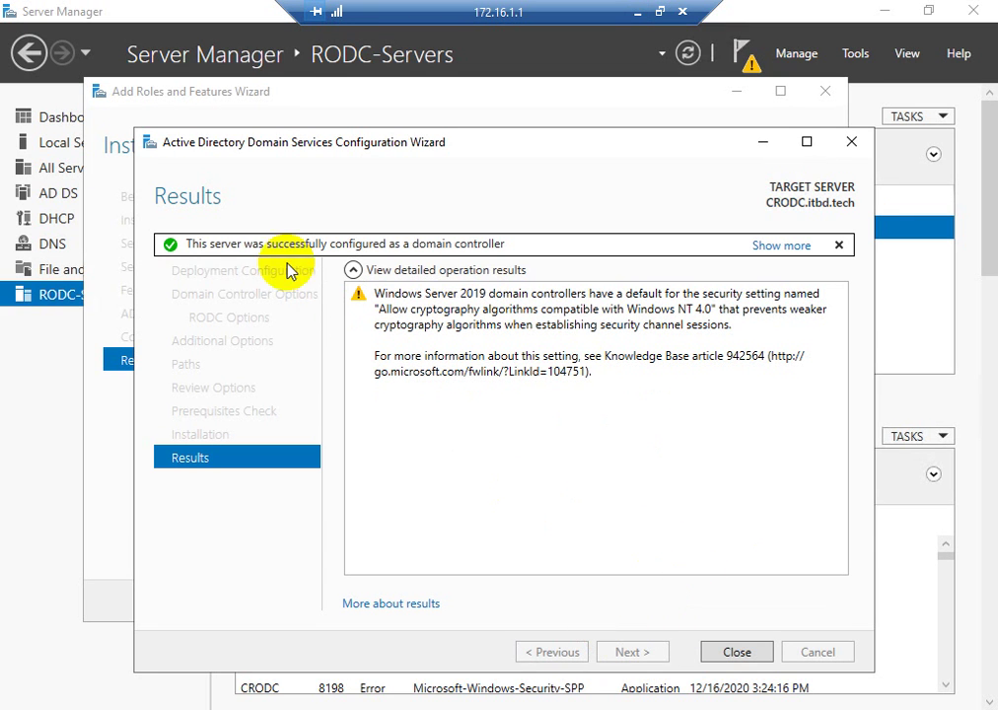
pyautogui.click(730, 652)
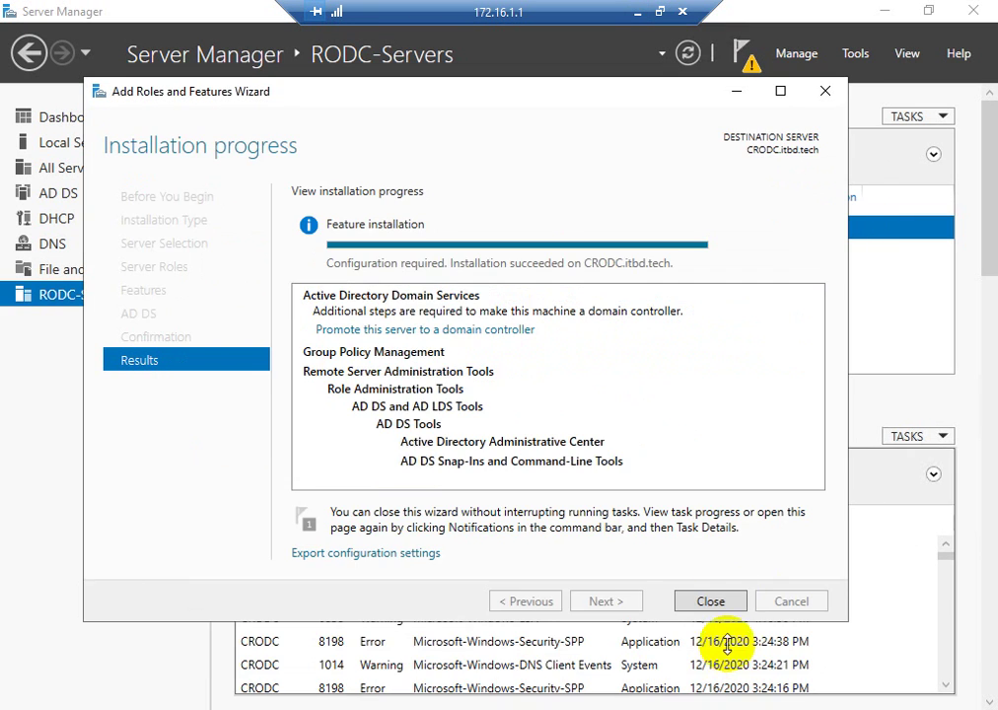
pyautogui.click(824, 94)
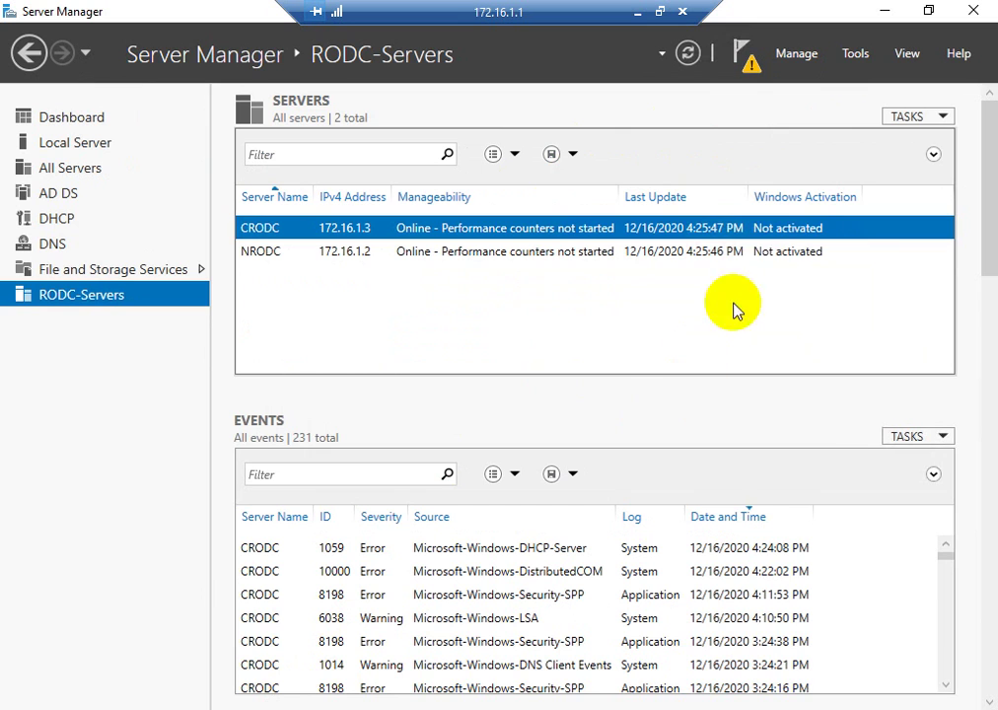
pyautogui.click(854, 61)
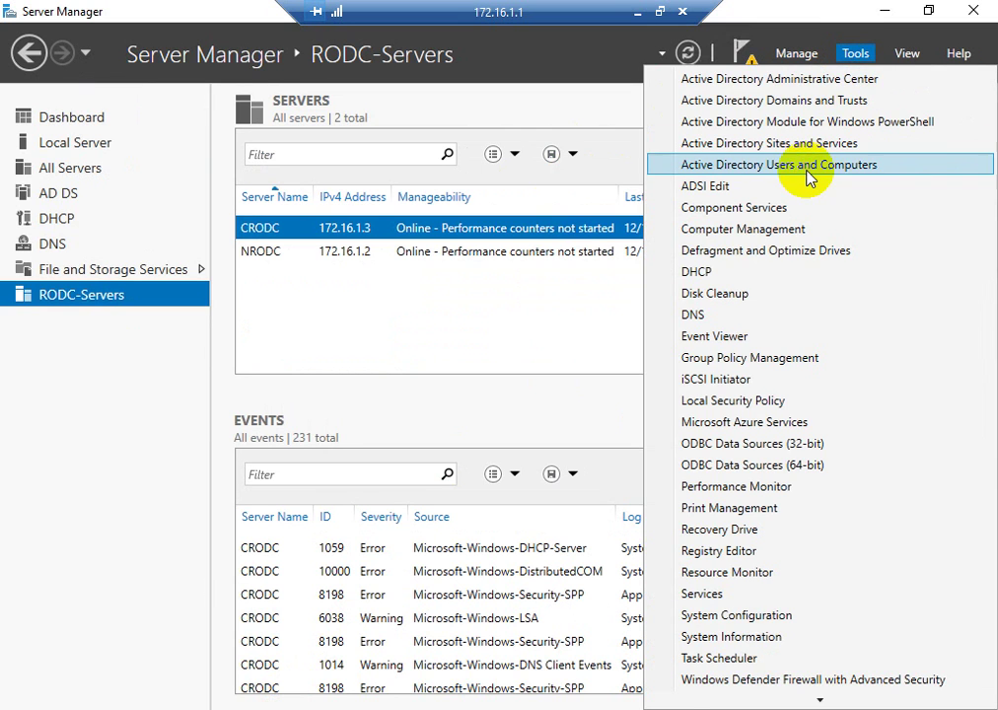
pyautogui.click(806, 165)
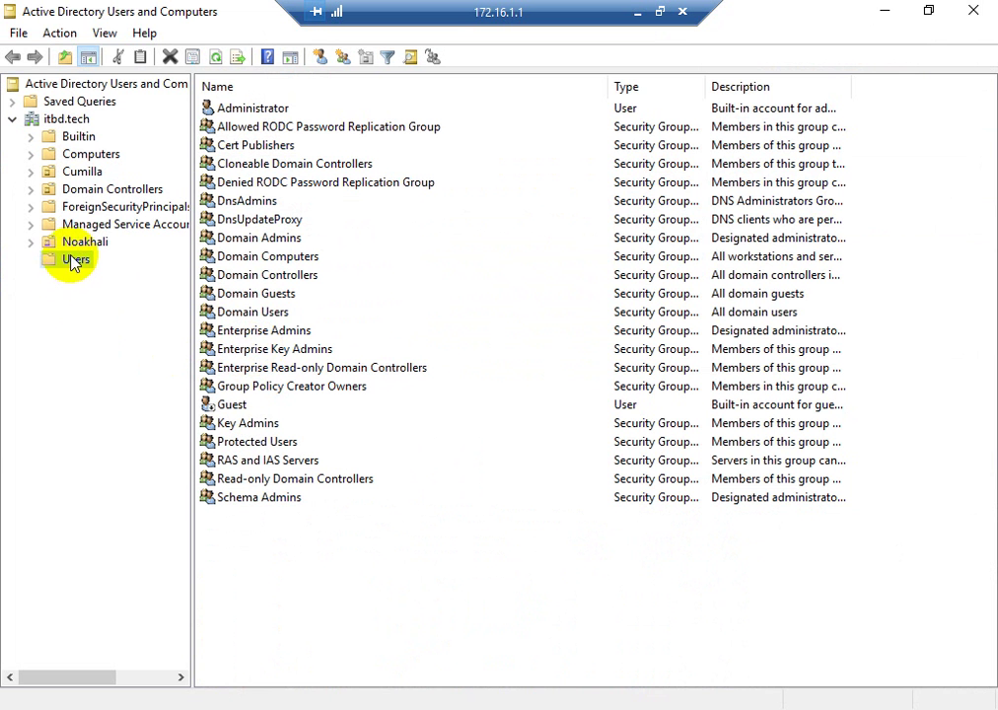
# - Open the Noakhali OU's N-Group properties on the Members tab
pyautogui.click(78, 243)
pyautogui.click(244, 148)
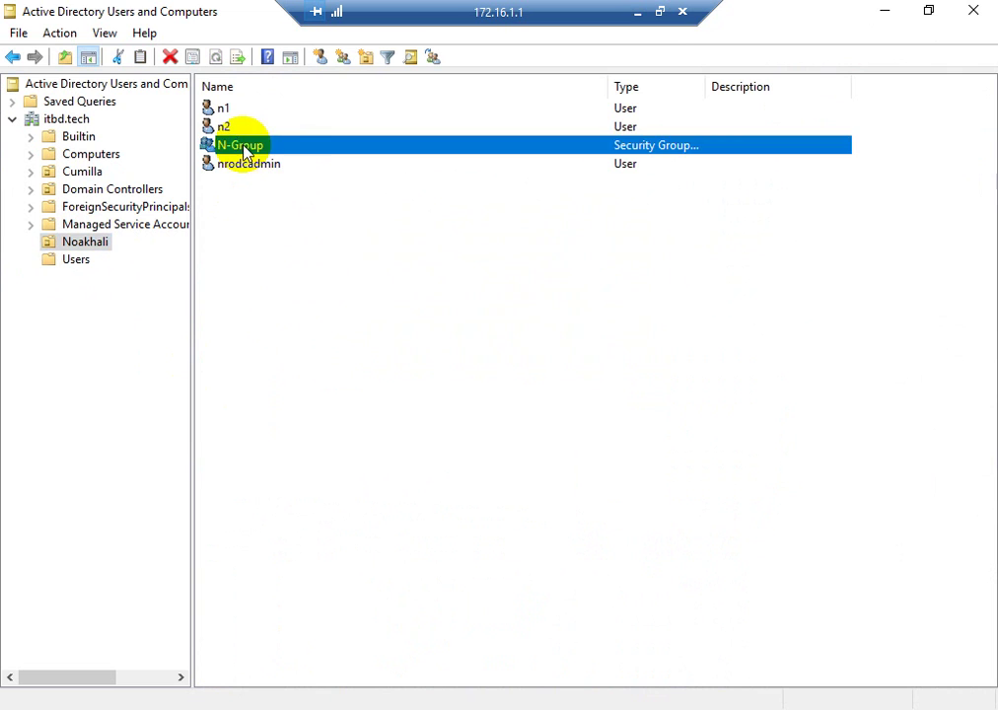
pyautogui.doubleClick(244, 148)
pyautogui.click(386, 178)
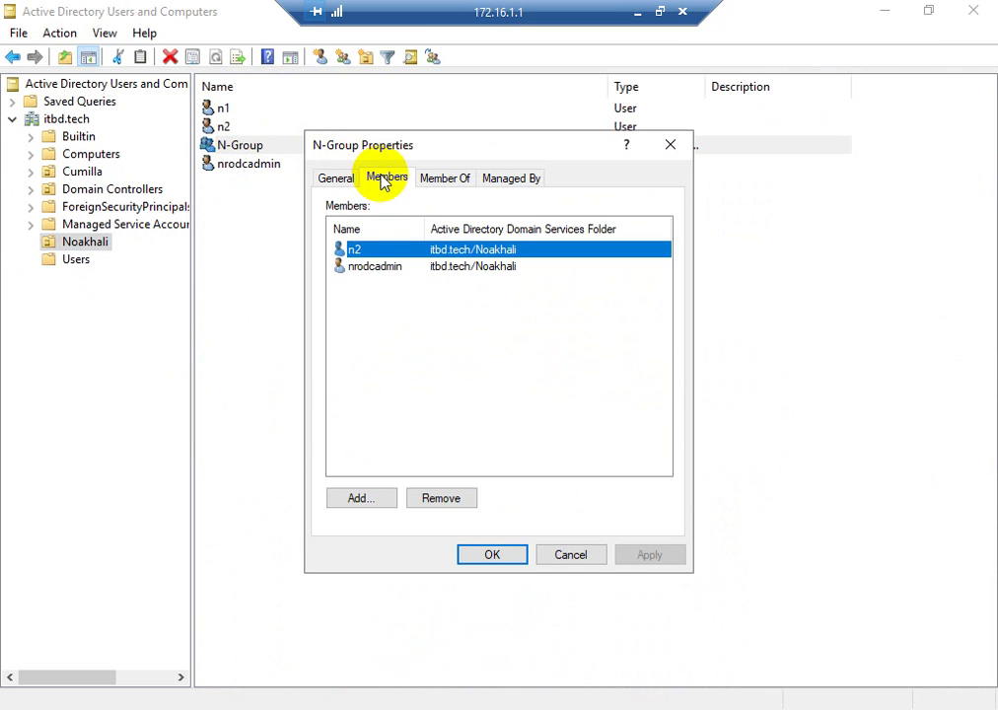
# - Point out members n2 and nrodcadmin, close the dialog, and minimise the 172.16.1.1 session
pyautogui.click(357, 280)
pyautogui.click(356, 250)
pyautogui.click(365, 280)
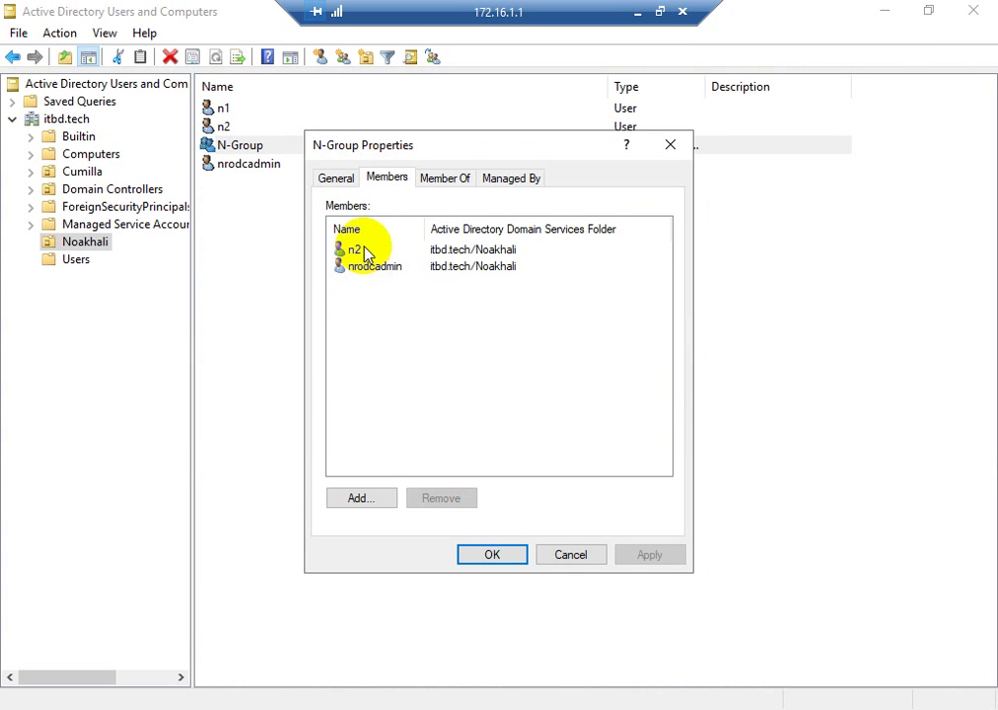
pyautogui.click(365, 253)
pyautogui.click(368, 274)
pyautogui.click(356, 250)
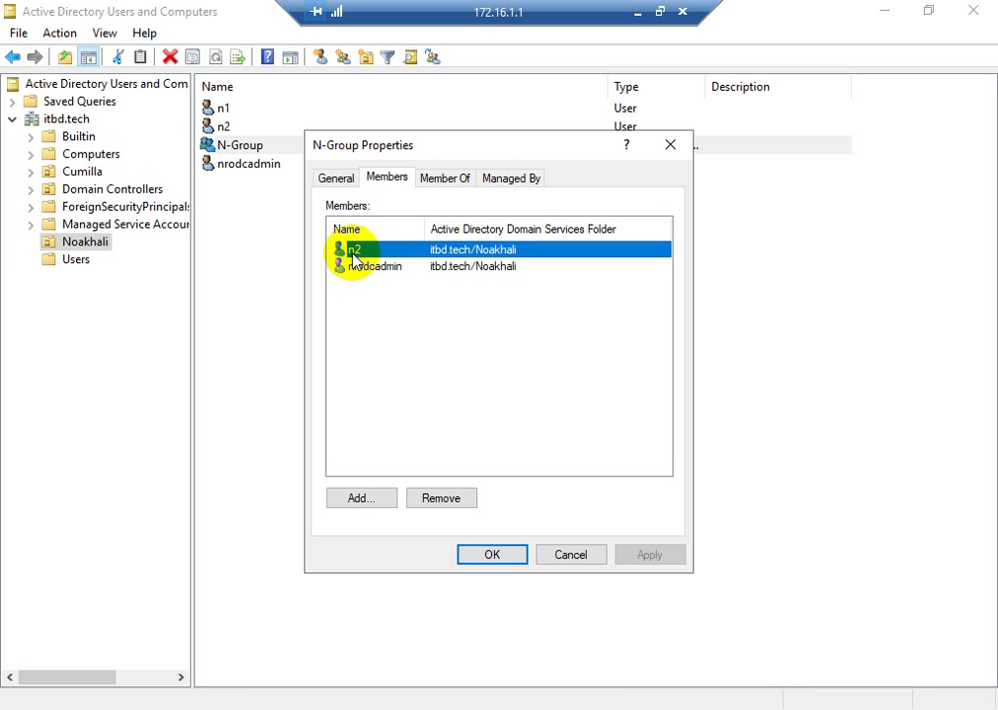
pyautogui.click(358, 269)
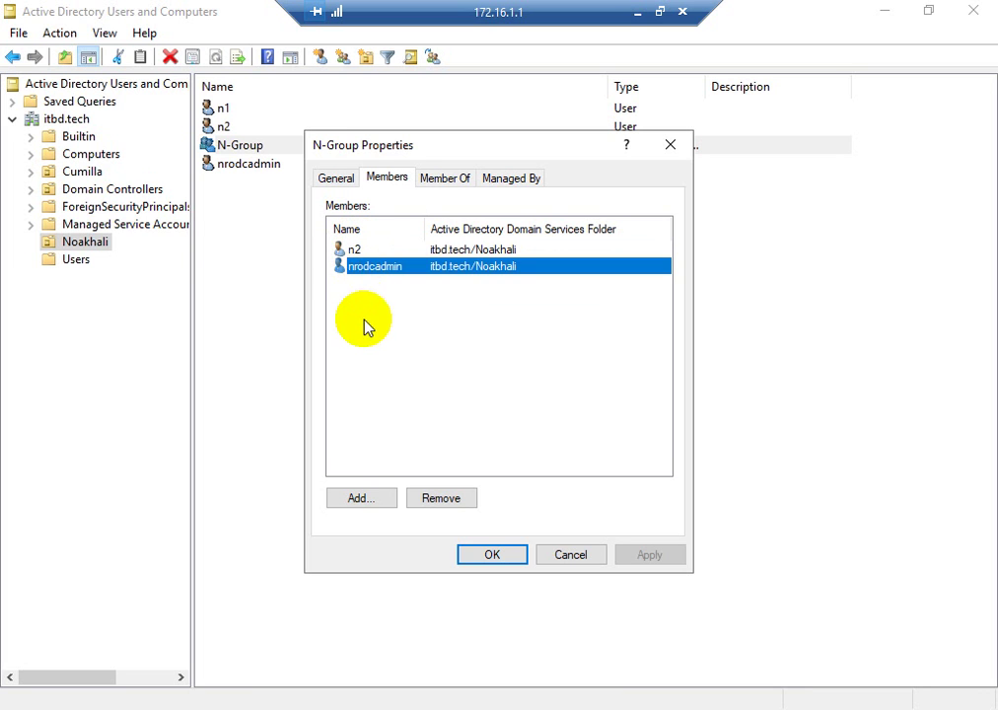
pyautogui.click(365, 327)
pyautogui.click(353, 255)
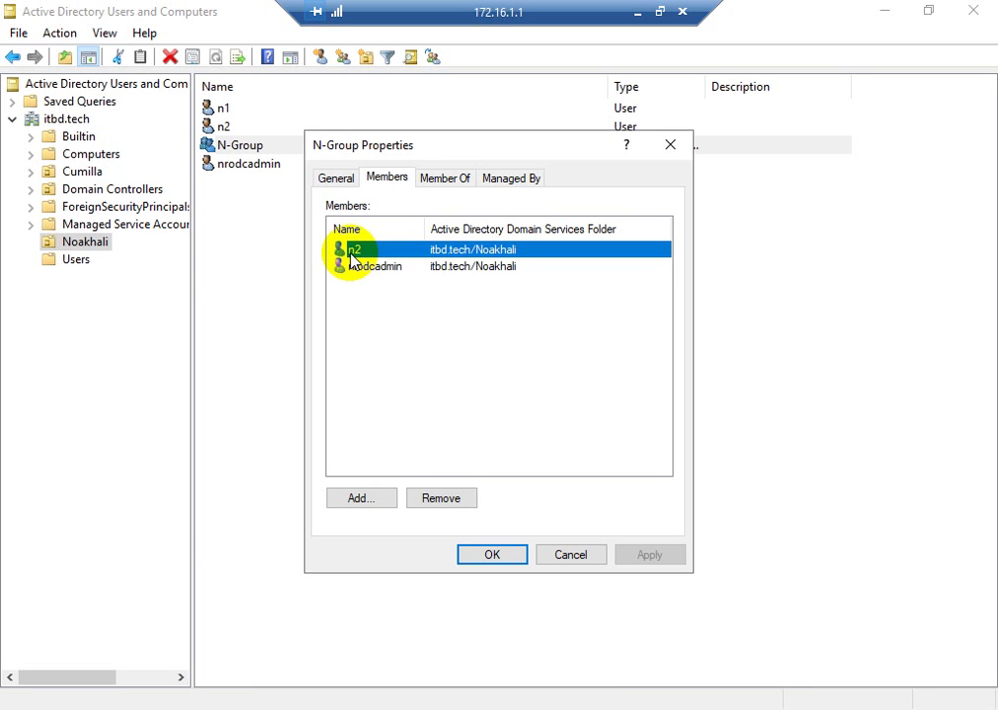
pyautogui.click(678, 147)
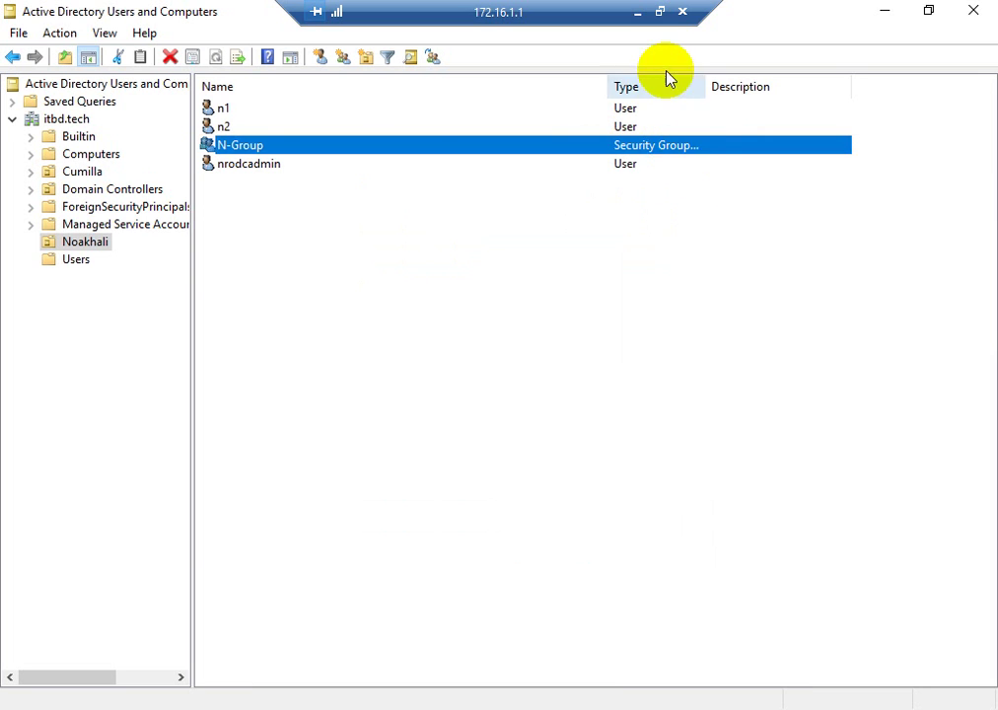
pyautogui.click(638, 13)
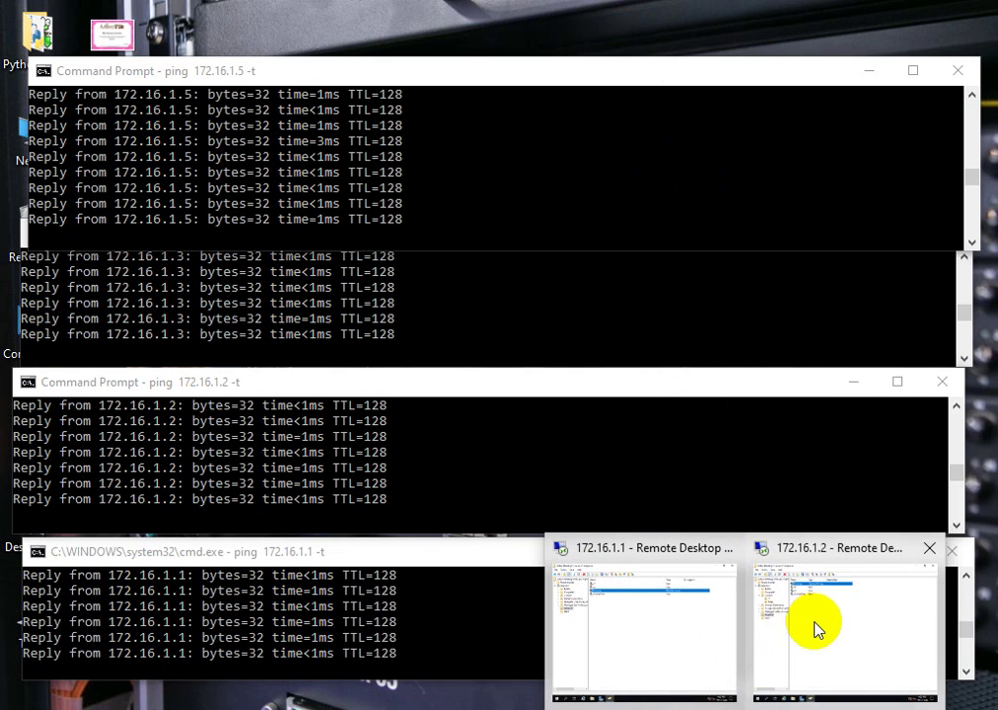
pyautogui.click(814, 630)
pyautogui.click(256, 709)
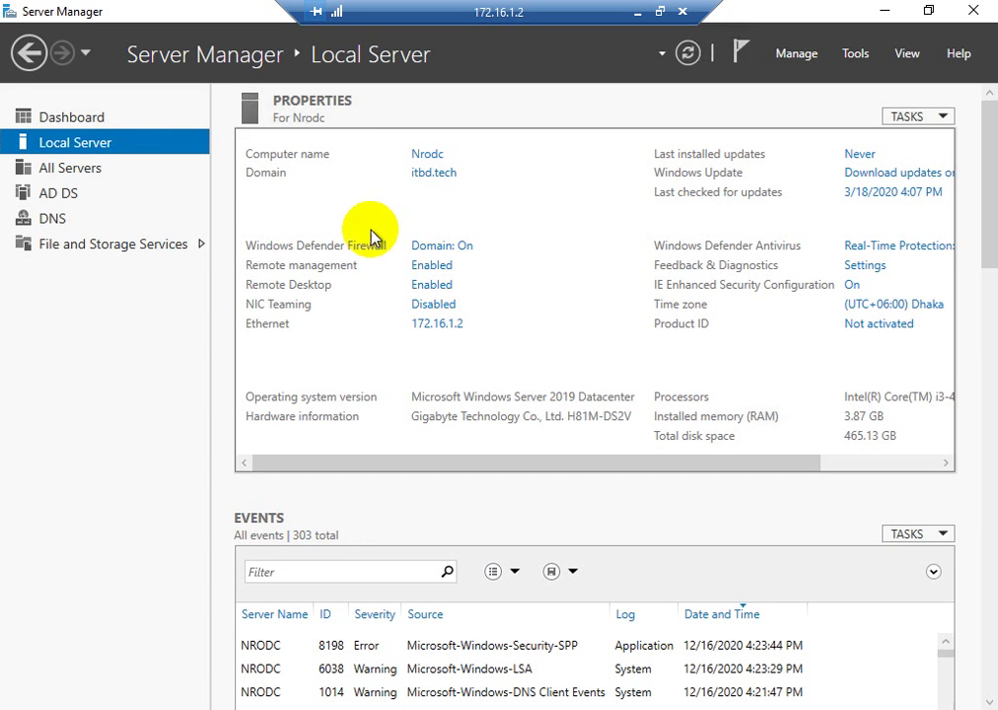
pyautogui.click(325, 700)
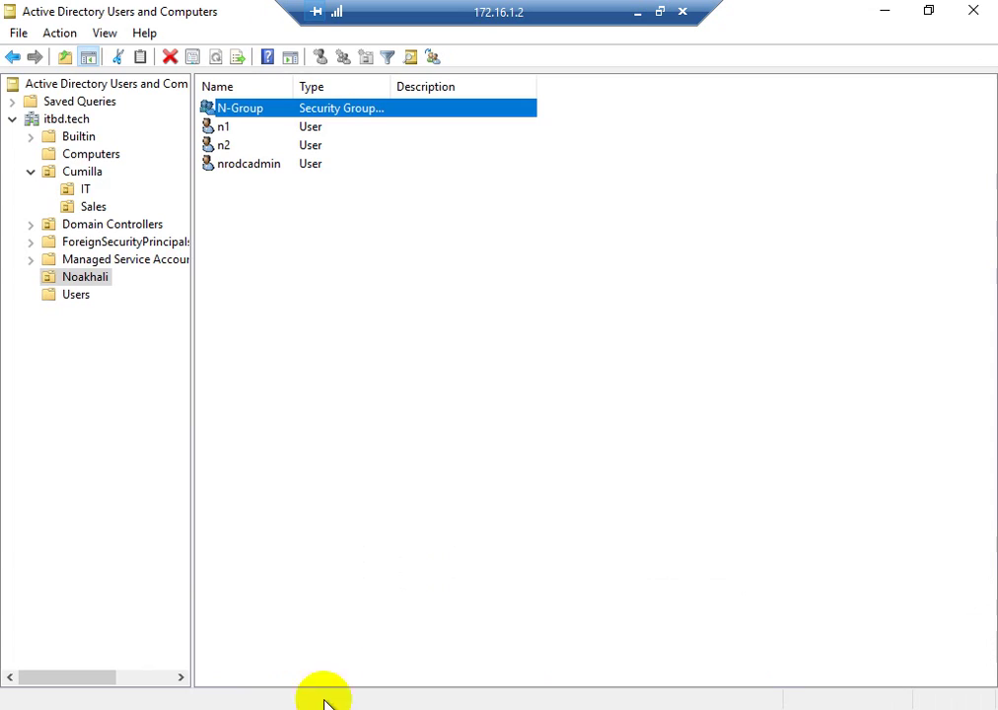
pyautogui.click(73, 172)
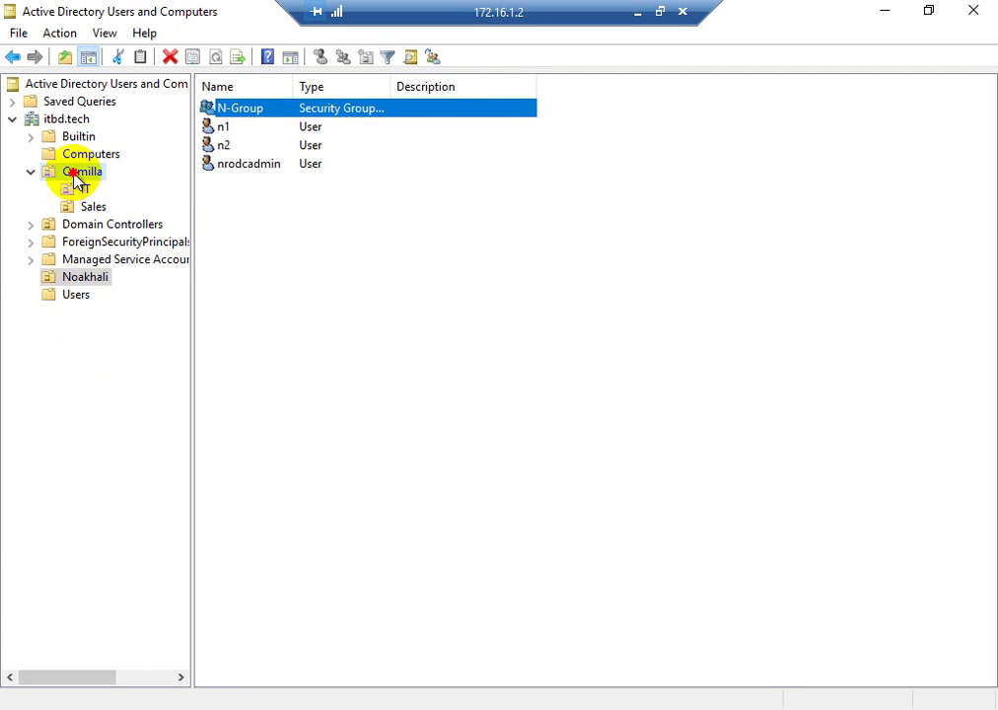
pyautogui.click(223, 163)
pyautogui.click(221, 183)
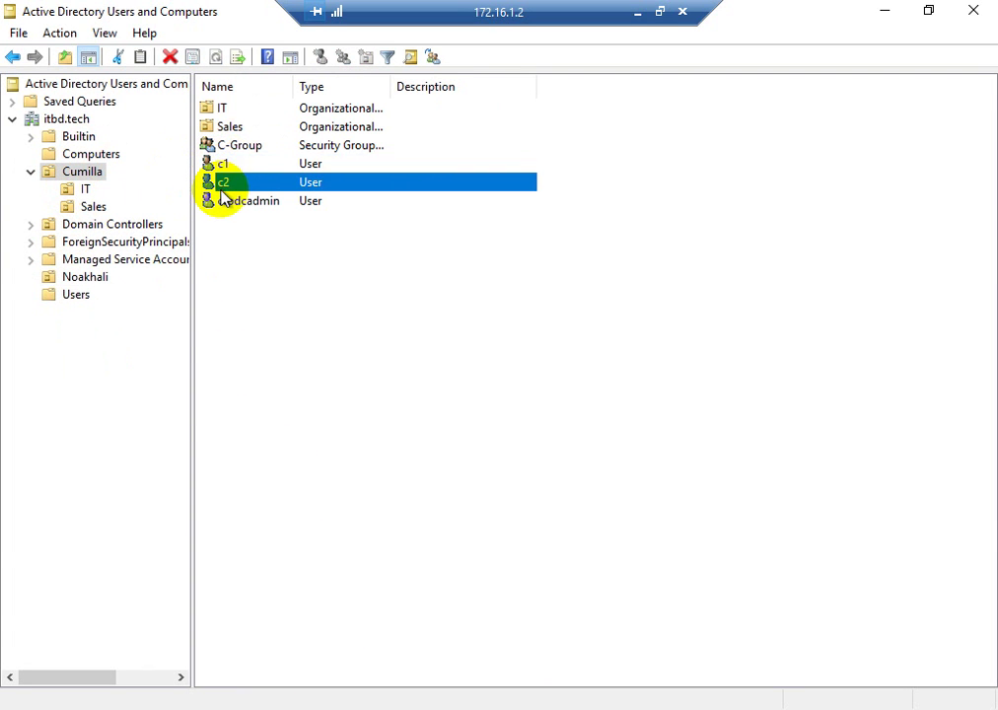
pyautogui.click(223, 164)
pyautogui.click(223, 182)
pyautogui.click(219, 164)
pyautogui.click(221, 177)
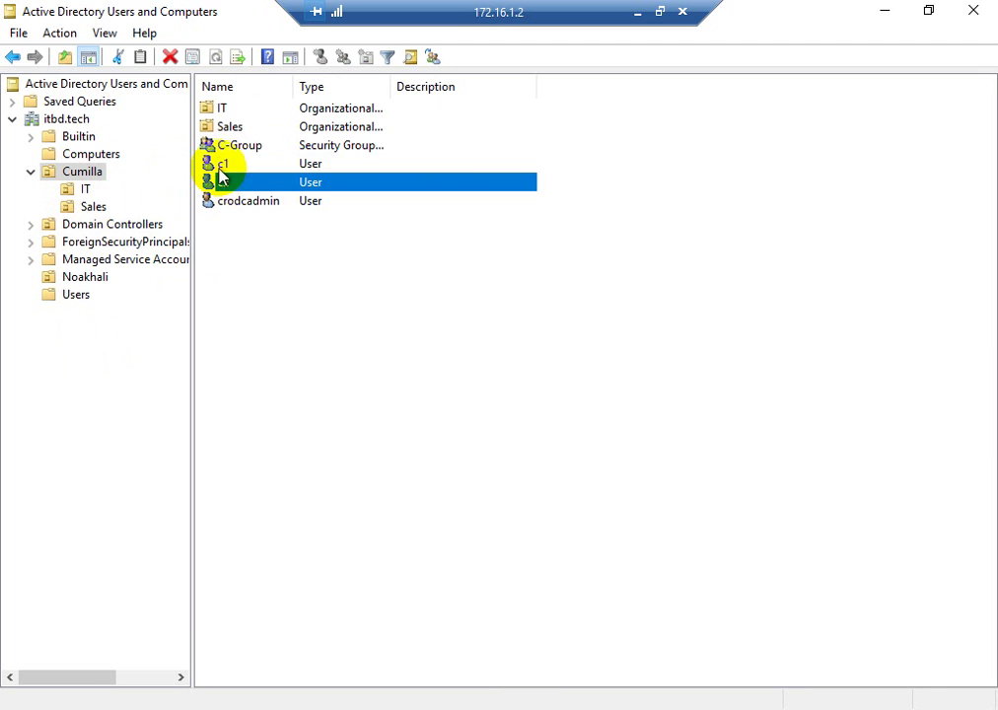
pyautogui.click(223, 164)
pyautogui.click(221, 179)
pyautogui.click(225, 164)
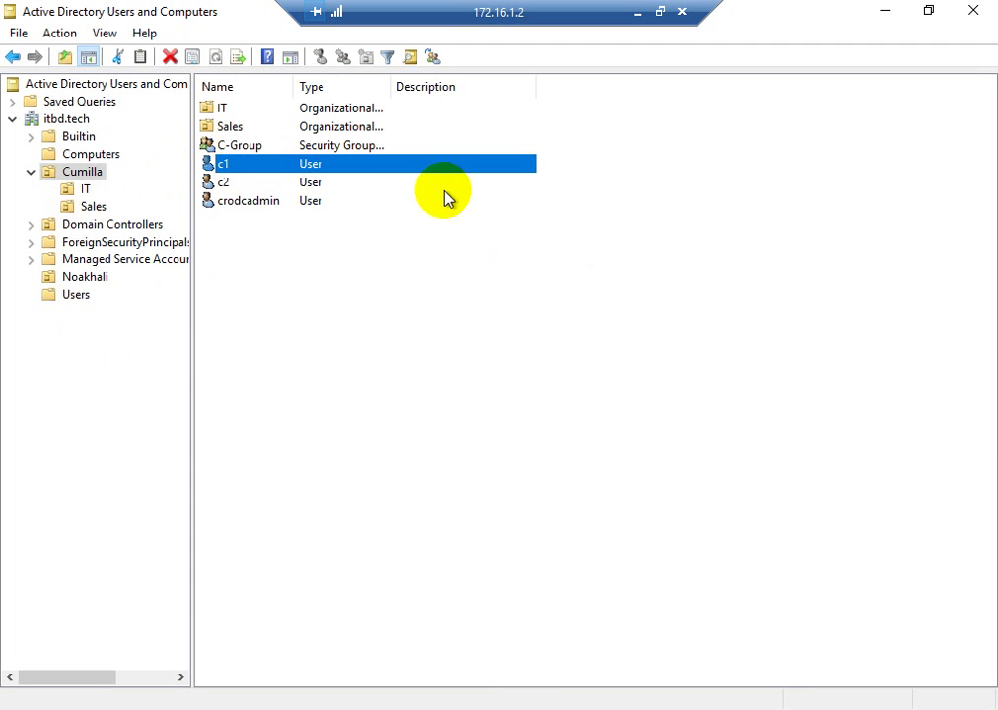
pyautogui.click(220, 179)
pyautogui.click(219, 163)
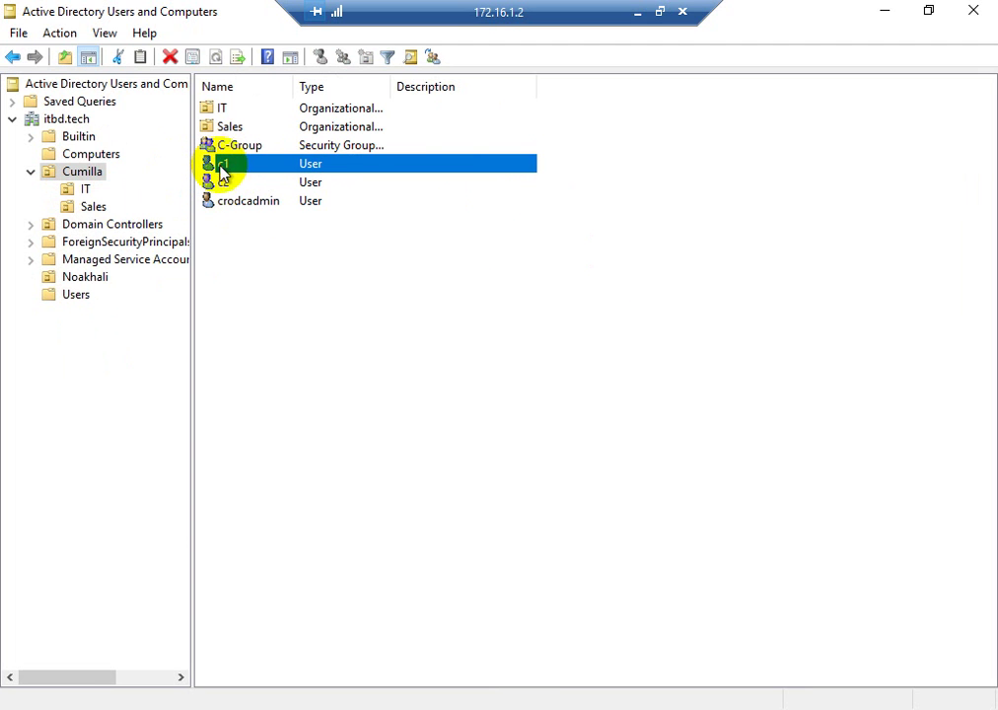
pyautogui.click(224, 201)
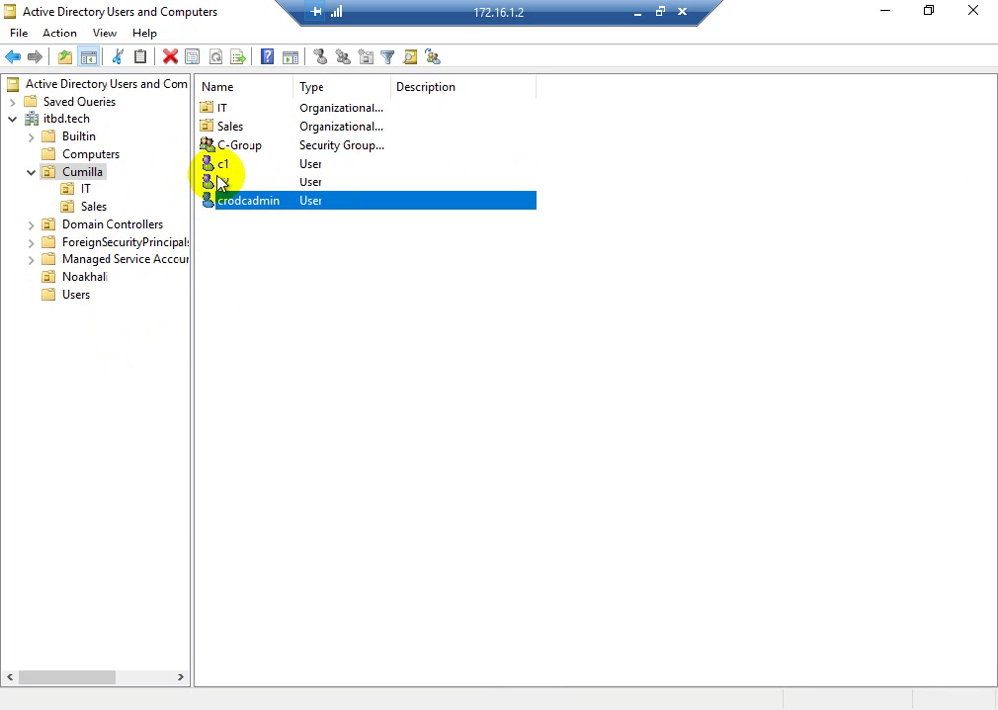
pyautogui.click(221, 182)
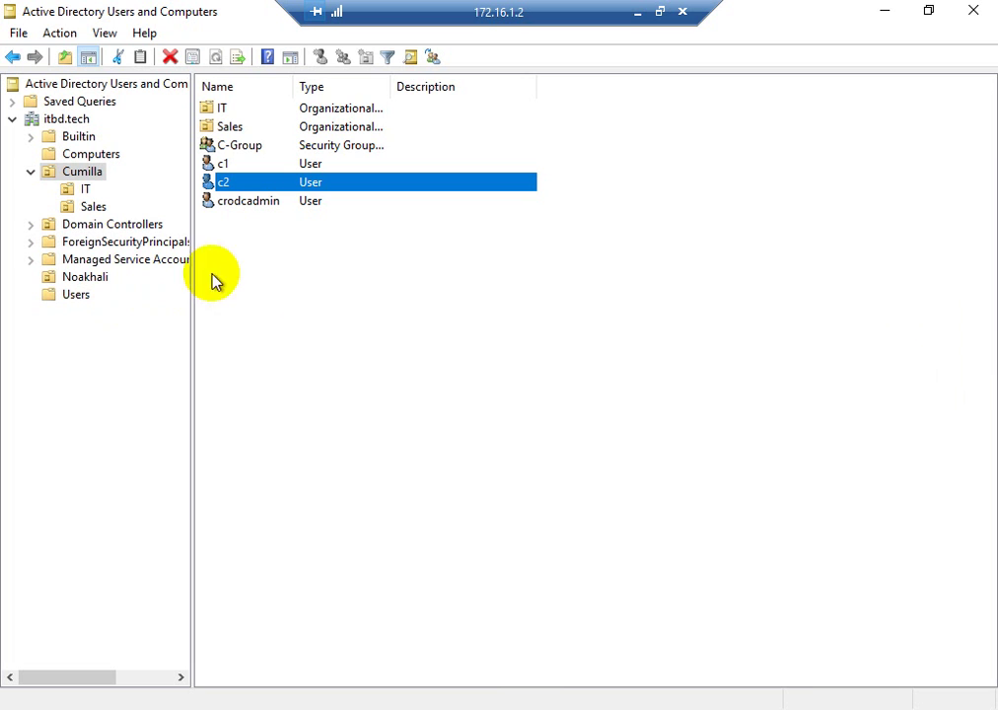
pyautogui.click(77, 296)
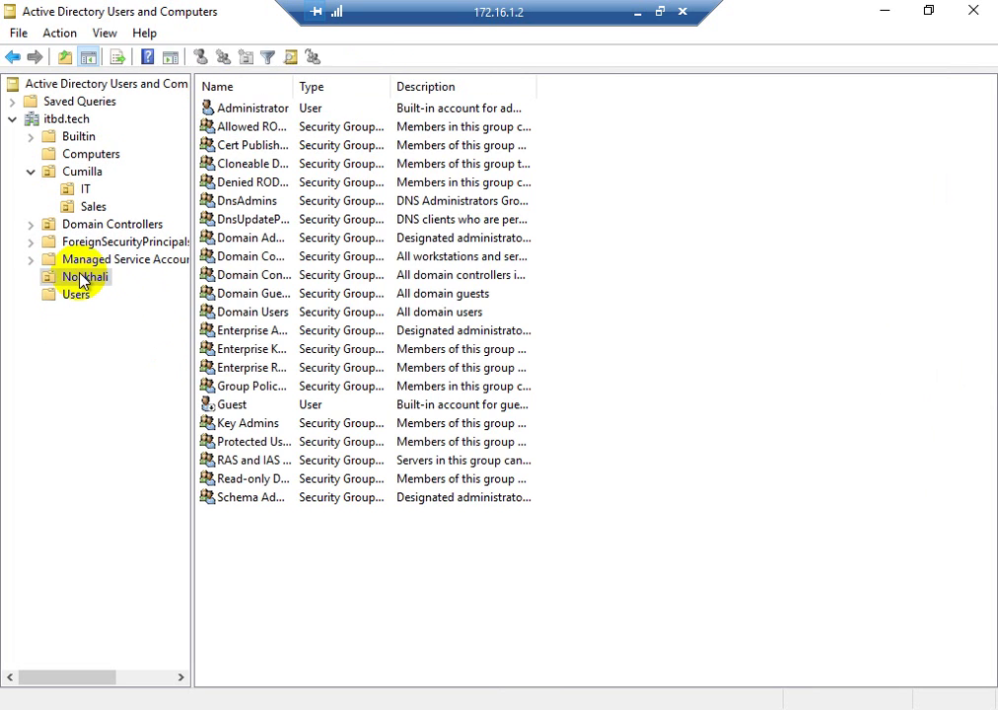
pyautogui.click(83, 277)
pyautogui.click(239, 168)
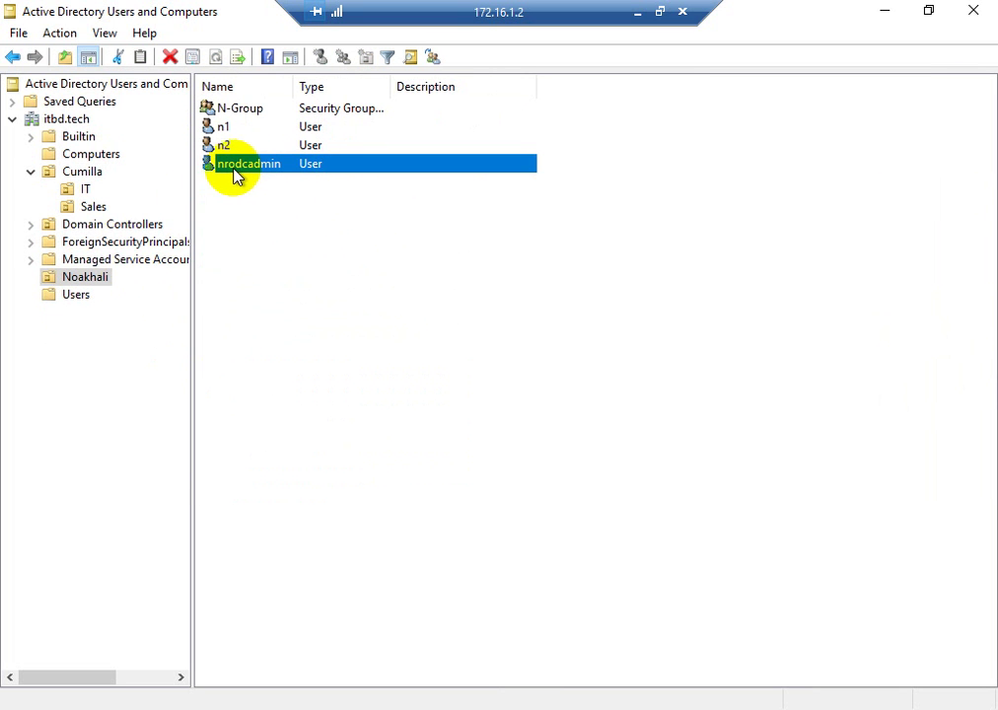
pyautogui.click(79, 175)
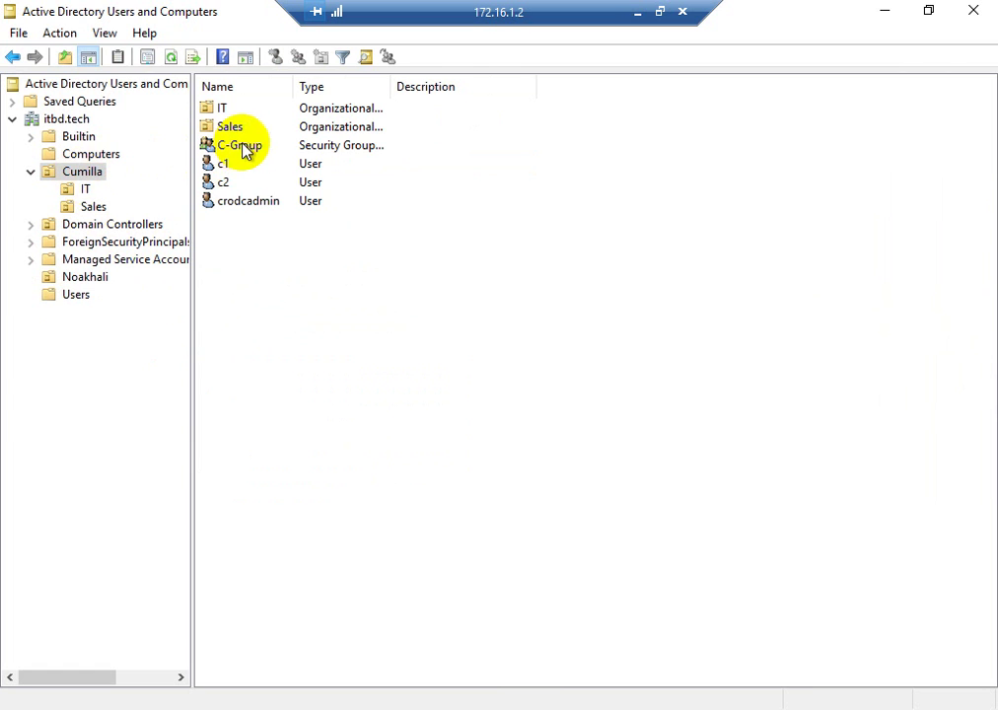
pyautogui.click(237, 202)
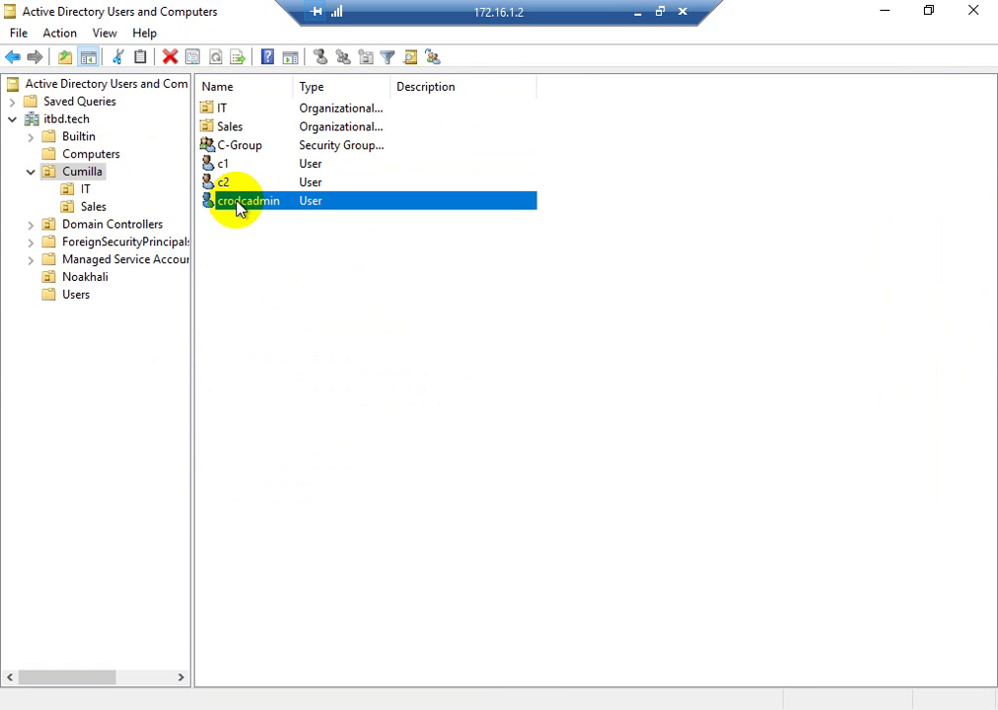
pyautogui.click(459, 314)
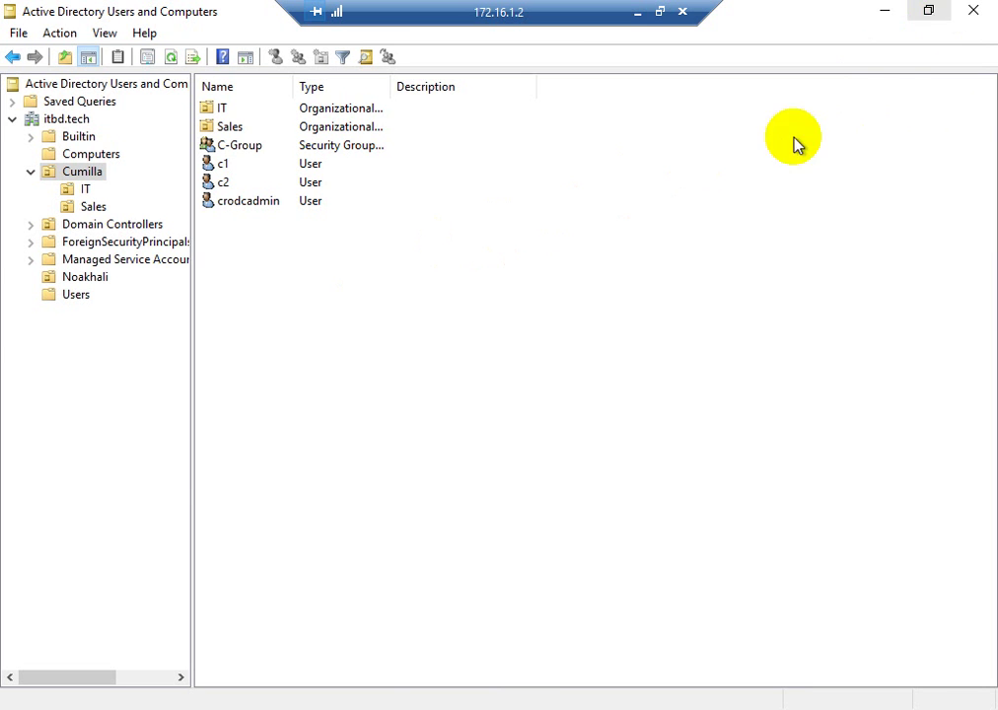
pyautogui.click(637, 11)
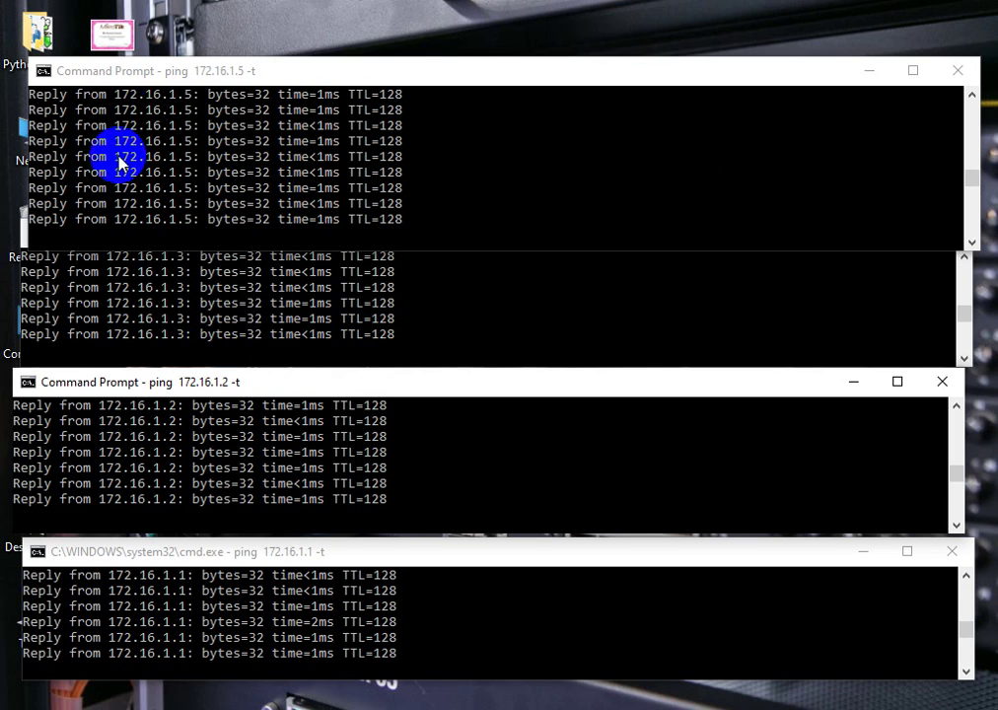
# - Start a new Remote Desktop connection to 172.16.1.3 with user name itbd\crodcadmin
pyautogui.moveTo(187, 73); pyautogui.dragTo(187, 56)
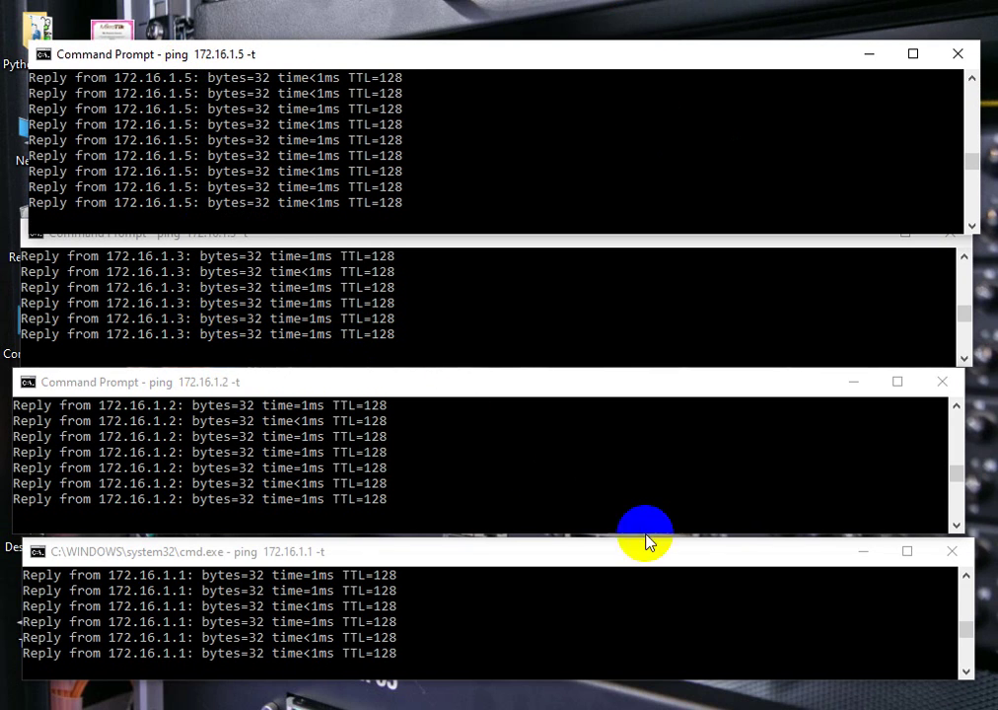
pyautogui.rightClick(745, 709)
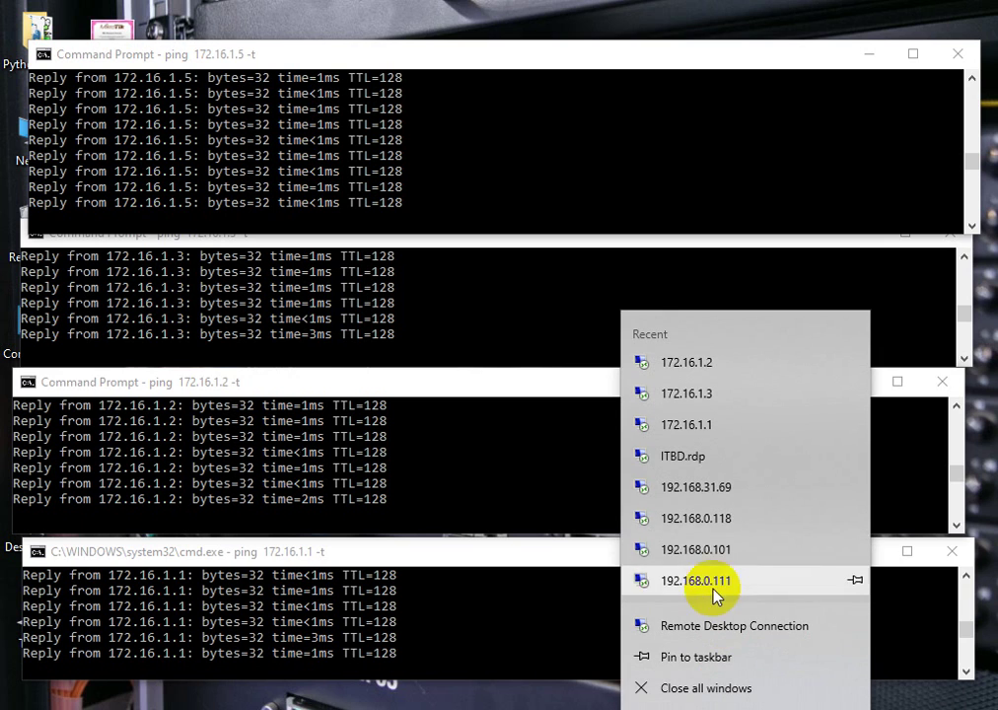
pyautogui.click(706, 631)
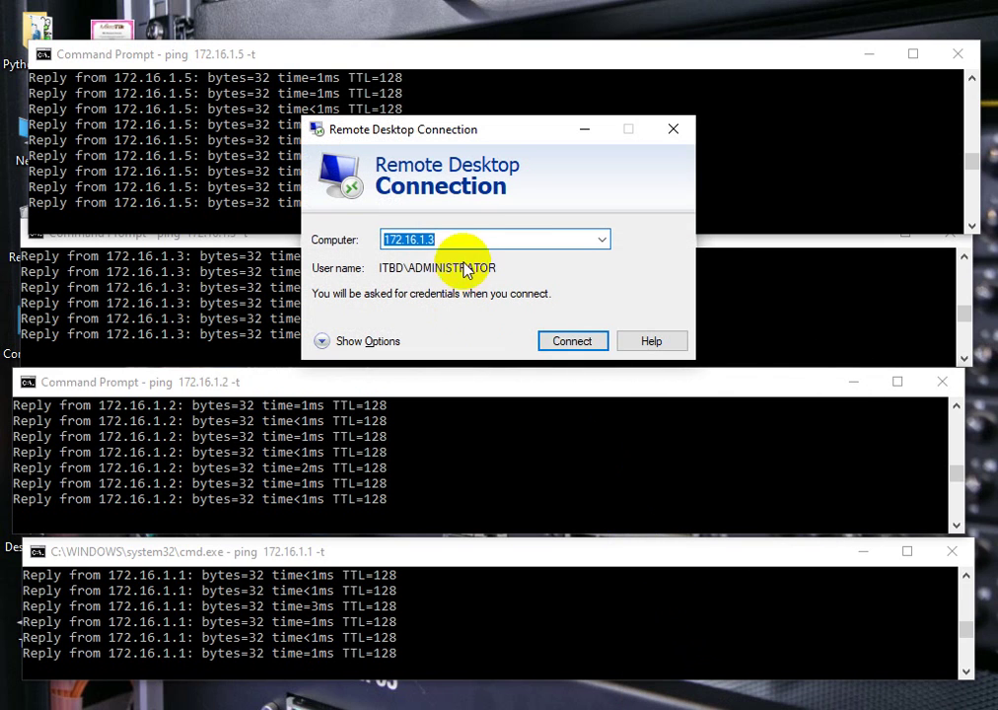
pyautogui.click(325, 345)
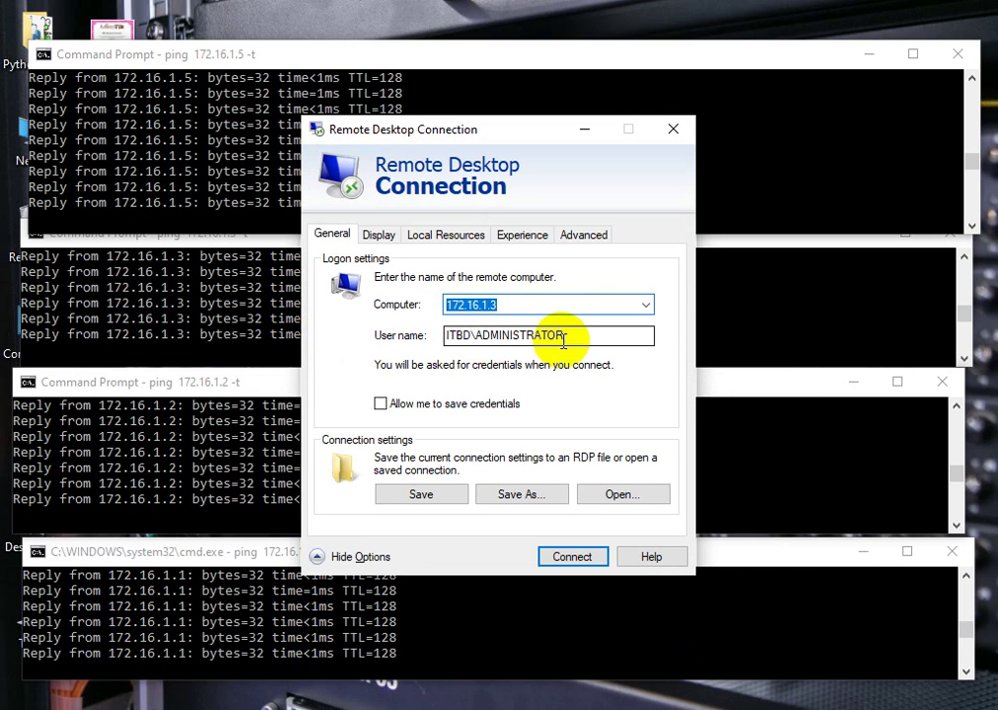
pyautogui.moveTo(564, 338); pyautogui.dragTo(338, 329)
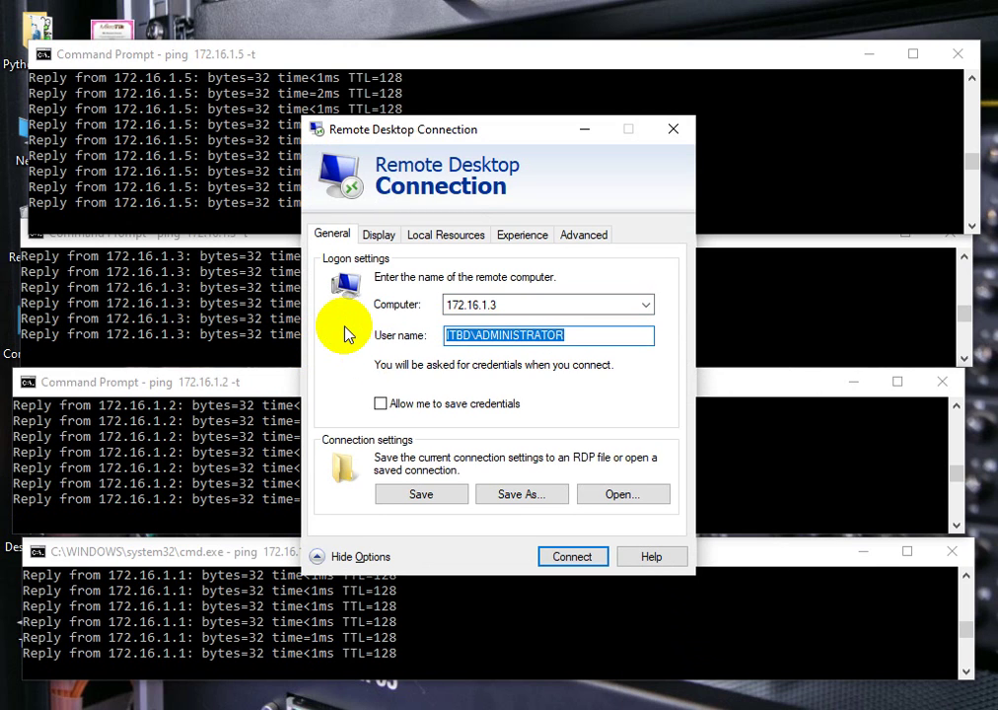
pyautogui.write('ro')
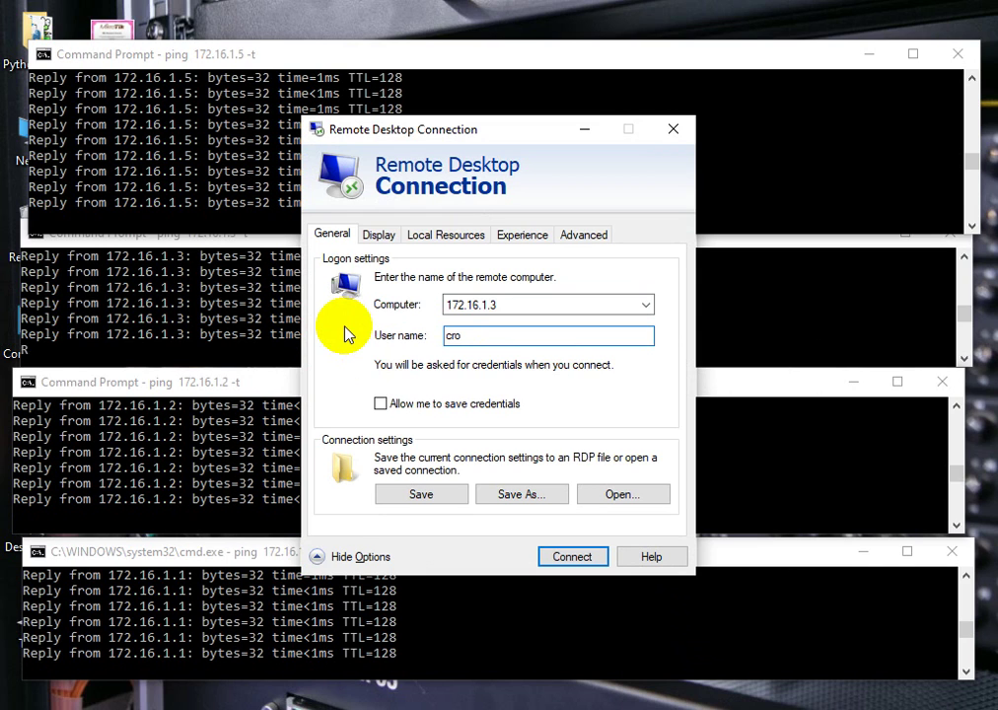
pyautogui.write('dcadmin')
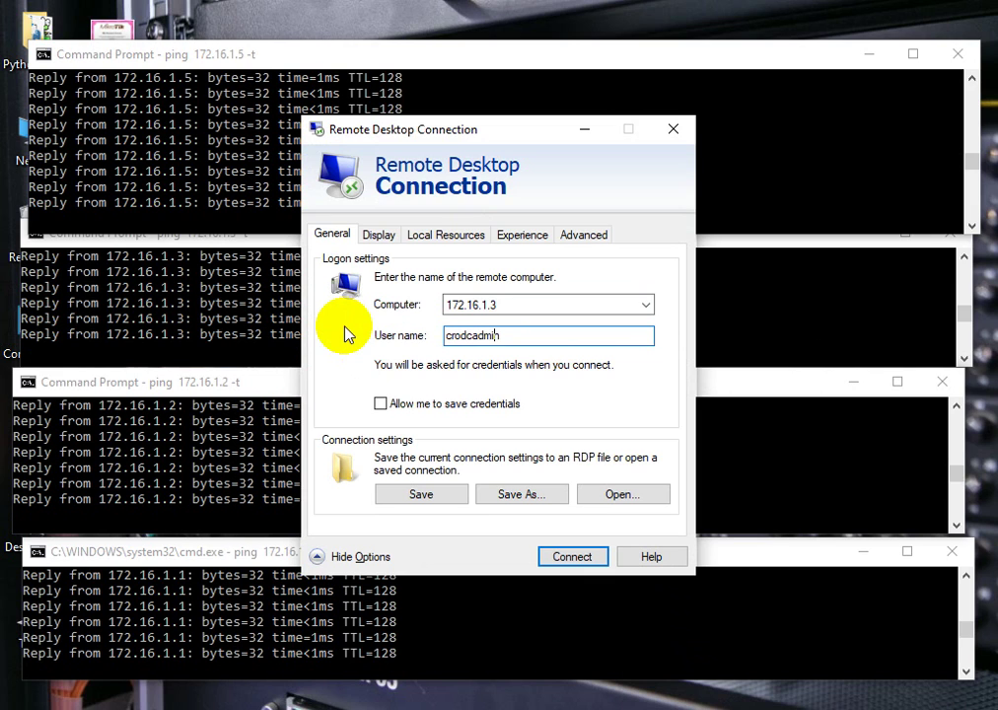
pyautogui.press('Home')
pyautogui.write('itbd\\')
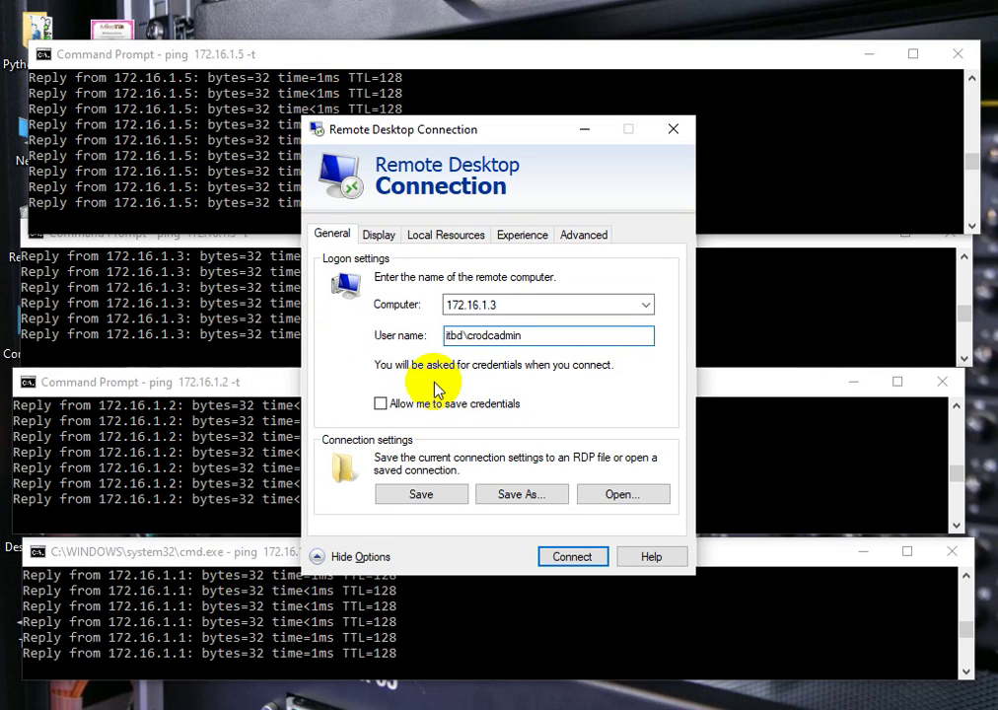
pyautogui.click(572, 557)
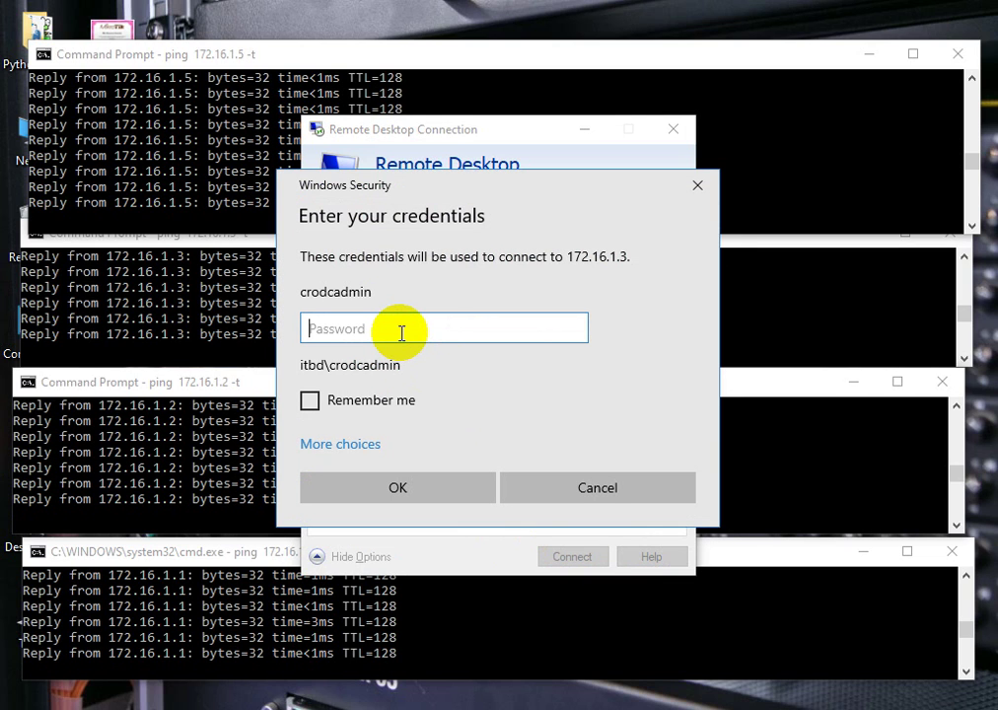
# - Enter crodcadmin's password twice after the failed logon, then switch to the 172.16.1.1 session
pyautogui.write('******')
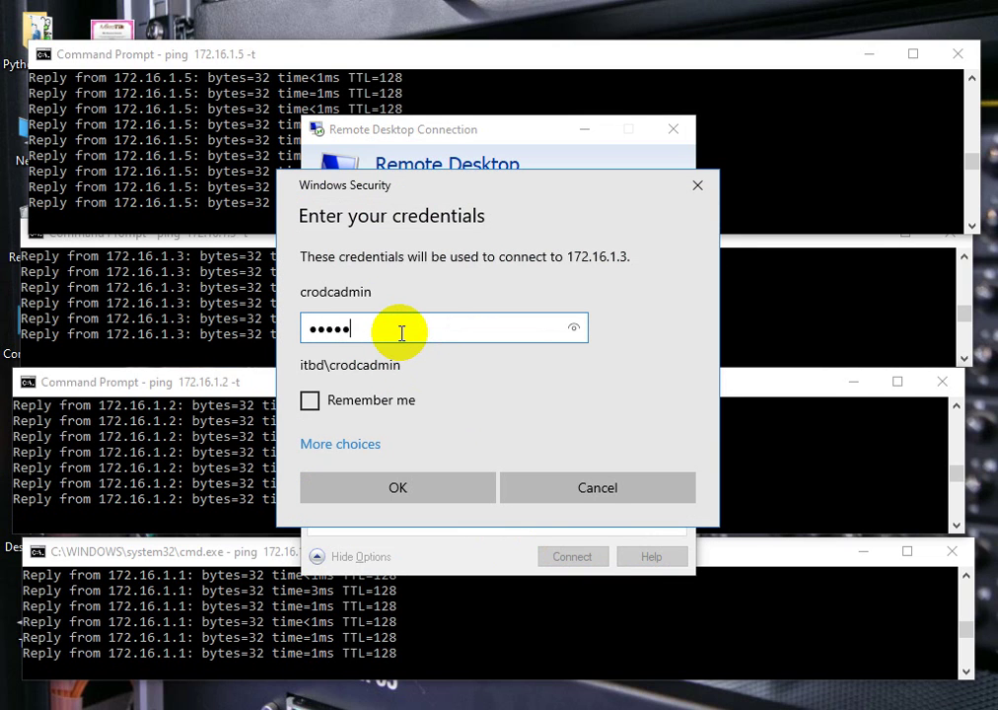
pyautogui.write('**')
pyautogui.click(385, 486)
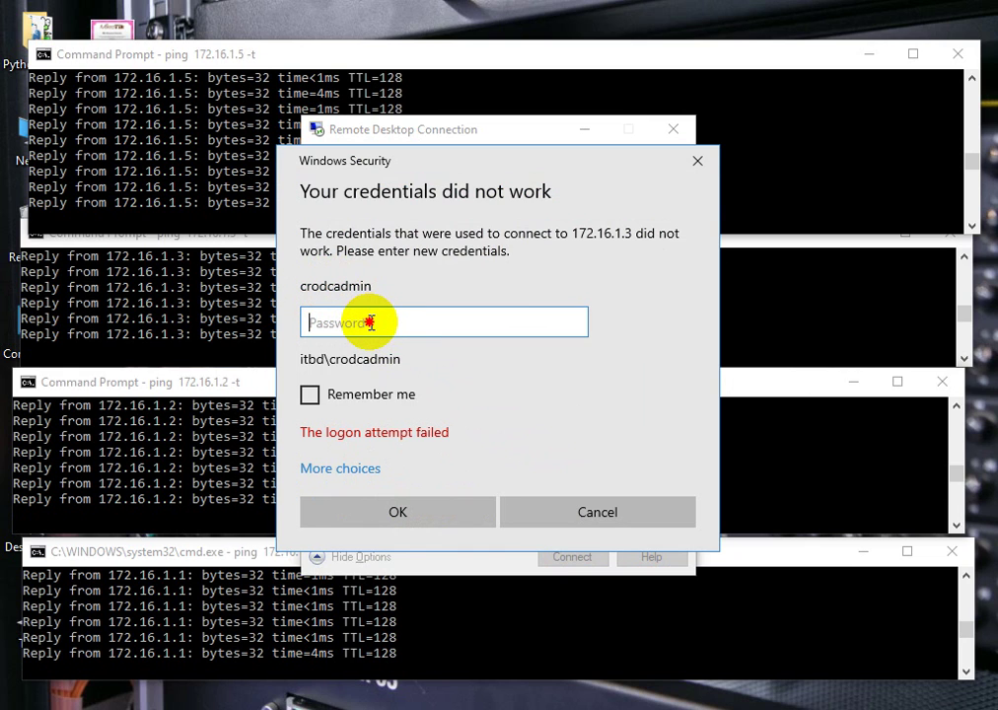
pyautogui.write('••••••')
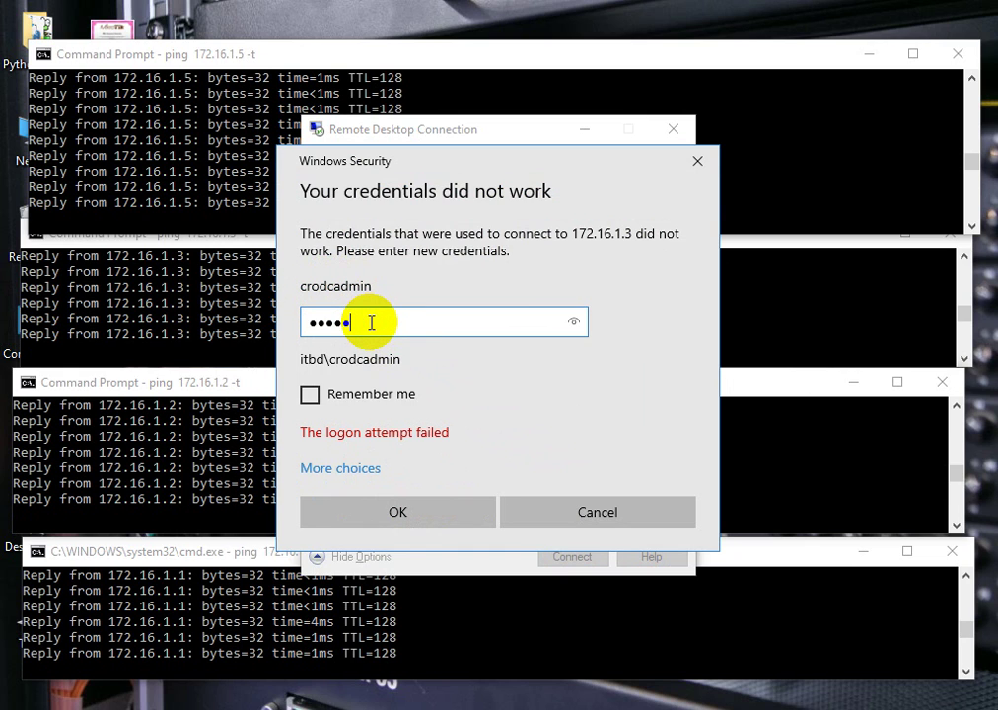
pyautogui.write('•••')
pyautogui.press('Return')
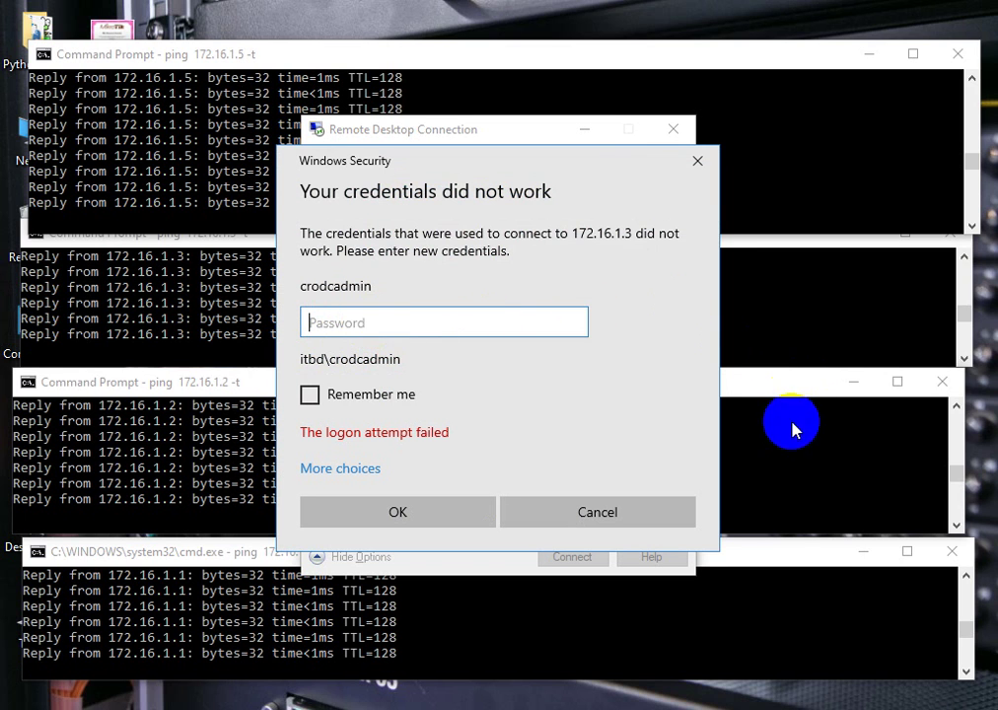
pyautogui.click(563, 627)
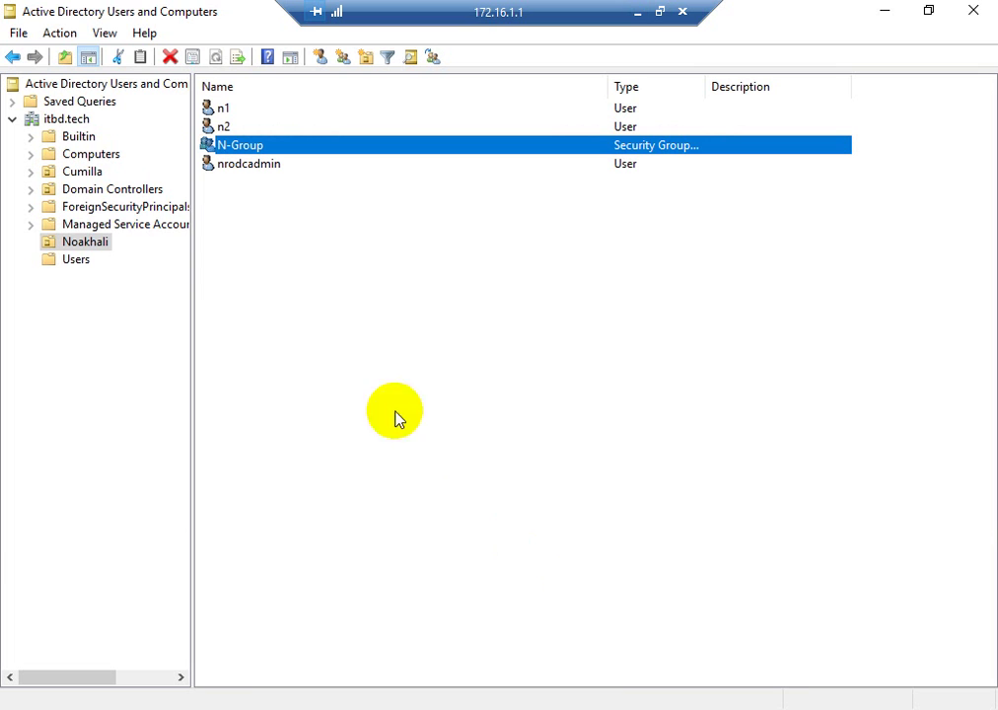
# - In Cumilla, start resetting crodcadmin's password with a new one, then minimize the 172.16.1.1 session
pyautogui.click(79, 173)
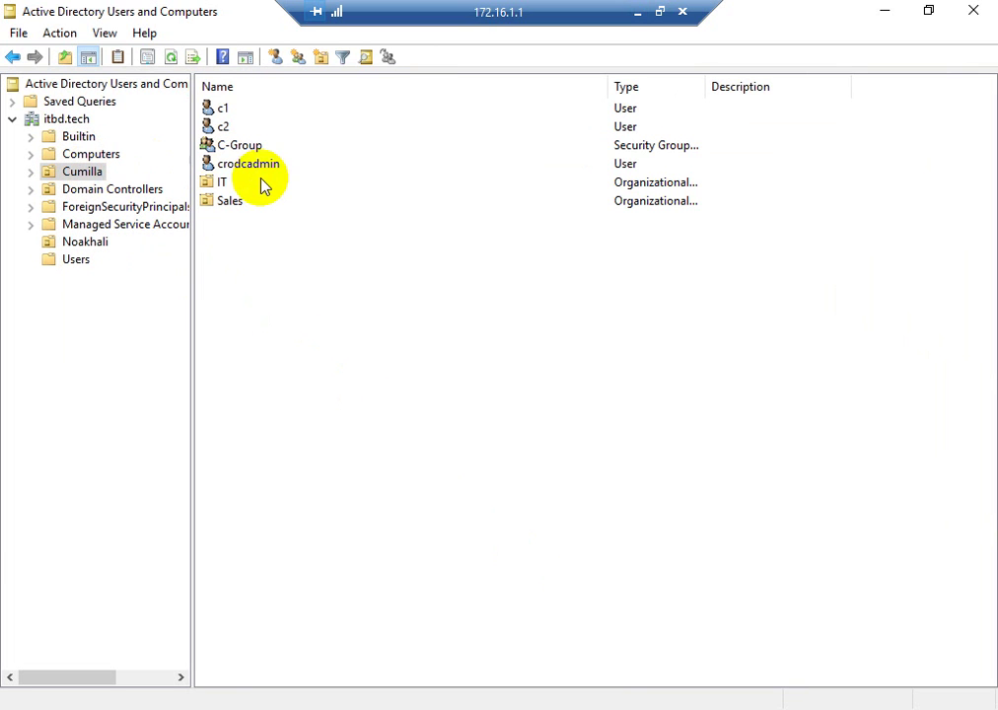
pyautogui.click(250, 167)
pyautogui.rightClick(250, 167)
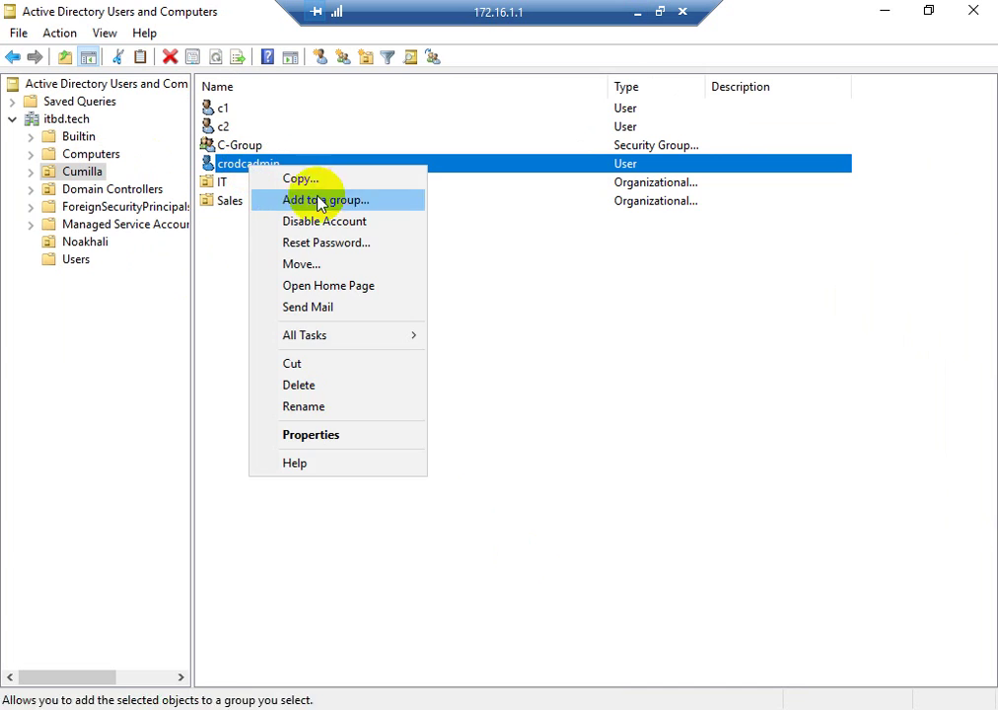
pyautogui.click(326, 243)
pyautogui.write('••')
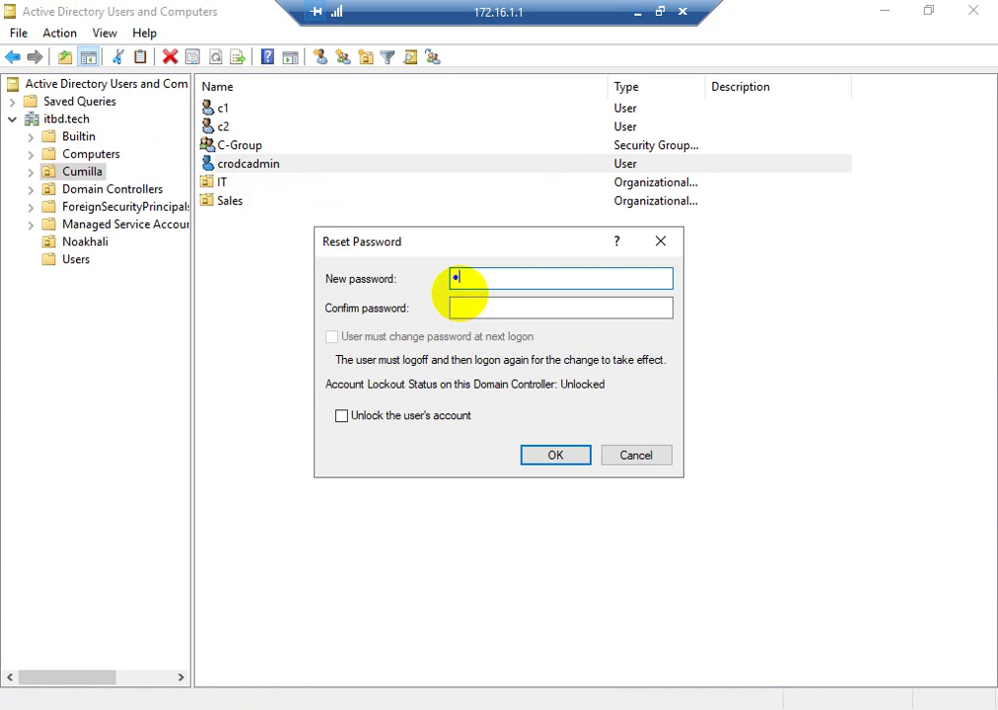
pyautogui.write('••••')
pyautogui.click(637, 12)
# - Enter crodcadmin's password and accept the certificate warning to connect to 172.16.1.3
pyautogui.write('••••')
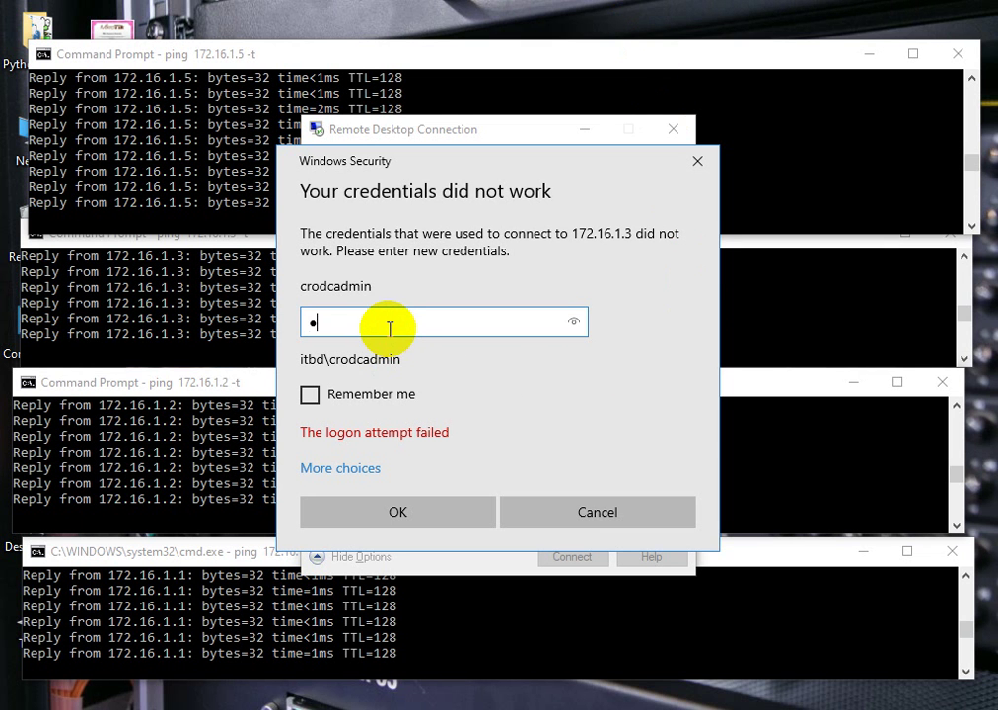
pyautogui.write('••••')
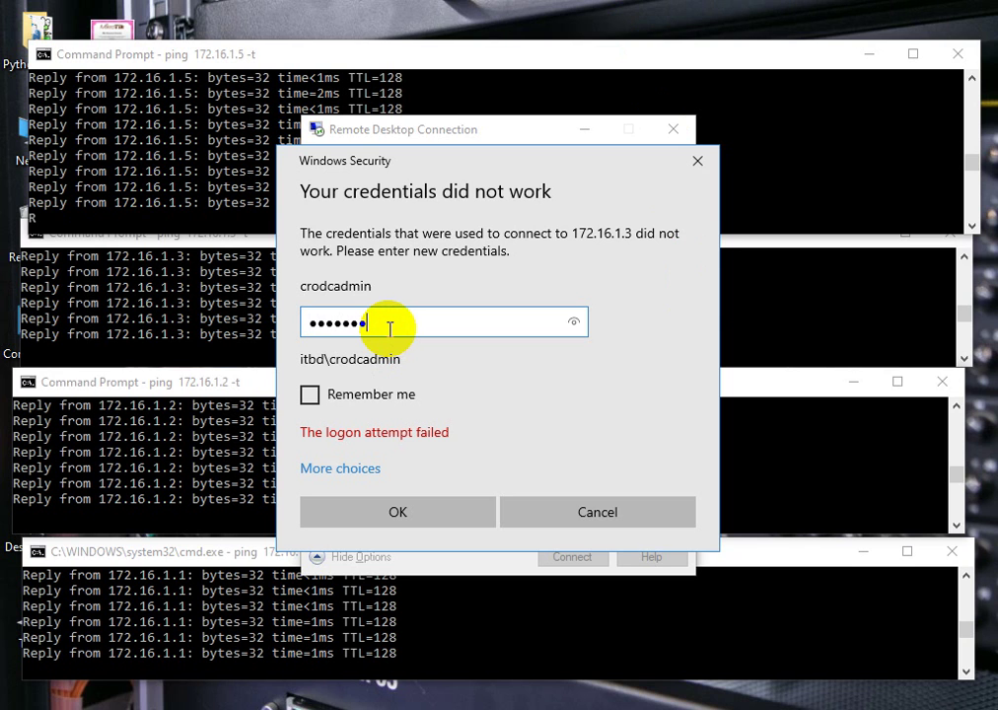
pyautogui.click(395, 515)
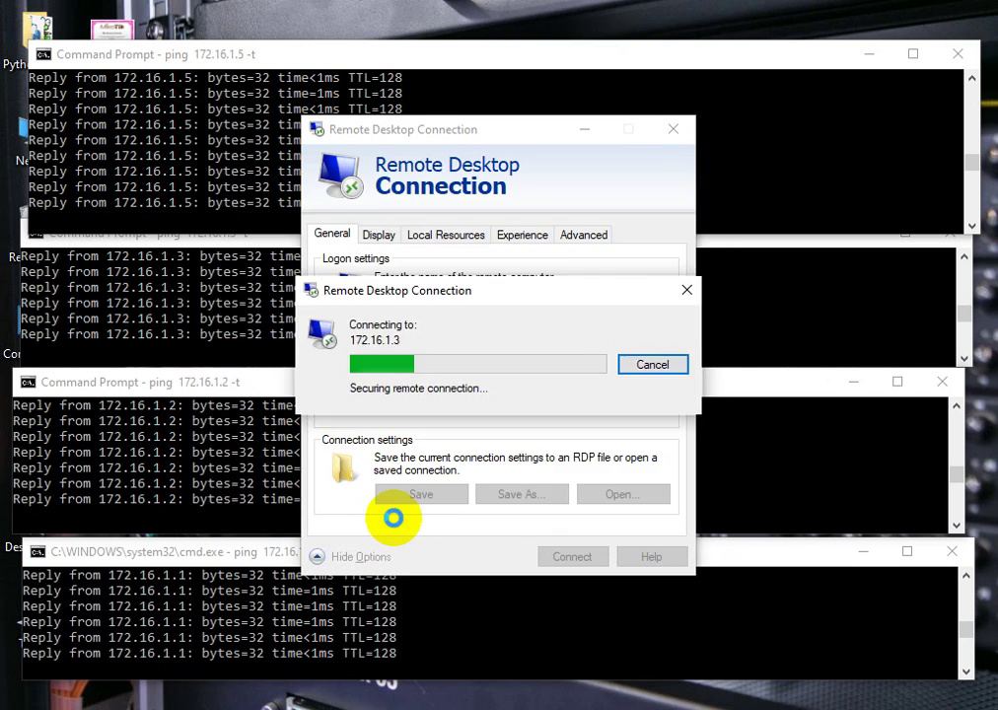
pyautogui.click(564, 516)
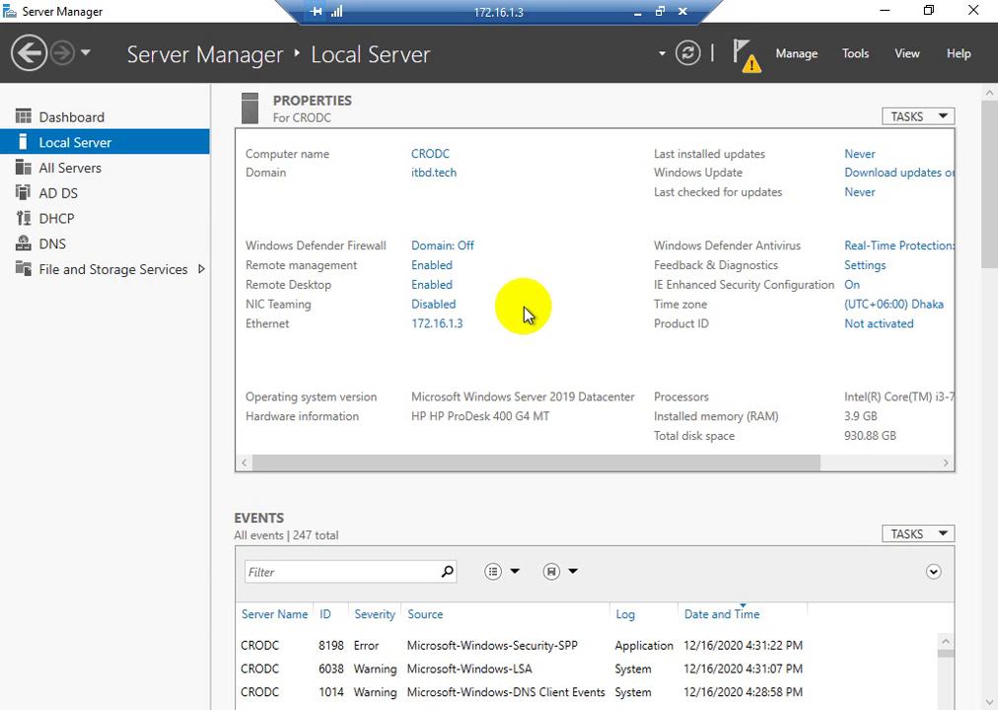
# - Run dsa.msc on CRODC, show itbd.tech's Users container maximized, then minimize the session
pyautogui.press('super+r')
pyautogui.write('dsa.msc')
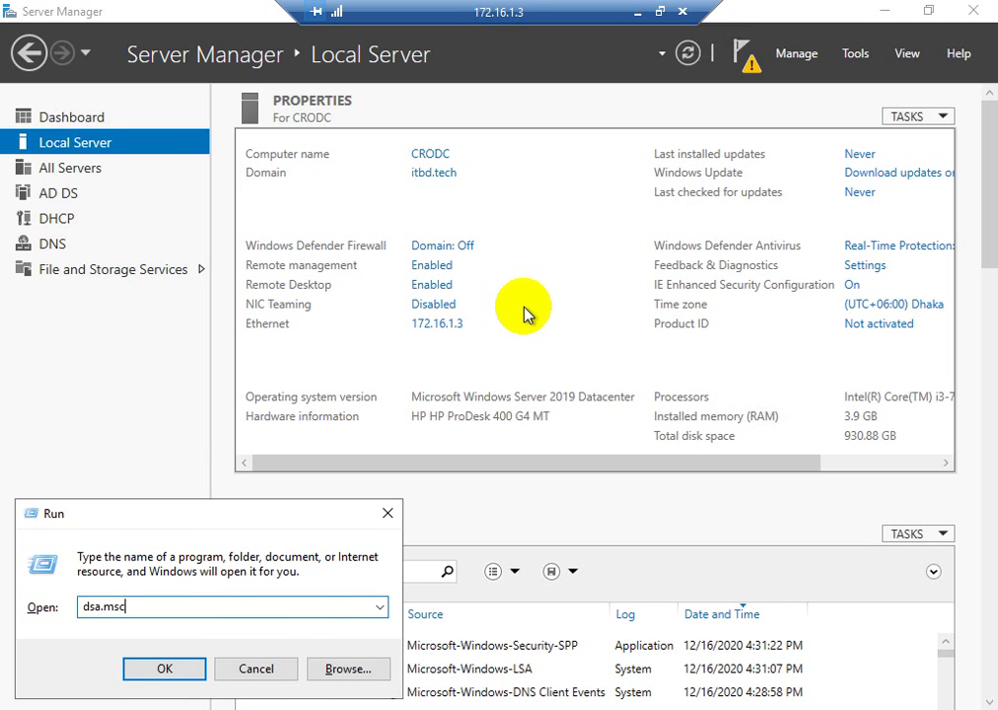
pyautogui.press('Return')
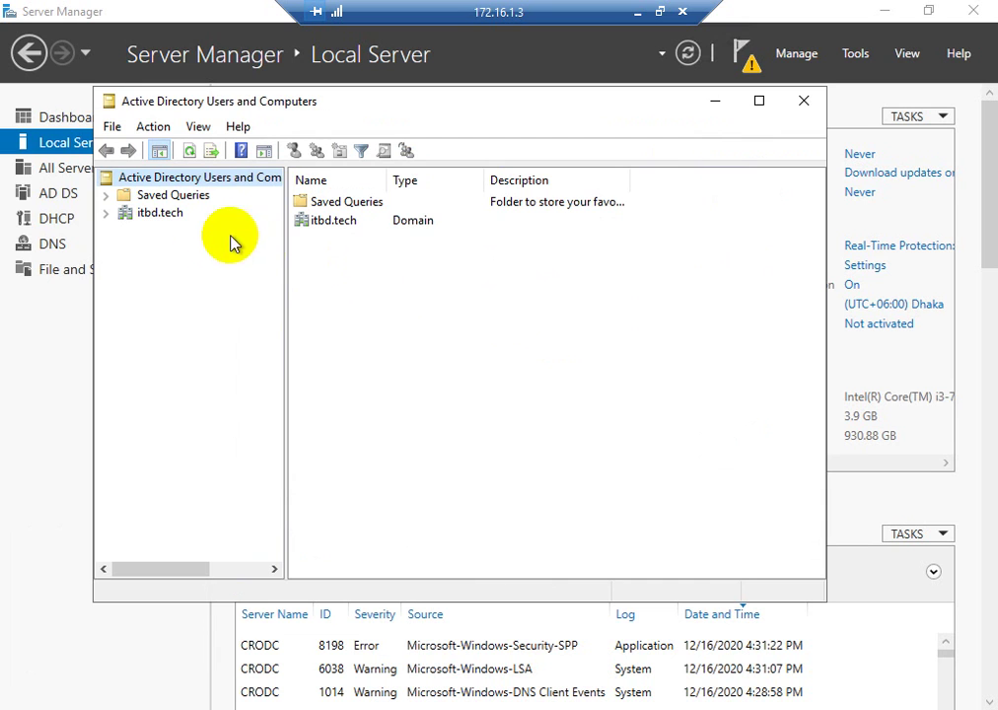
pyautogui.click(106, 213)
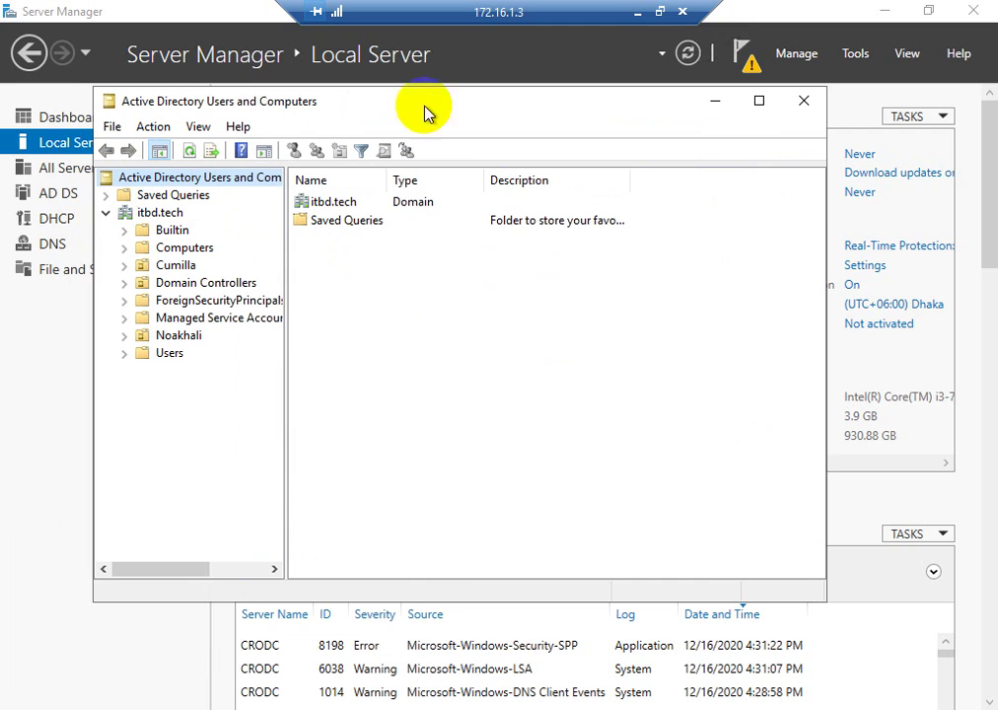
pyautogui.click(760, 101)
pyautogui.click(56, 254)
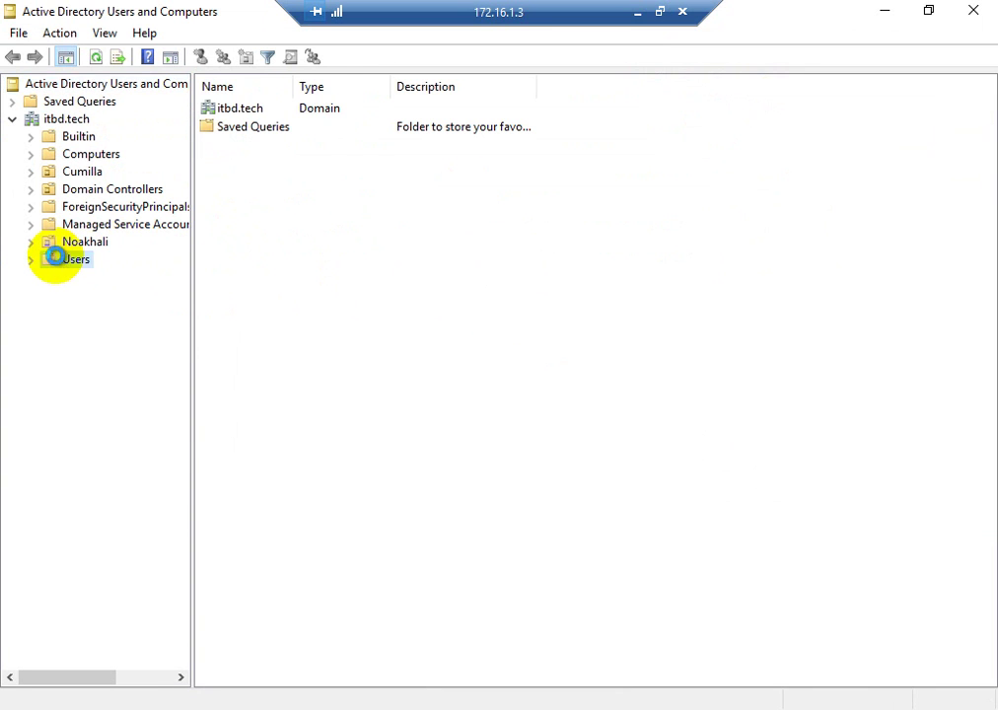
pyautogui.rightClick(839, 252)
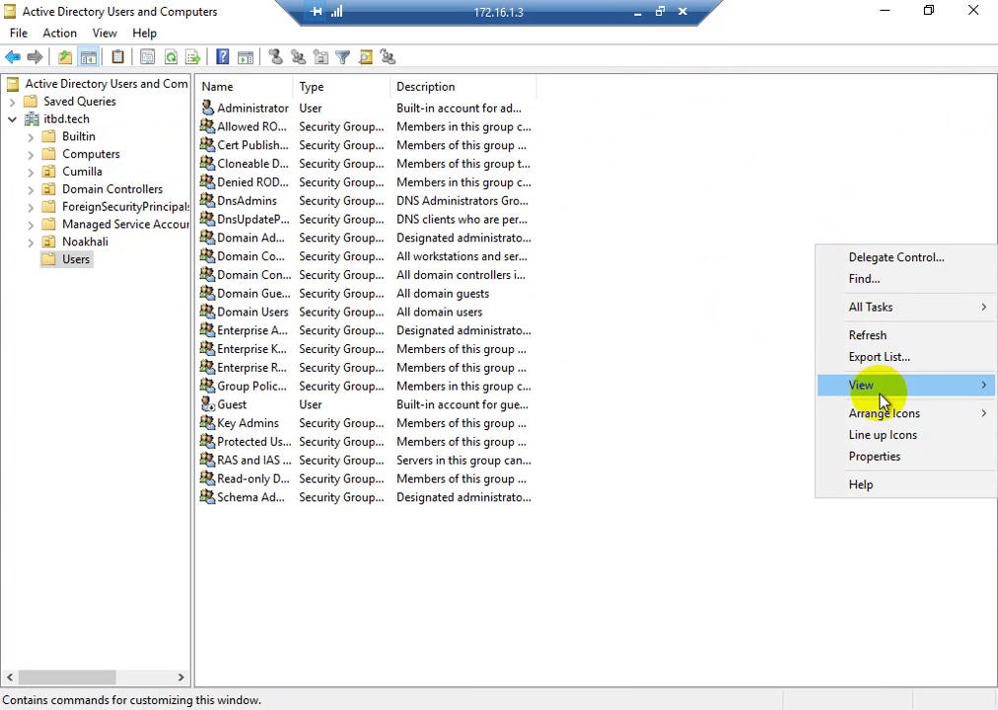
pyautogui.click(757, 202)
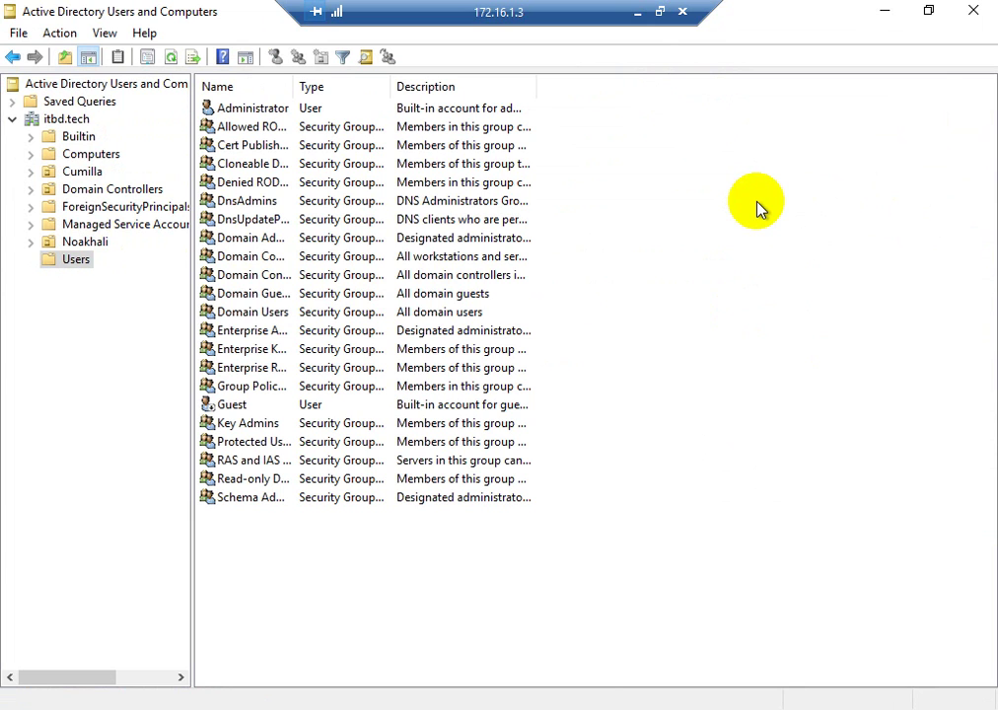
pyautogui.click(639, 11)
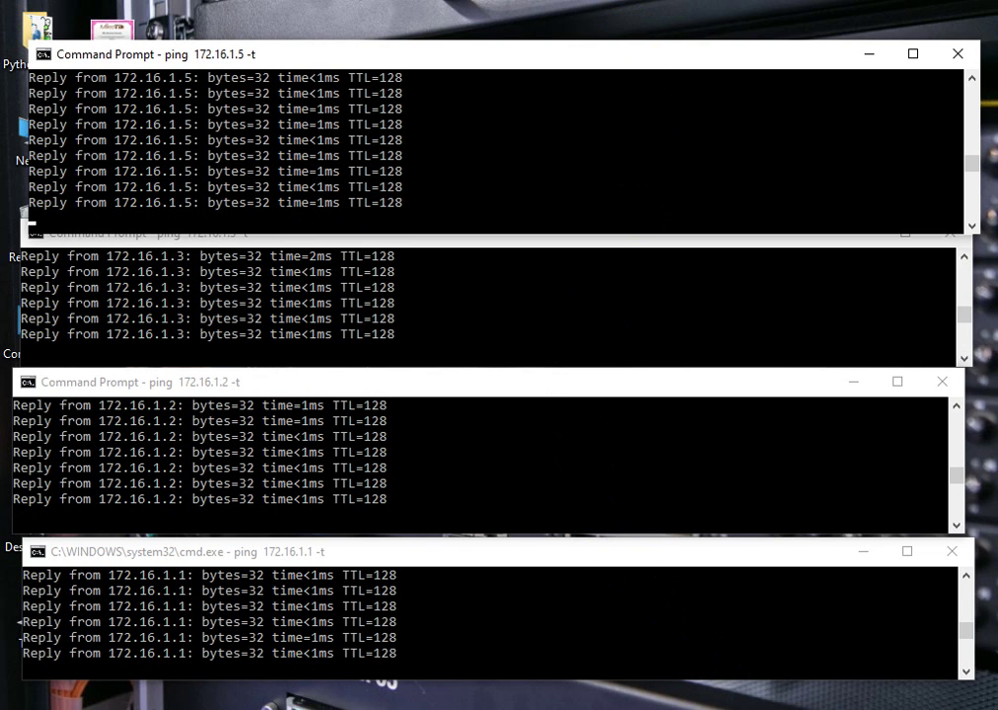
pyautogui.click(698, 708)
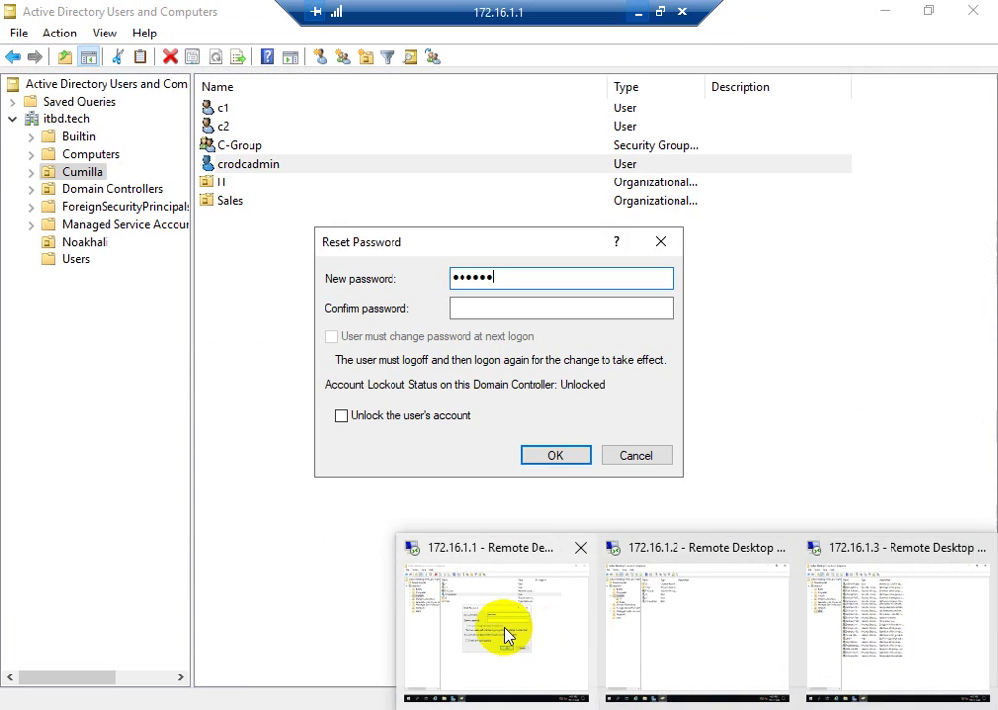
# - Back on 172.16.1.1, discard crodcadmin's password reset and browse the IT OU, crodcadmin and C-Group
pyautogui.click(506, 634)
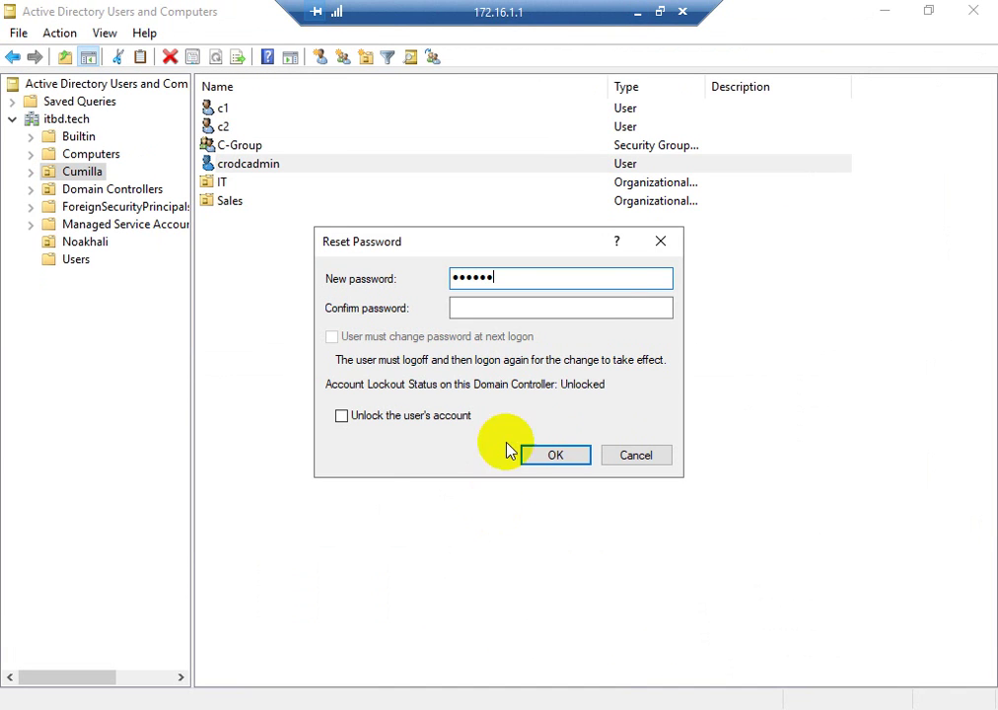
pyautogui.click(661, 240)
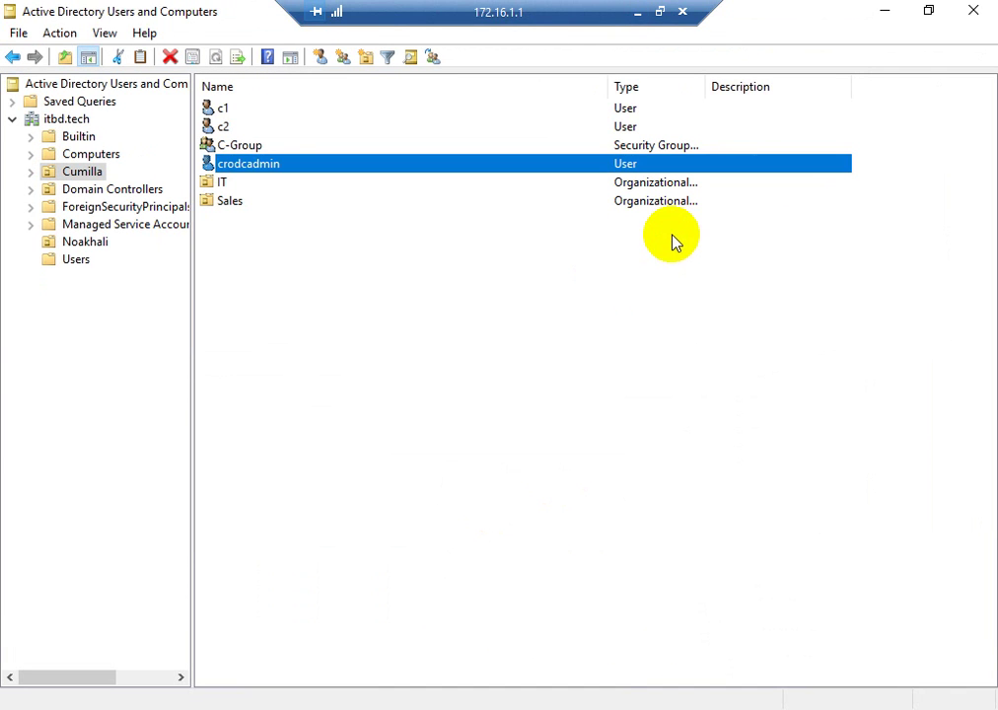
pyautogui.click(660, 182)
pyautogui.click(652, 164)
pyautogui.click(649, 148)
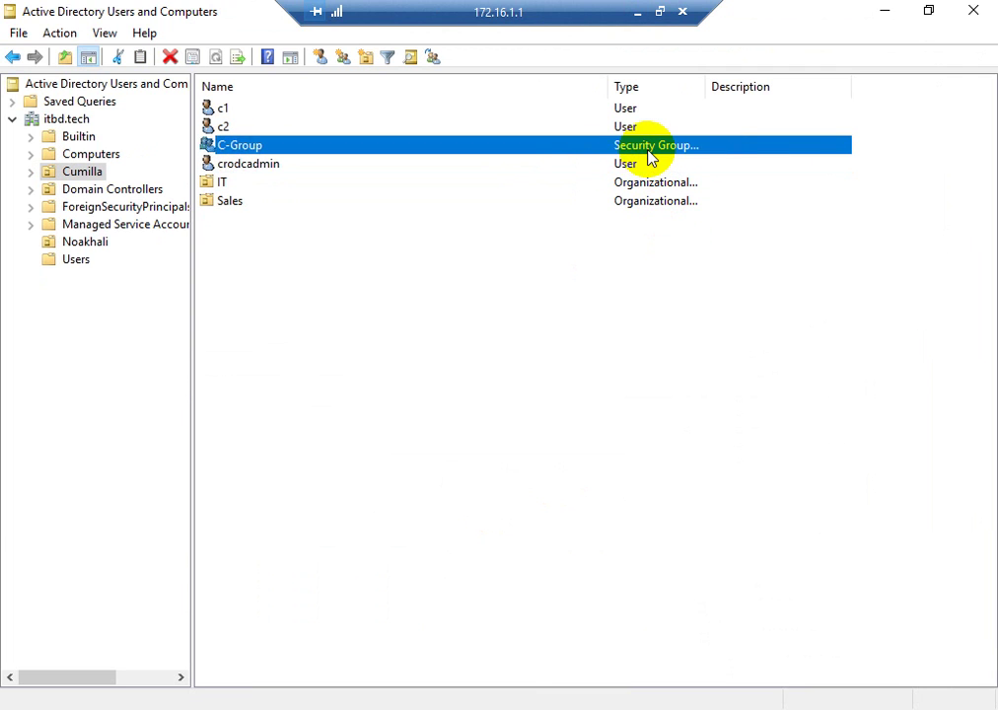
pyautogui.click(630, 180)
pyautogui.click(623, 165)
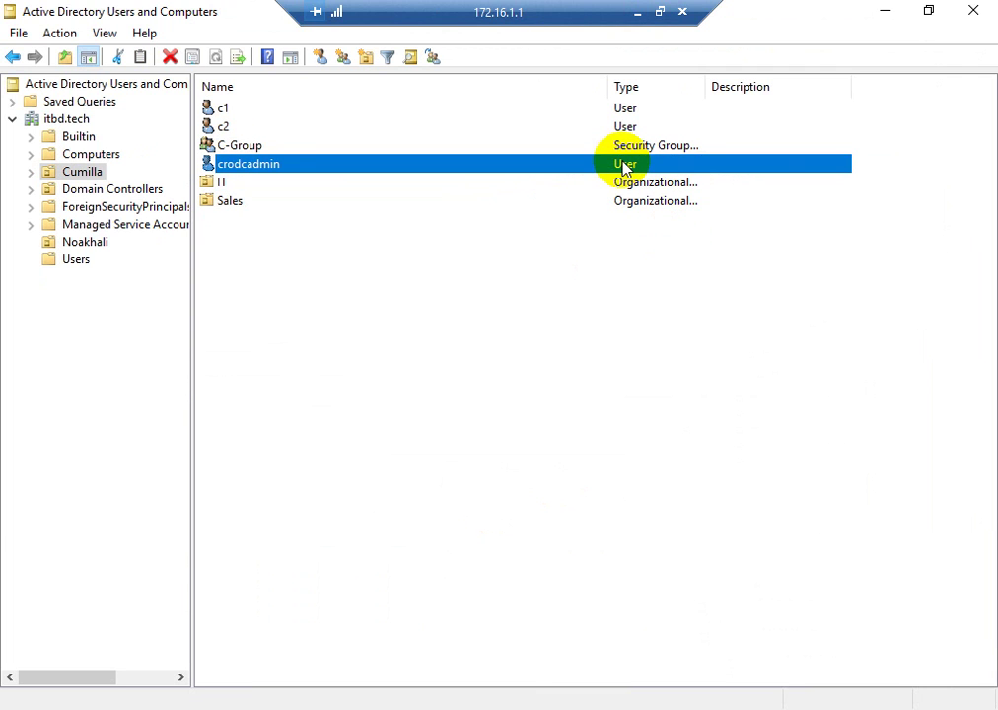
pyautogui.click(624, 188)
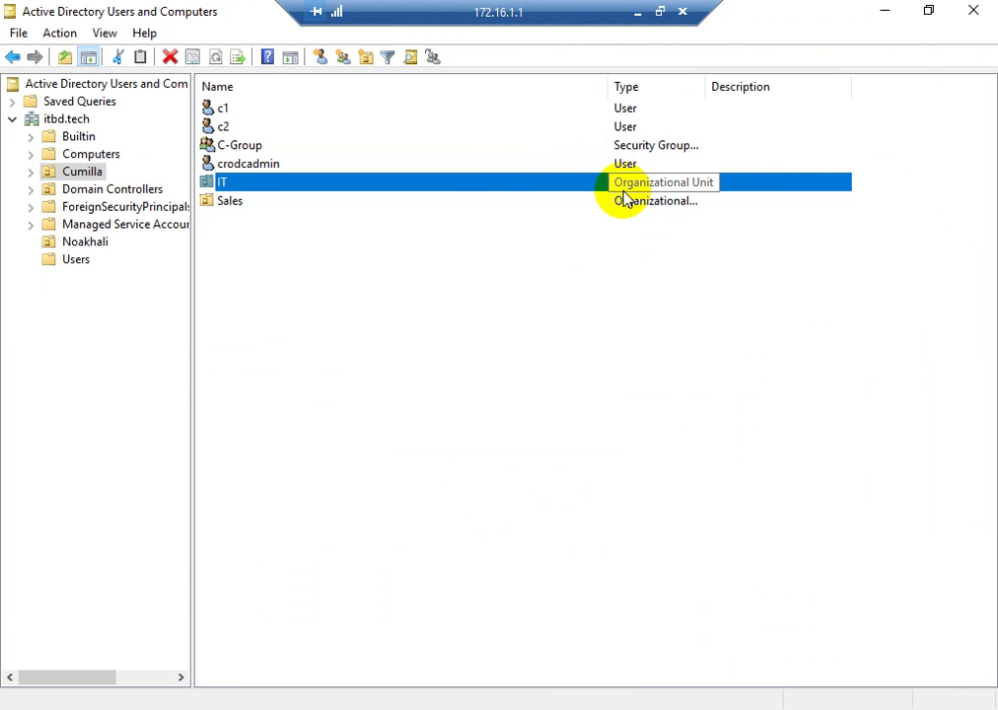
pyautogui.moveTo(555, 14); pyautogui.dragTo(475, 30)
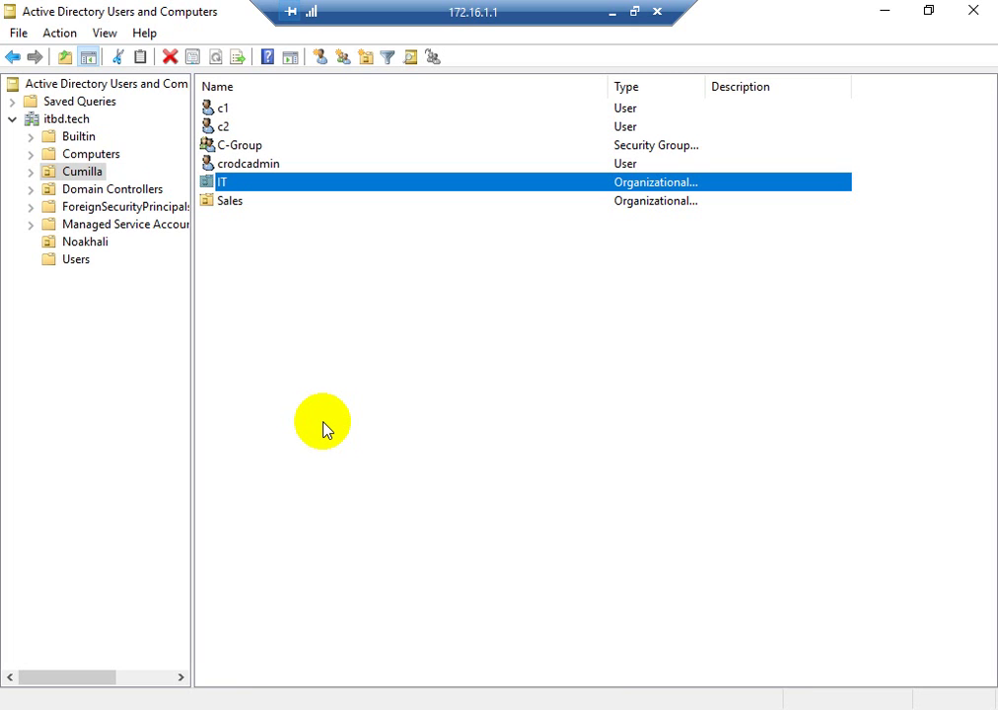
pyautogui.click(435, 385)
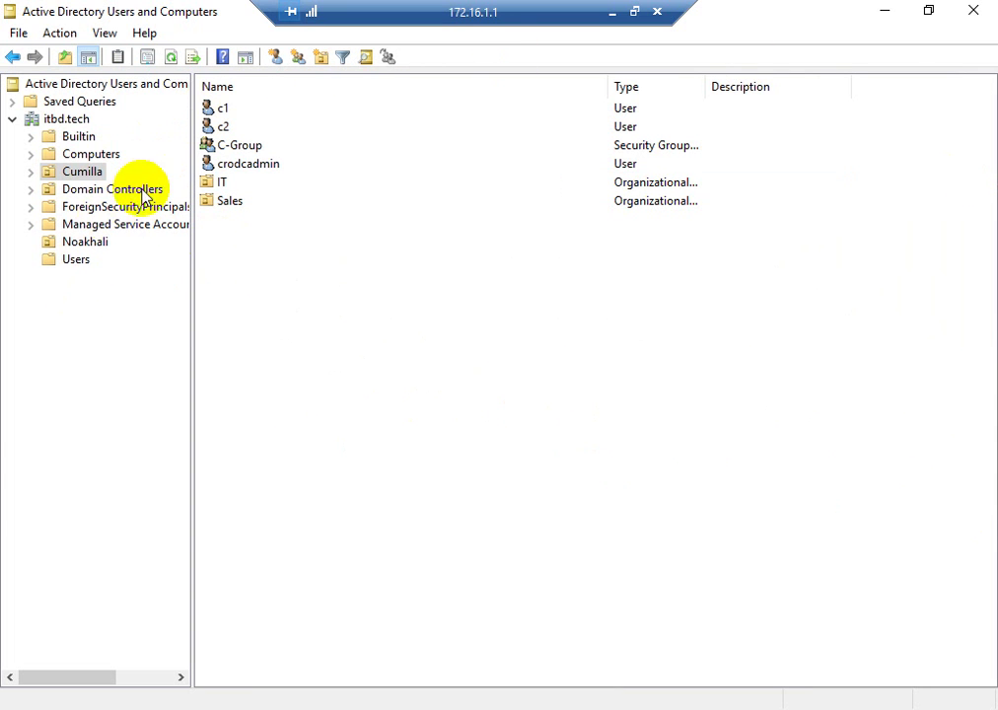
# - Select user c1, glance at the local desktop, then return to the 172.16.1.1 session
pyautogui.click(223, 107)
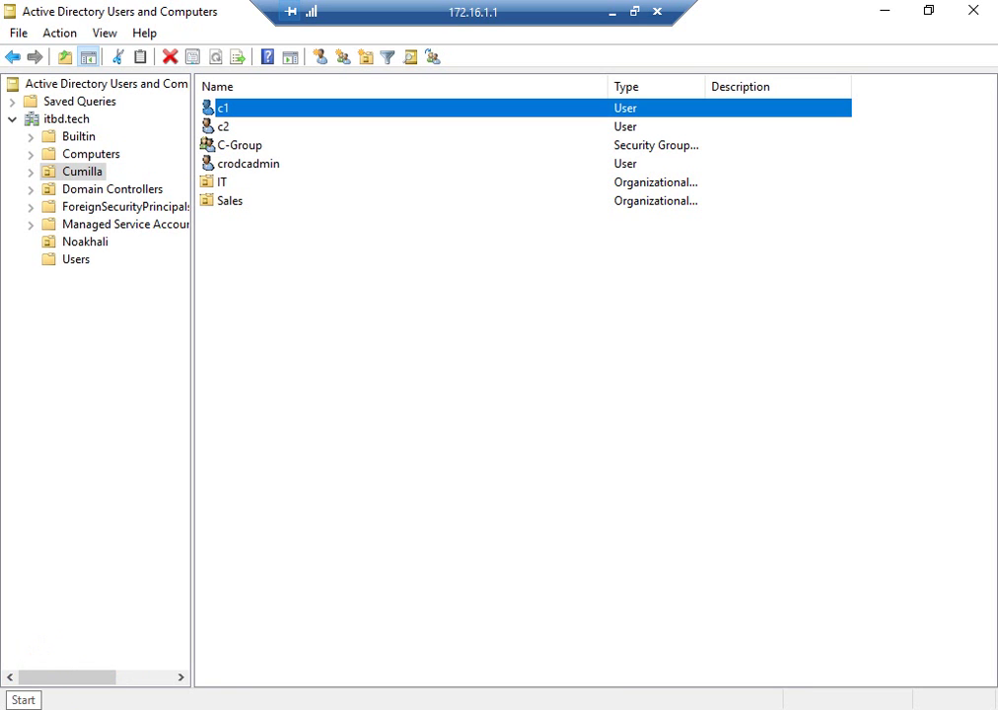
pyautogui.click(611, 12)
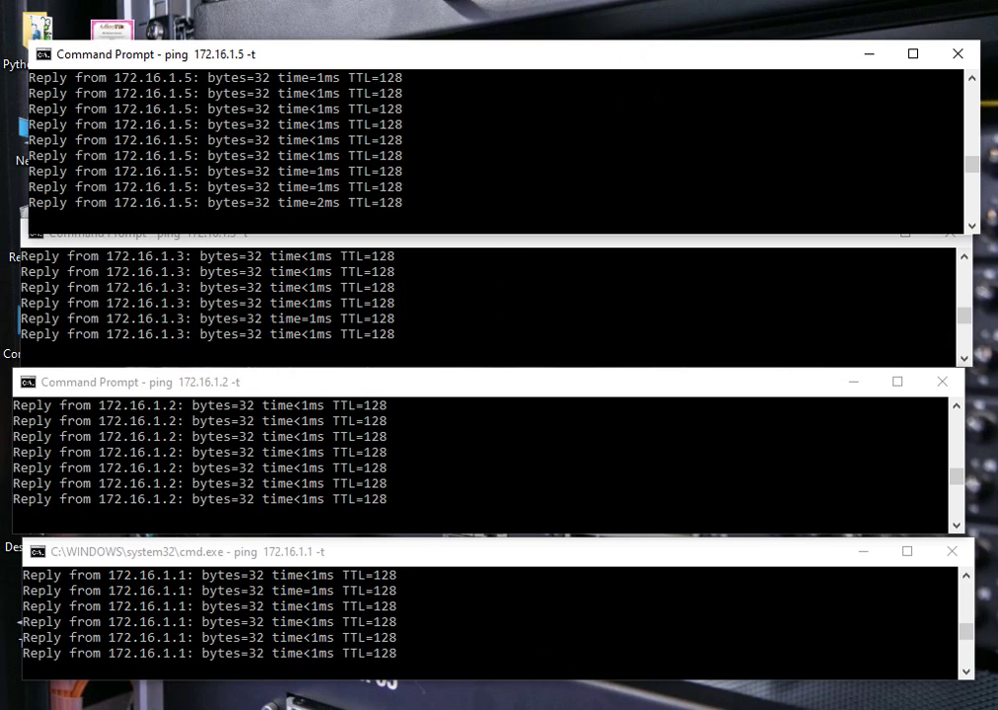
pyautogui.moveTo(636, 706)
pyautogui.click(498, 646)
pyautogui.click(443, 418)
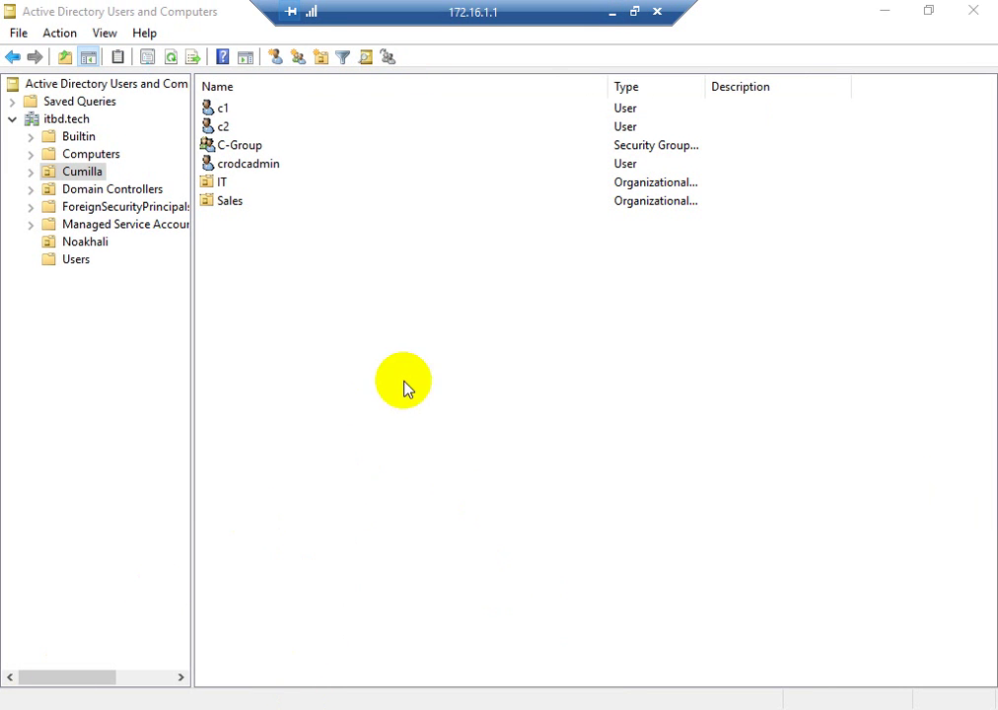
# - Open PowerShell on the remote server and type logoff, but close it without running
pyautogui.press('super')
pyautogui.click(476, 215)
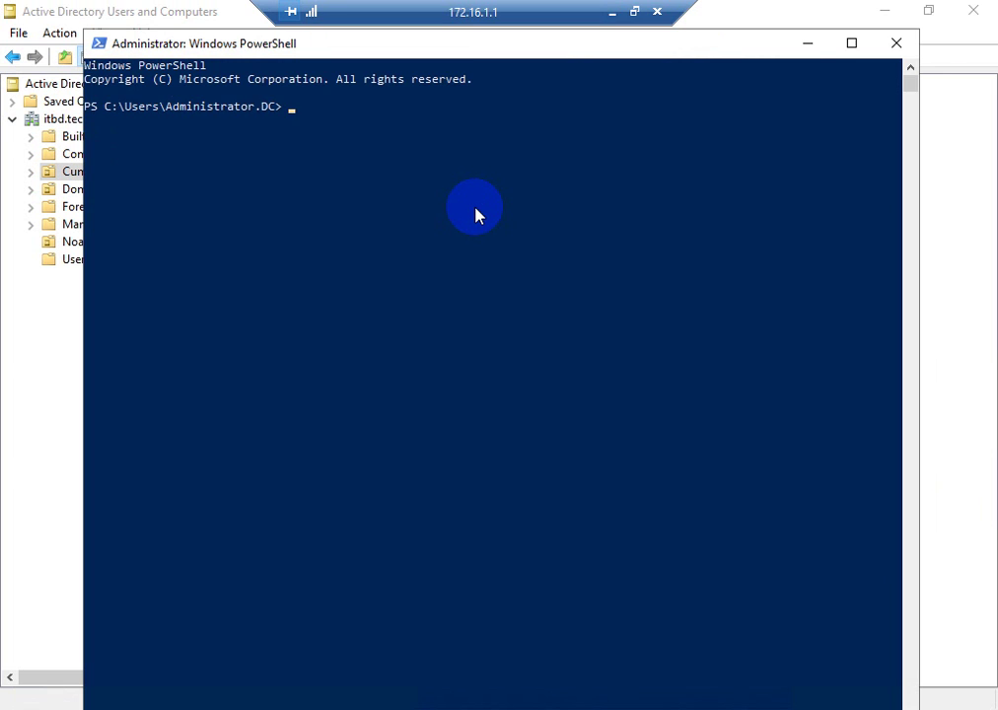
pyautogui.write('logoff')
pyautogui.click(894, 43)
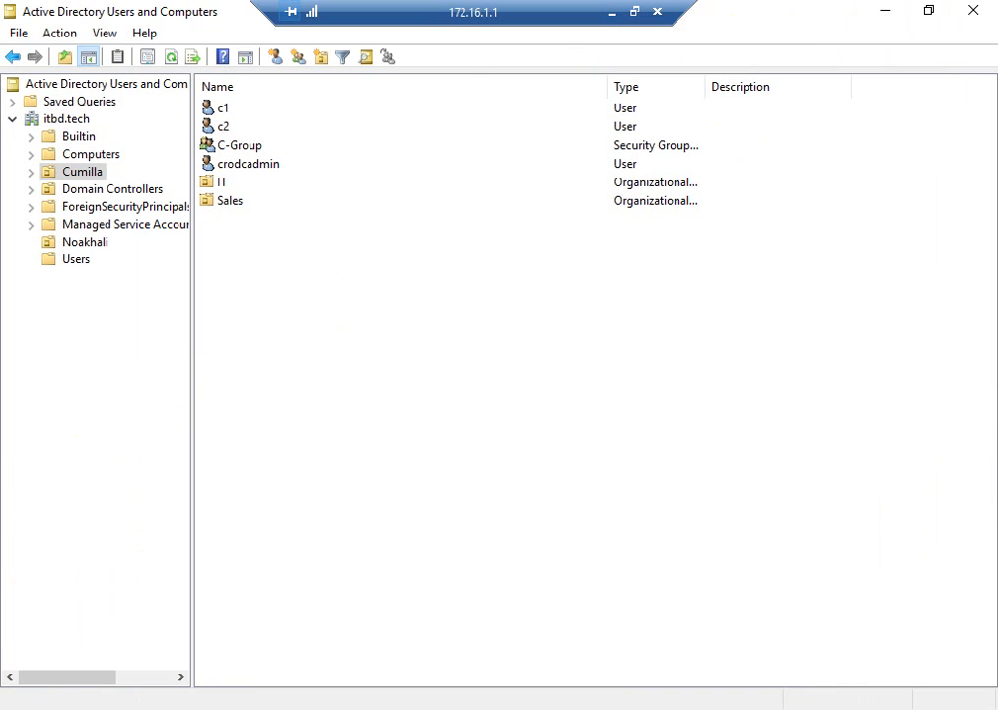
# - Sign out of the 172.16.1.1 session through the Start menu's account options
pyautogui.click(20, 698)
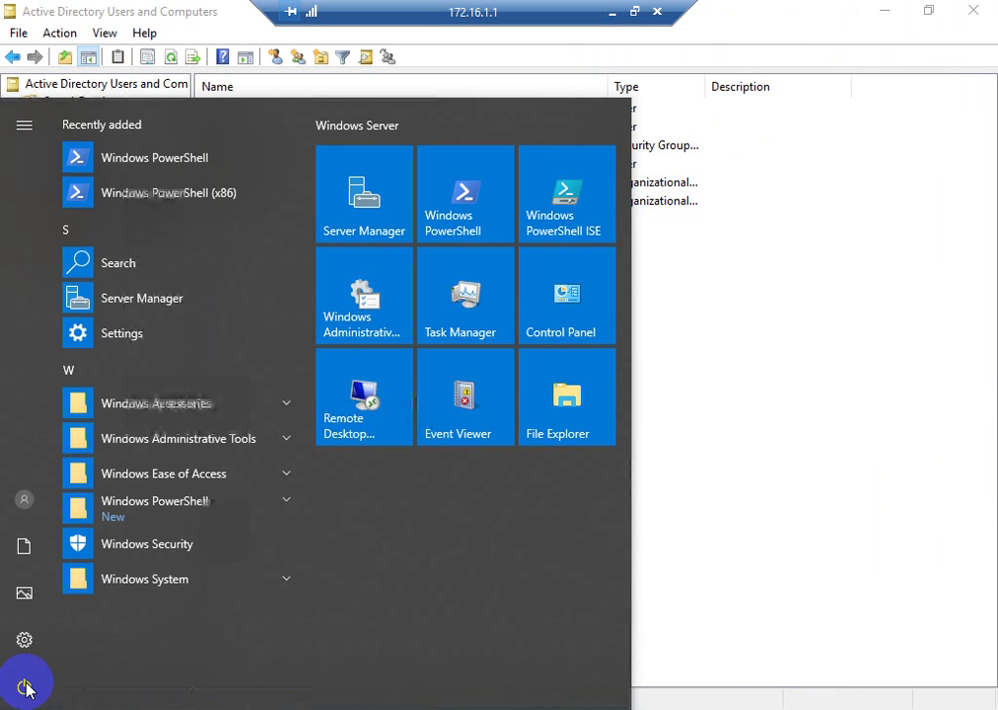
pyautogui.click(24, 501)
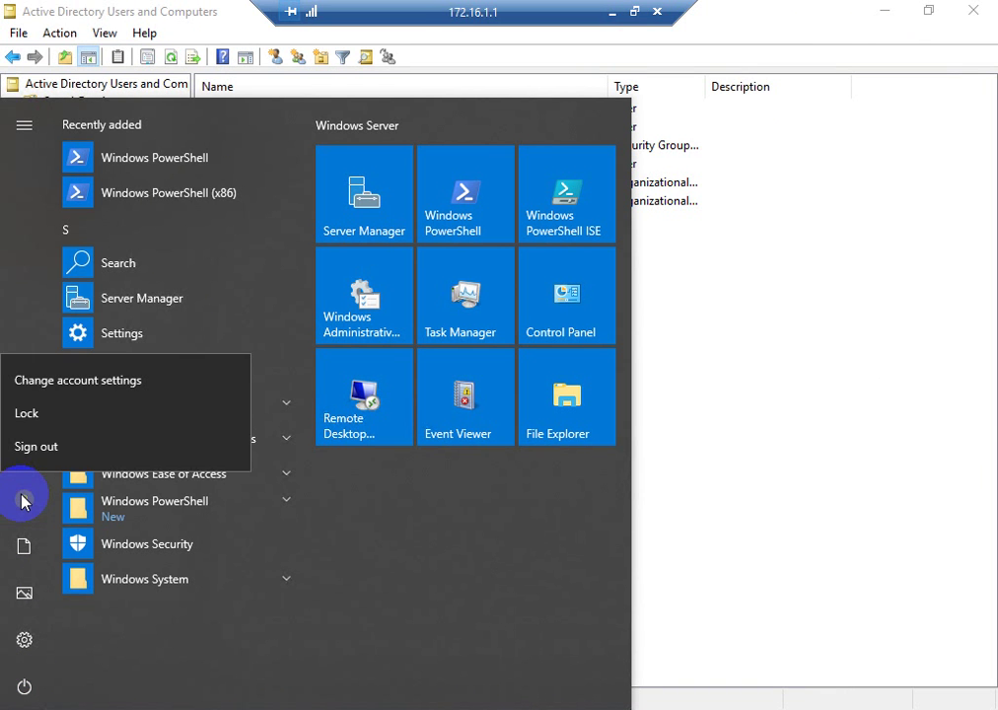
pyautogui.click(23, 687)
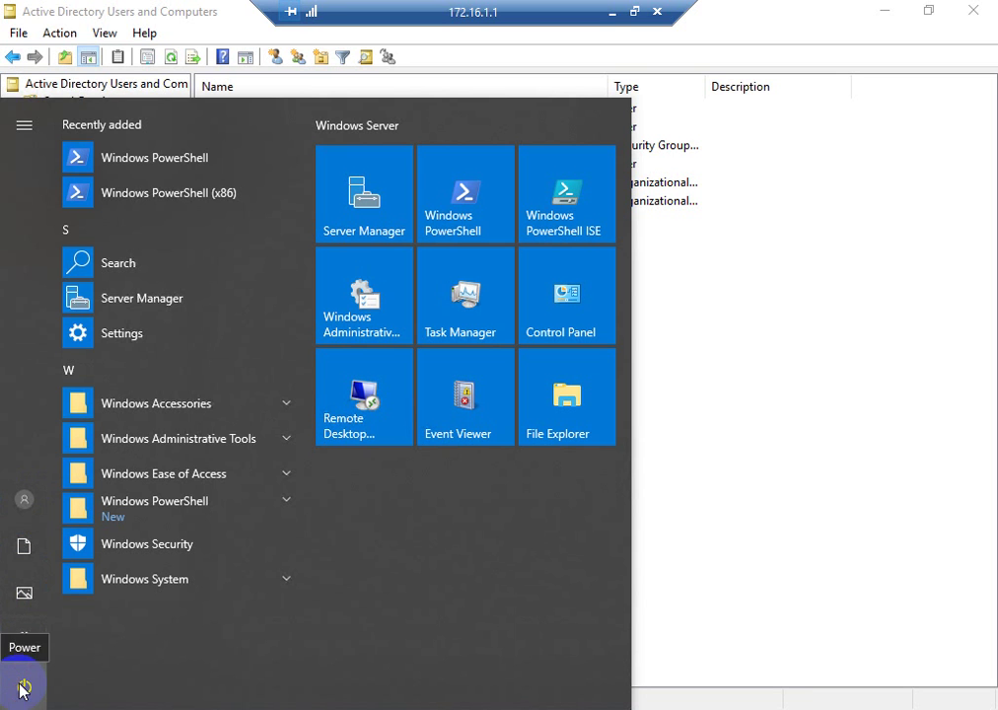
pyautogui.click(795, 462)
pyautogui.press('super')
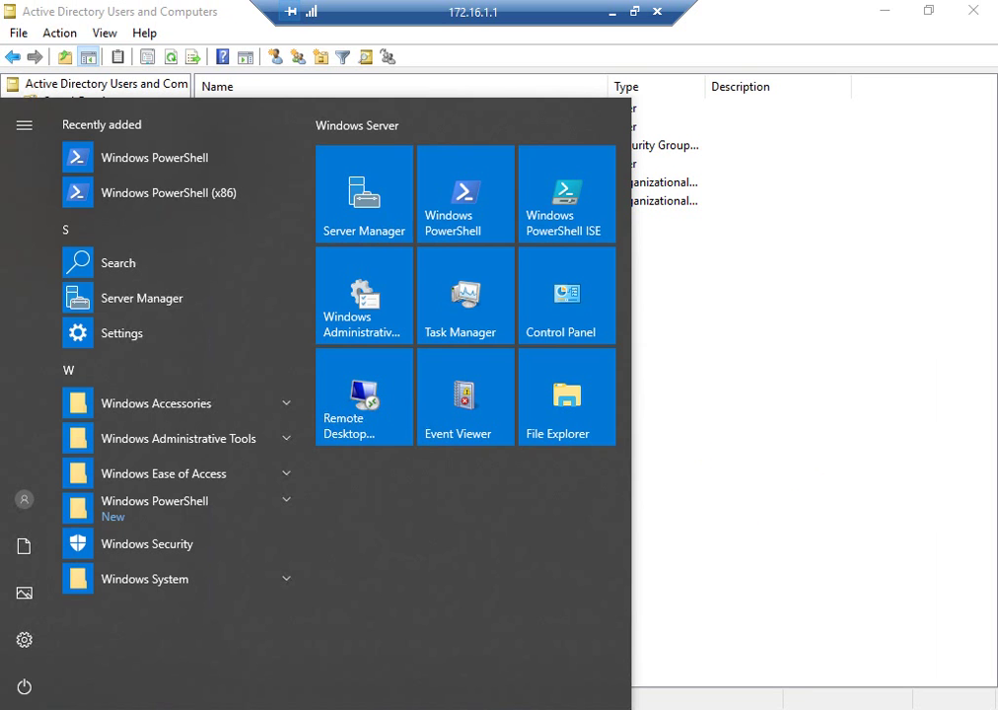
pyautogui.press('super')
pyautogui.press('super')
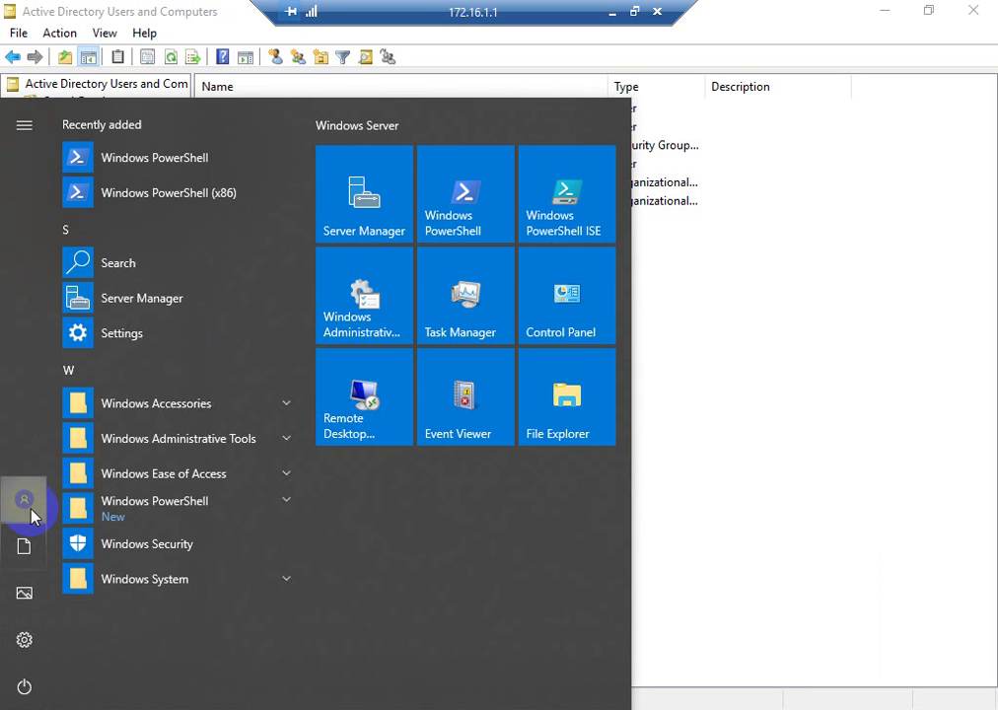
pyautogui.click(29, 506)
pyautogui.click(36, 448)
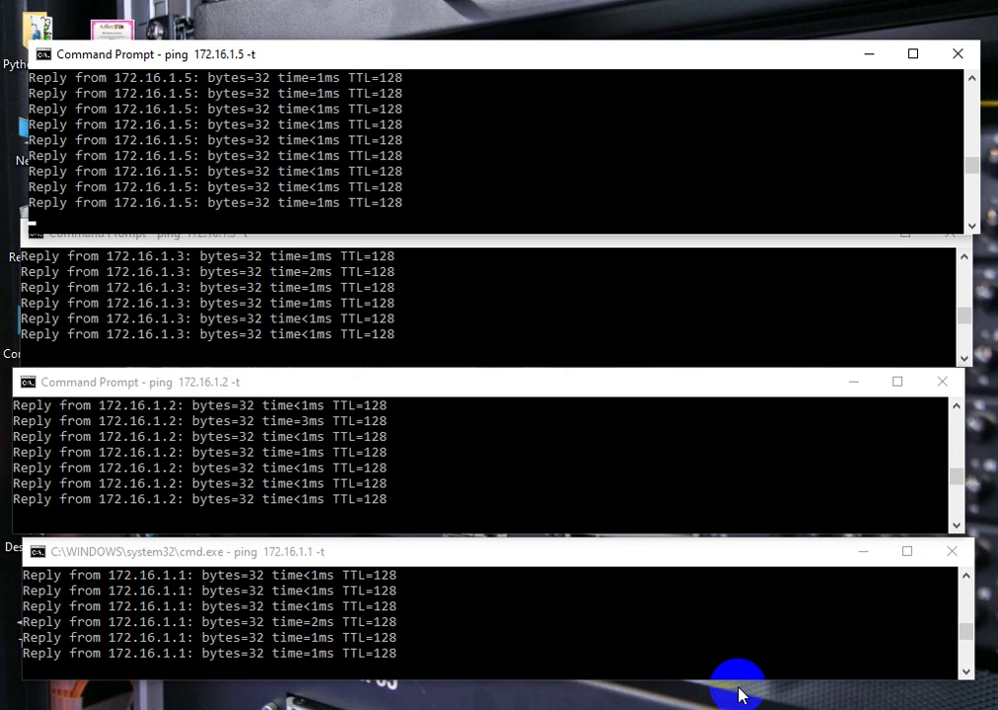
pyautogui.rightClick(745, 707)
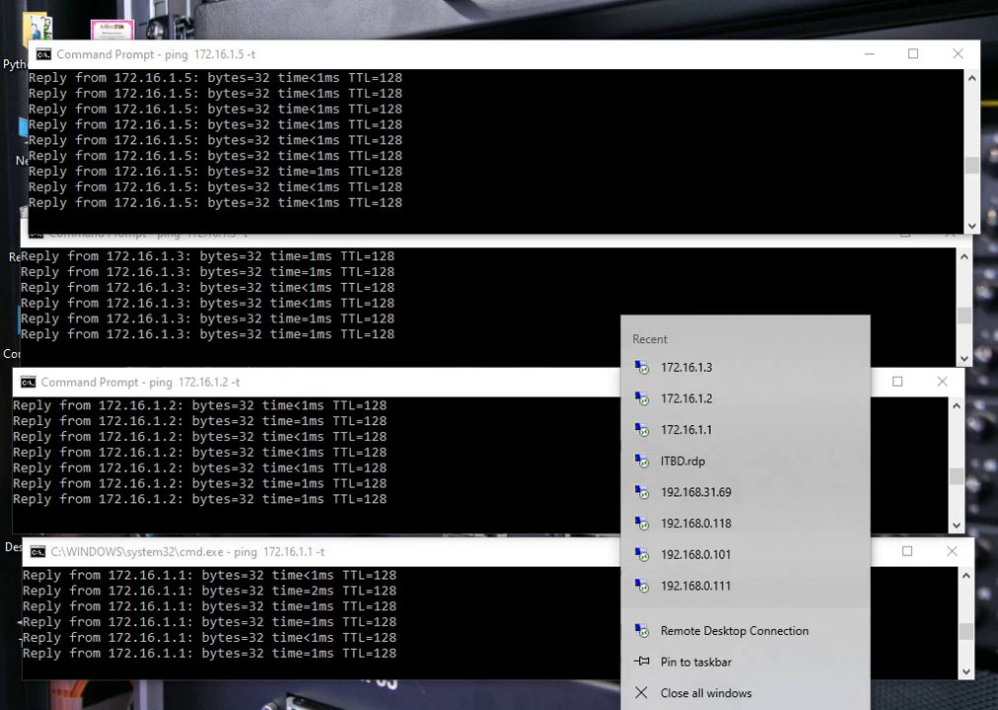
pyautogui.click(689, 426)
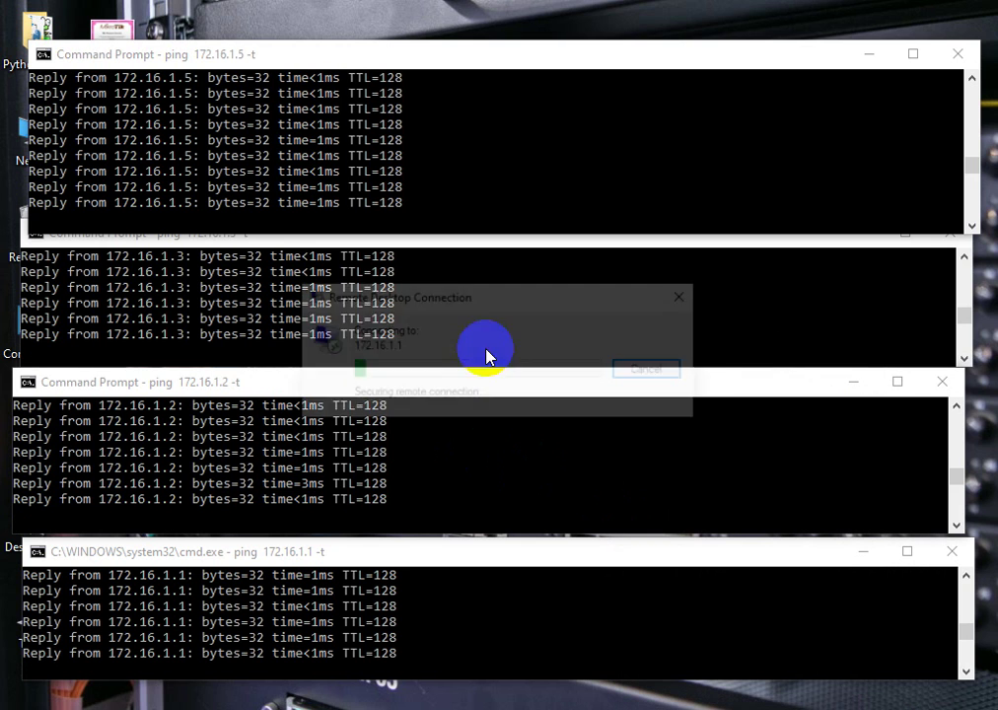
pyautogui.click(576, 528)
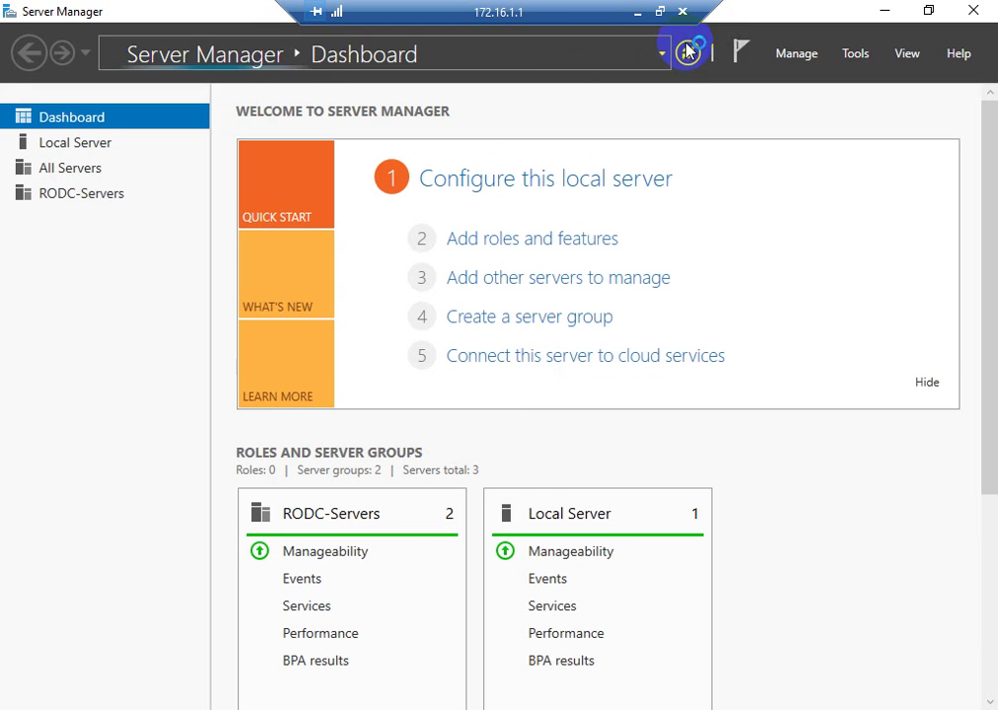
pyautogui.click(683, 12)
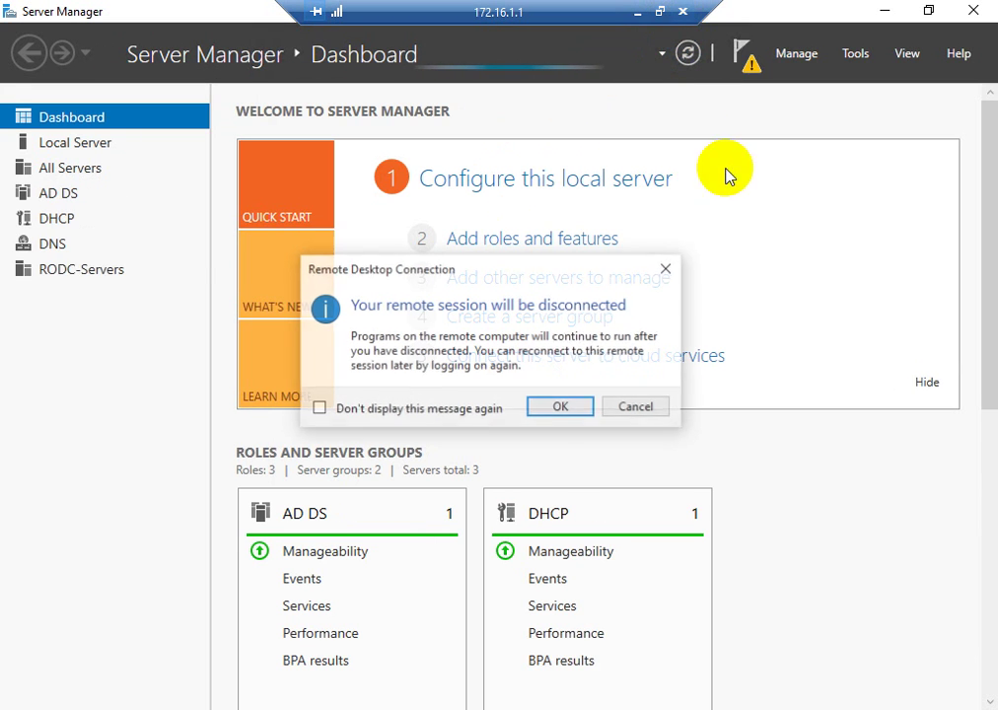
pyautogui.click(562, 410)
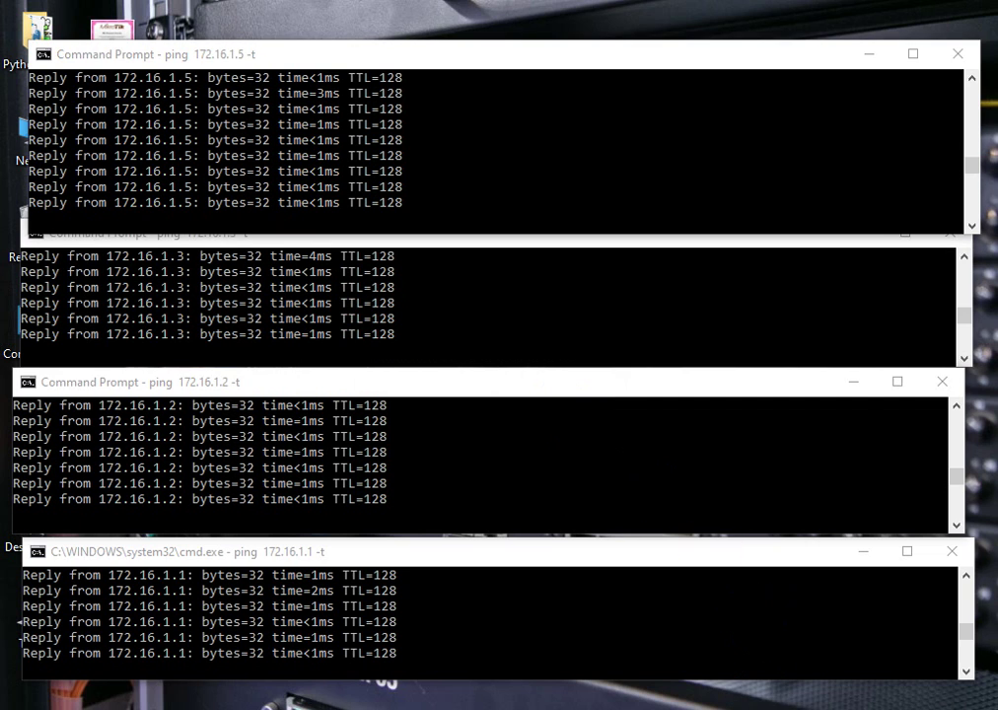
pyautogui.rightClick(588, 706)
# - Switch the saved 172.16.1.1 connection to use a different account
pyautogui.click(691, 623)
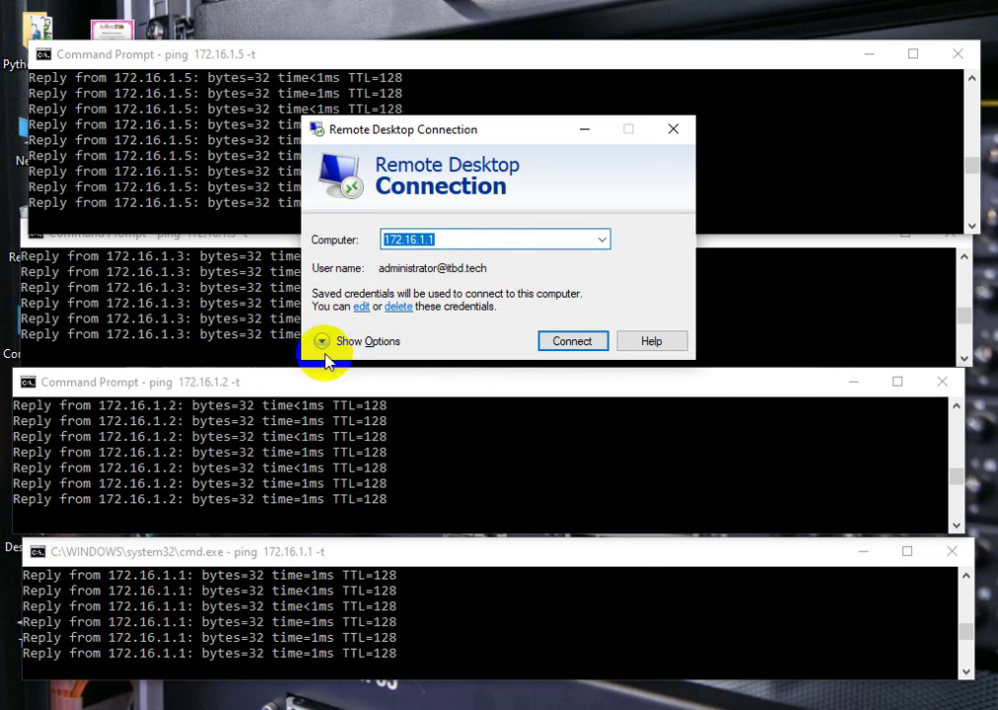
pyautogui.click(360, 307)
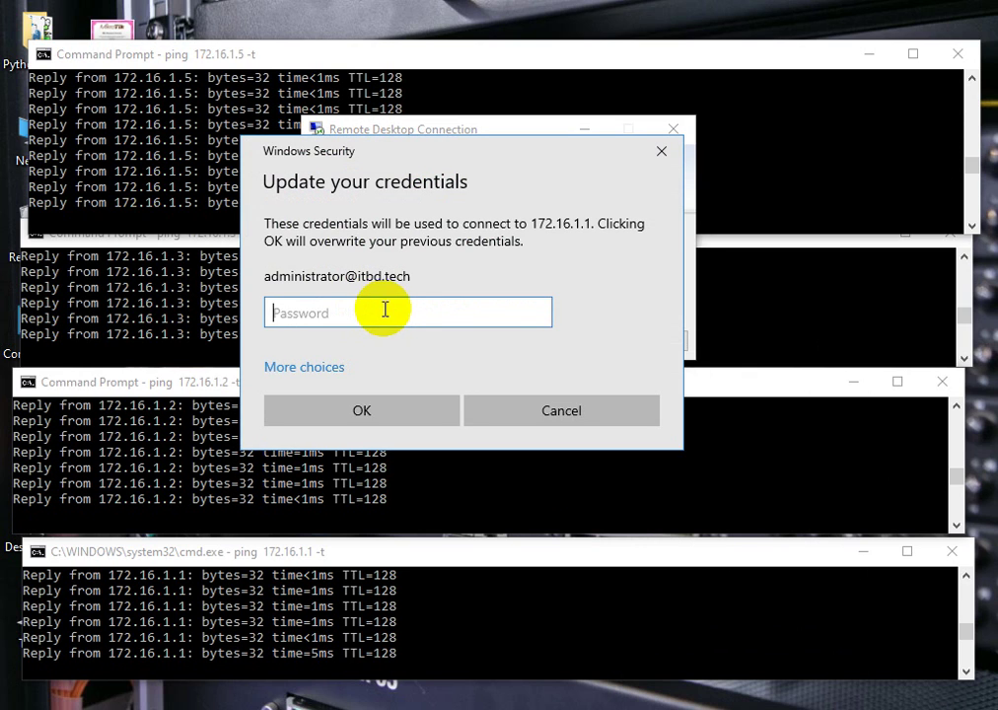
pyautogui.click(330, 369)
pyautogui.click(367, 488)
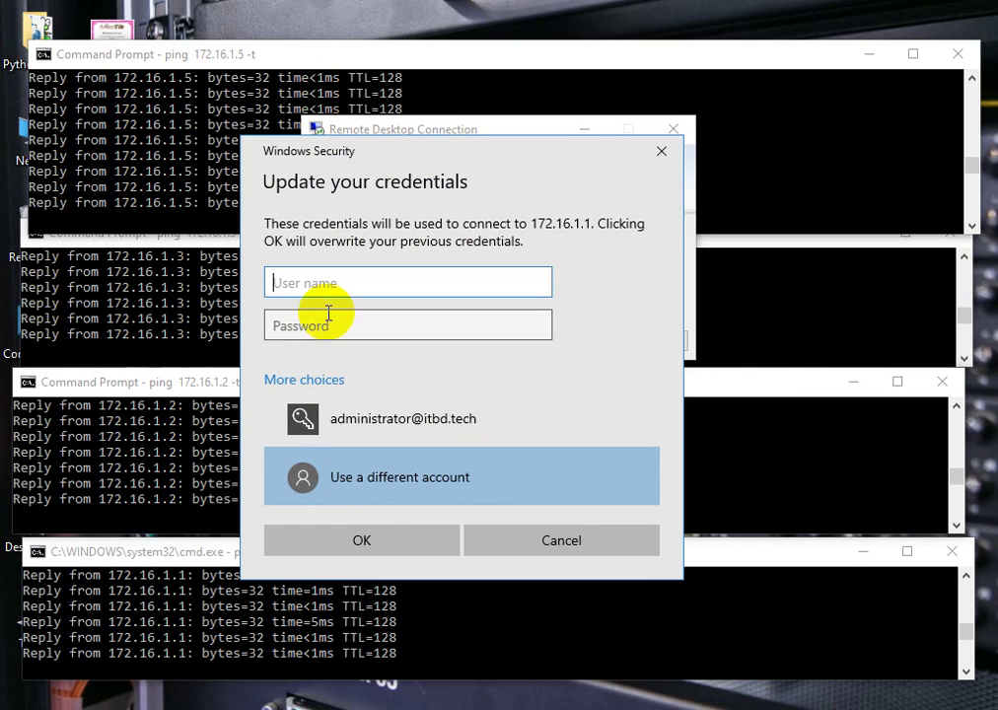
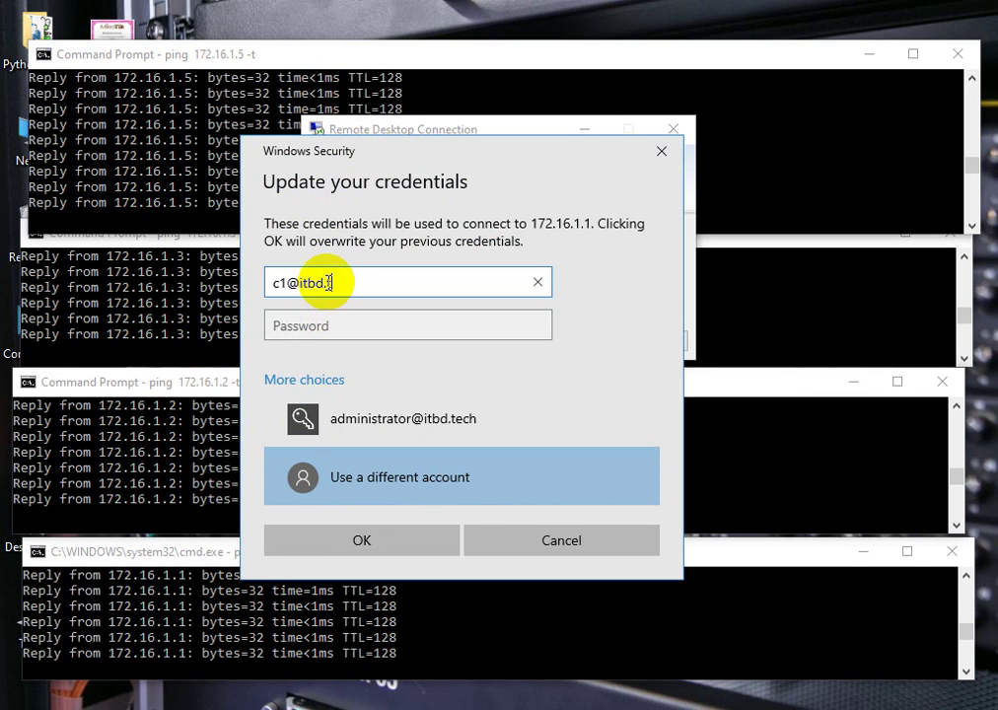
pyautogui.press('Tab')
pyautogui.write('P')
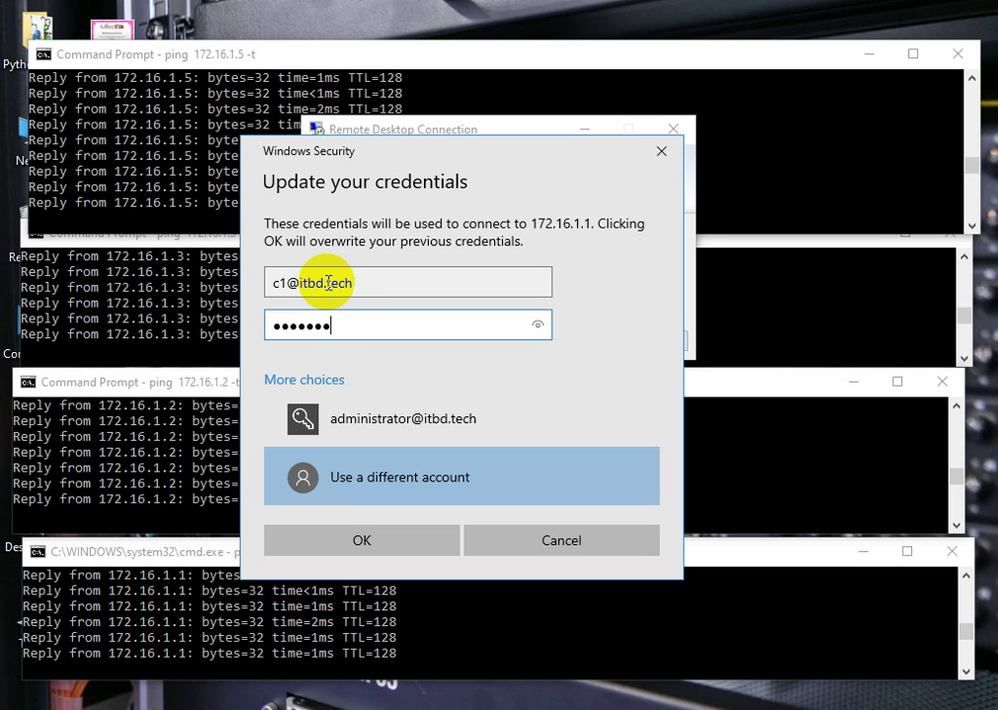
pyautogui.click(361, 544)
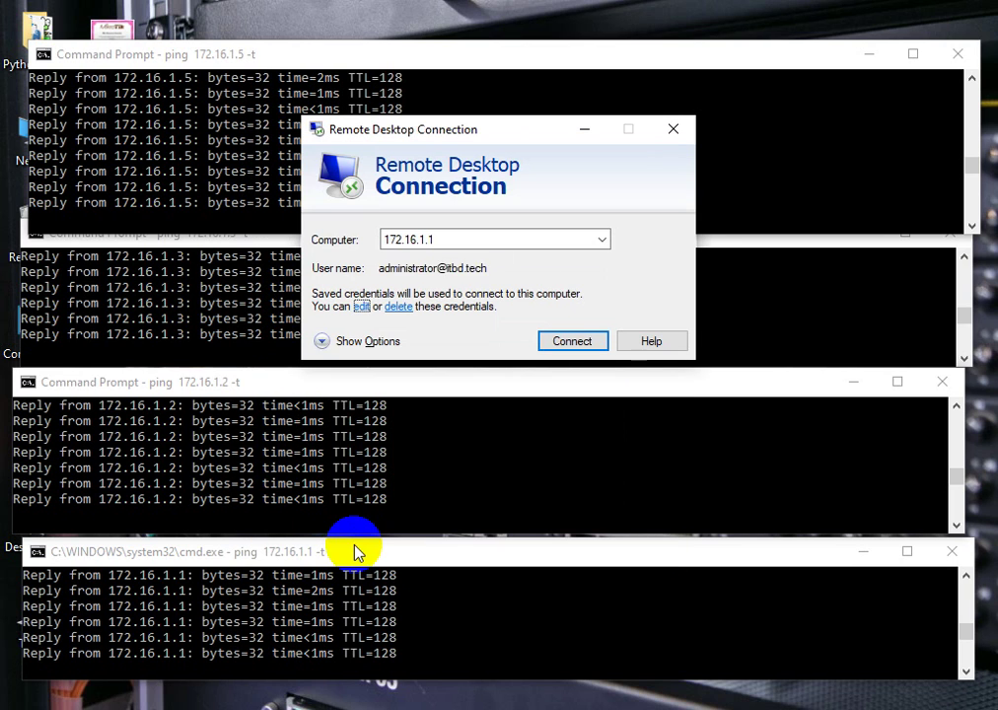
pyautogui.click(575, 343)
pyautogui.click(556, 407)
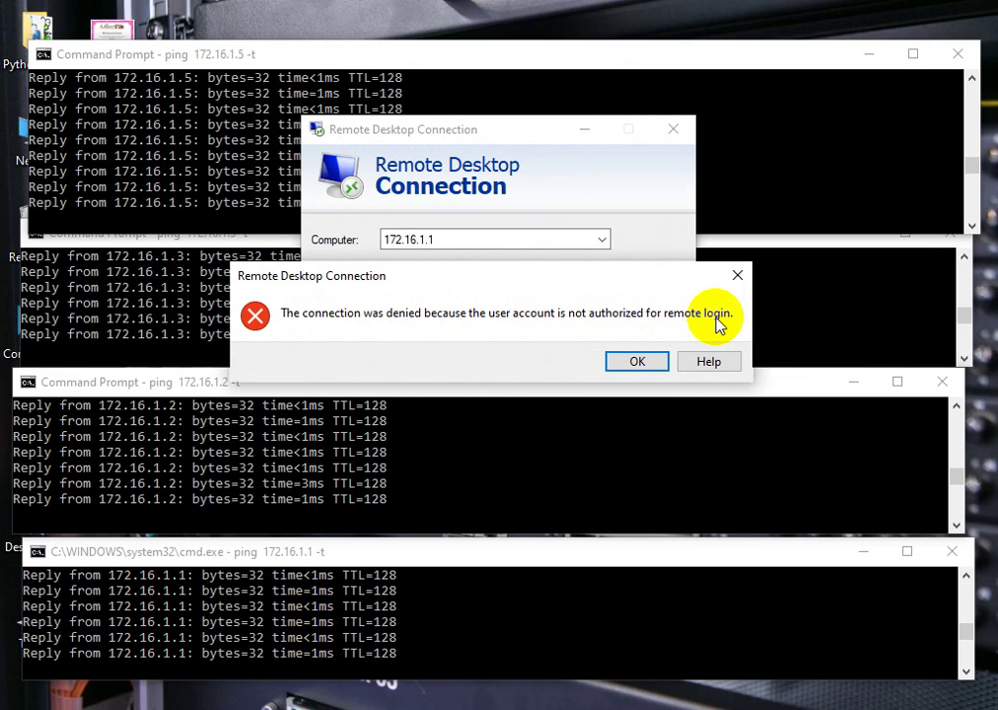
# - Dismiss the denial error and close Remote Desktop Connection, then check and minimize the 172.16.1.2 session
pyautogui.click(737, 276)
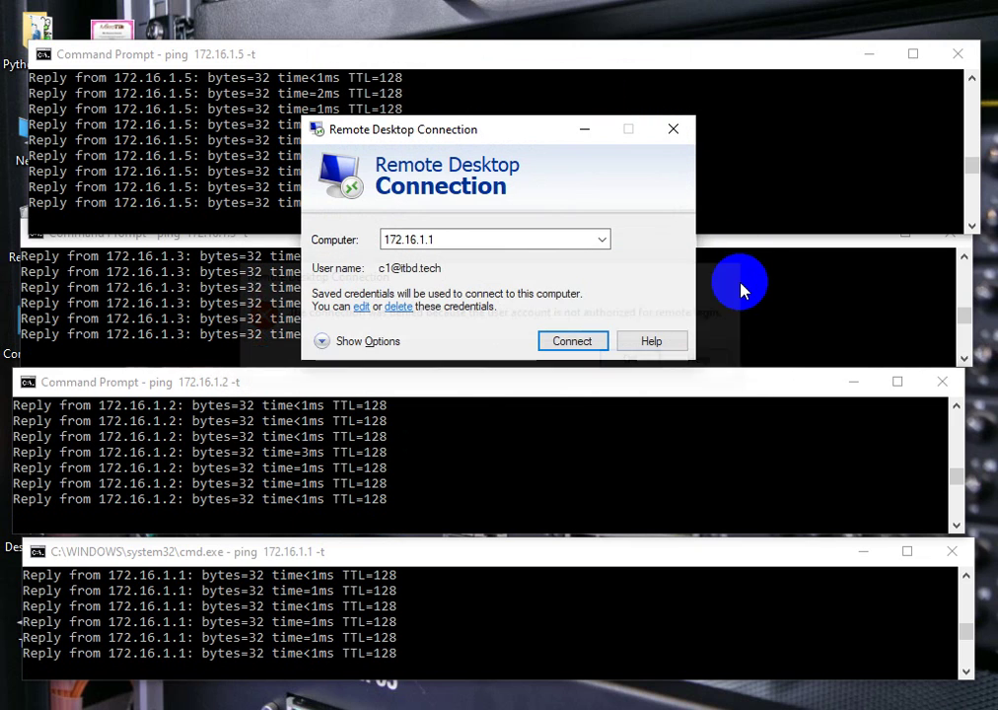
pyautogui.click(676, 129)
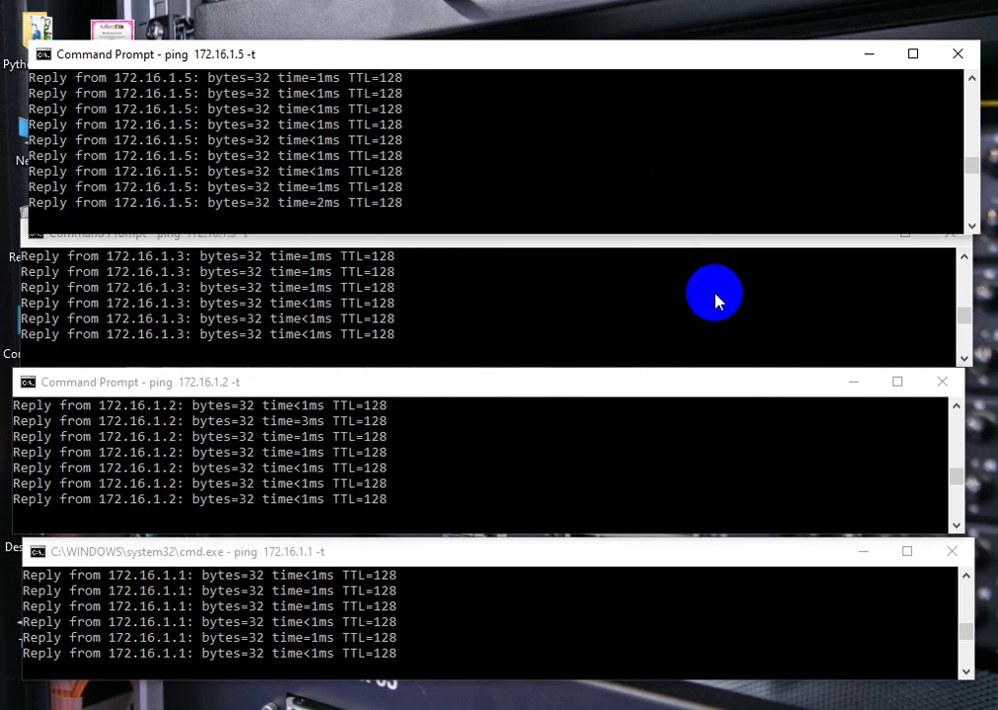
pyautogui.moveTo(765, 685)
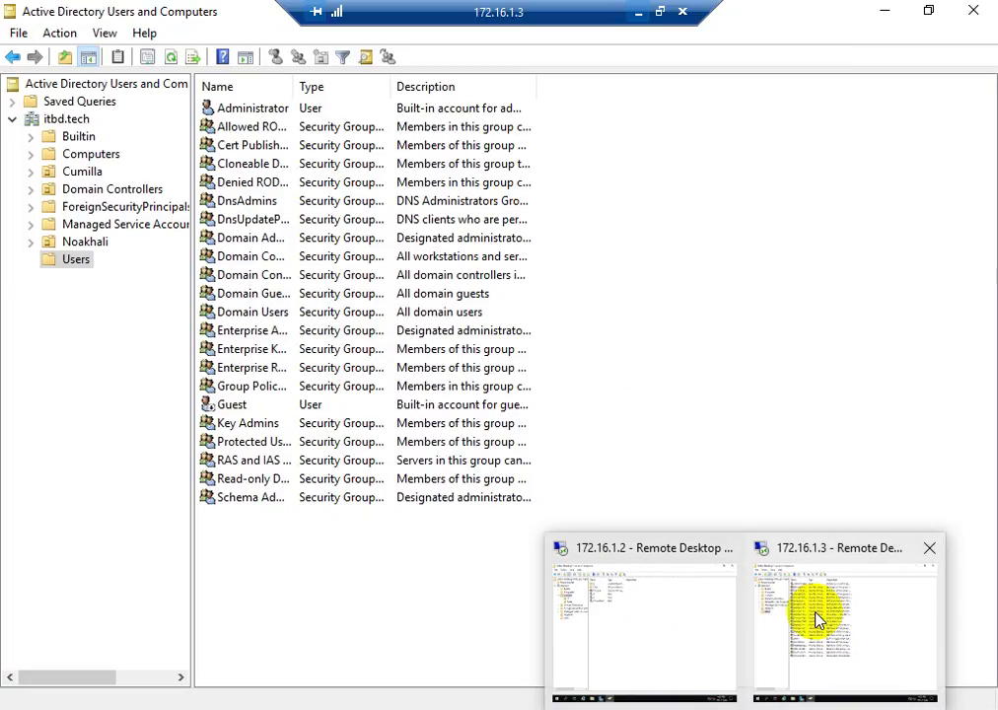
pyautogui.moveTo(687, 622)
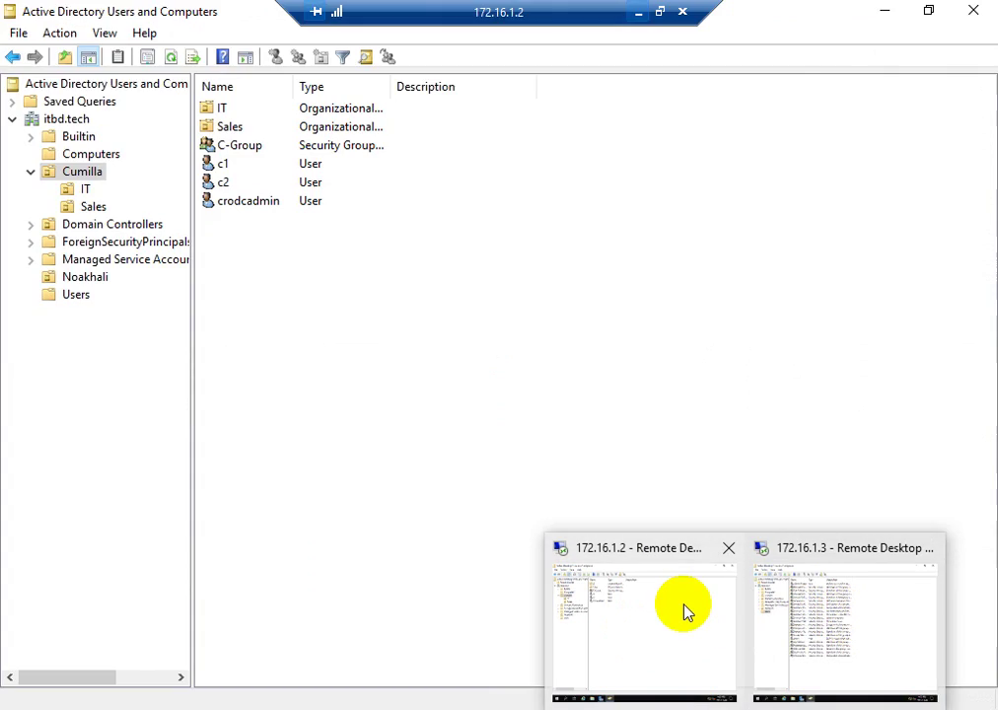
pyautogui.click(685, 612)
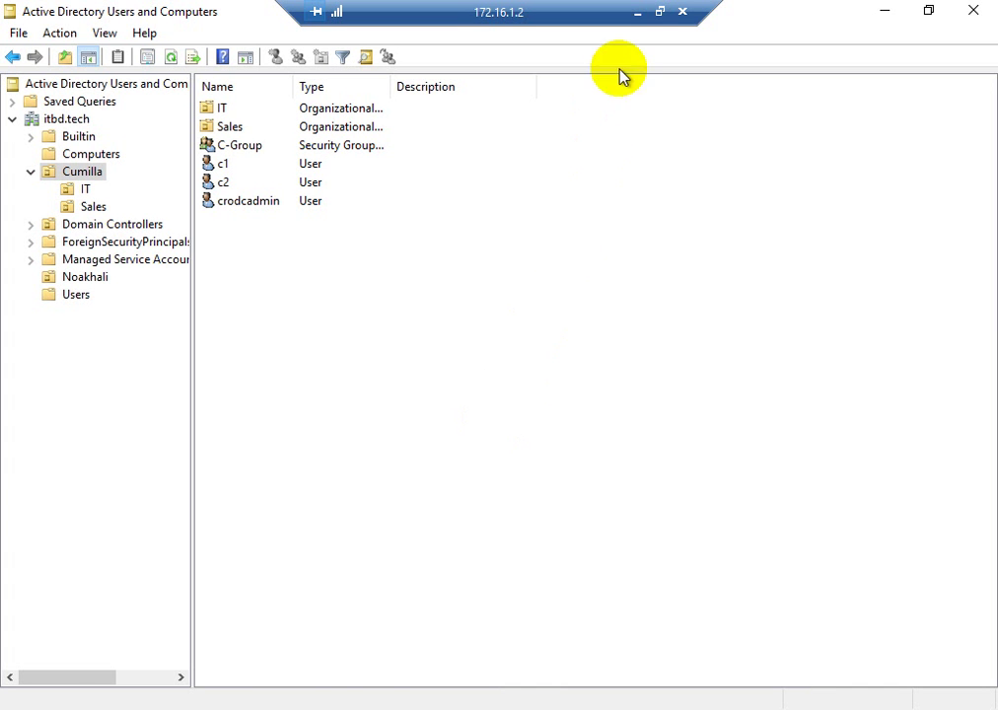
pyautogui.click(637, 12)
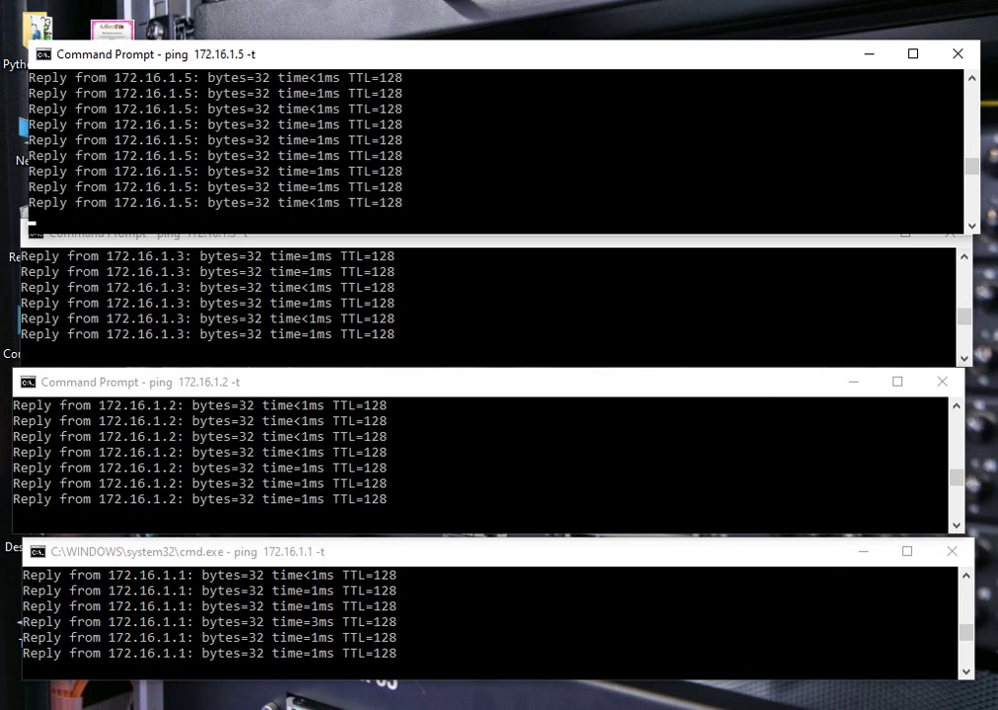